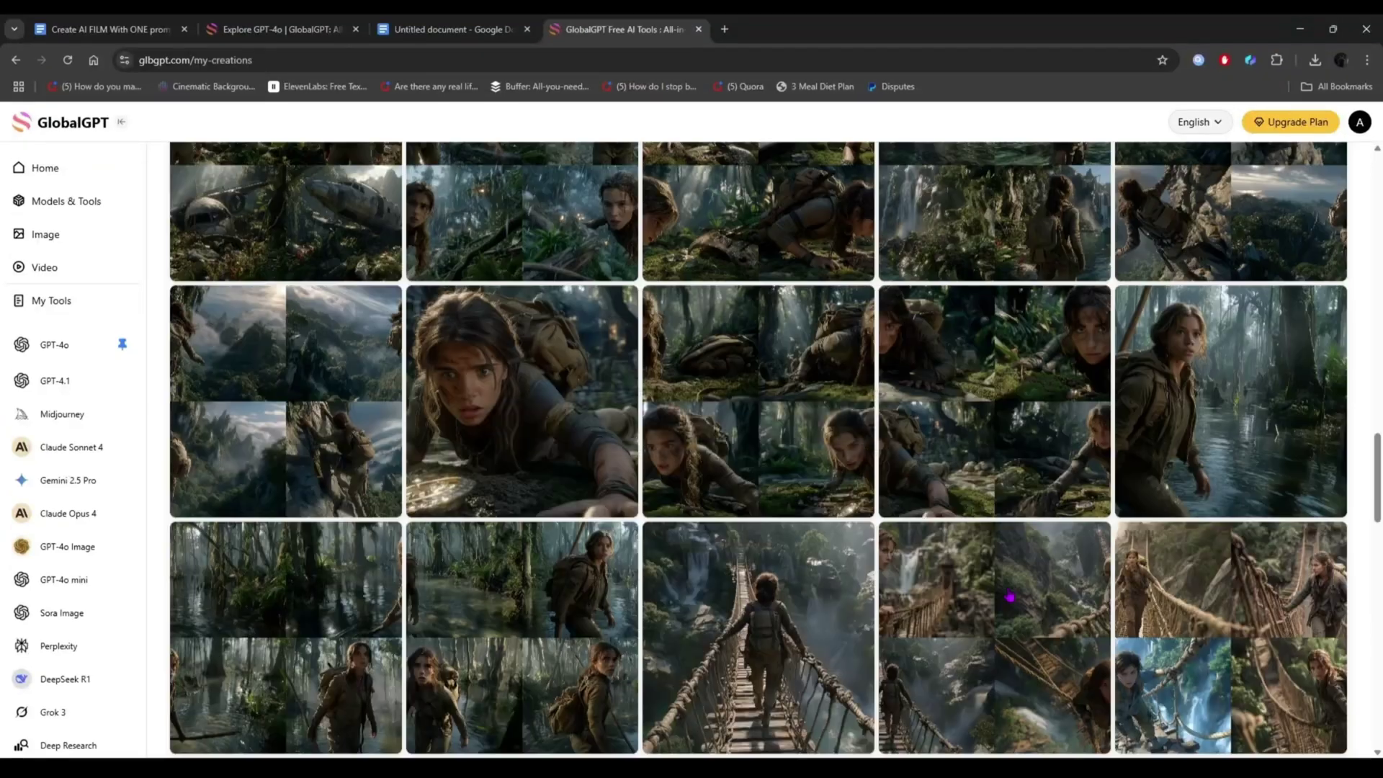
Step: Scroll down GlobalGPT's home page to browse its 100+ AI models
{"action": "scroll", "coordinate": [1247, 531], "scroll_direction": "down", "scroll_amount": 5}
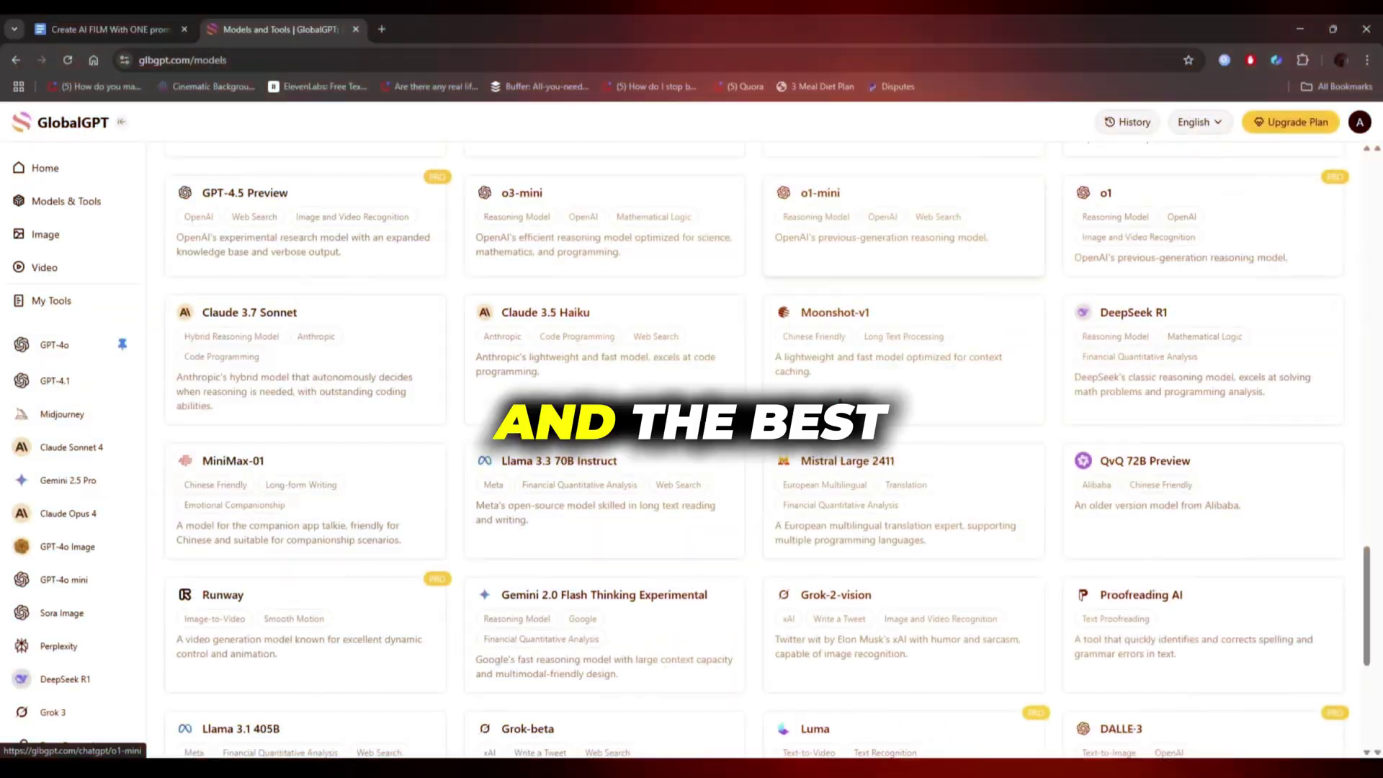
{"action": "scroll", "coordinate": [840, 403], "scroll_direction": "down", "scroll_amount": 7}
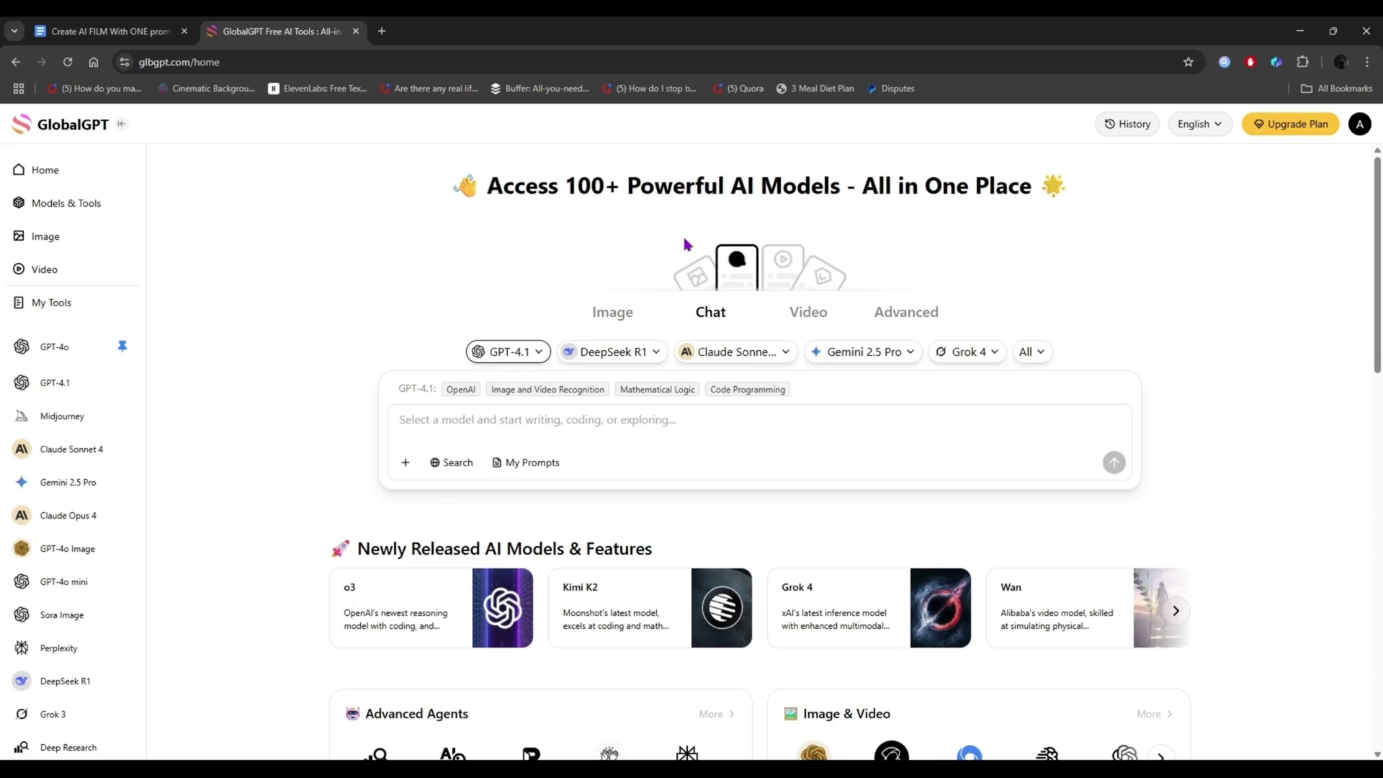
{"action": "scroll", "coordinate": [531, 281], "scroll_direction": "down", "scroll_amount": 15}
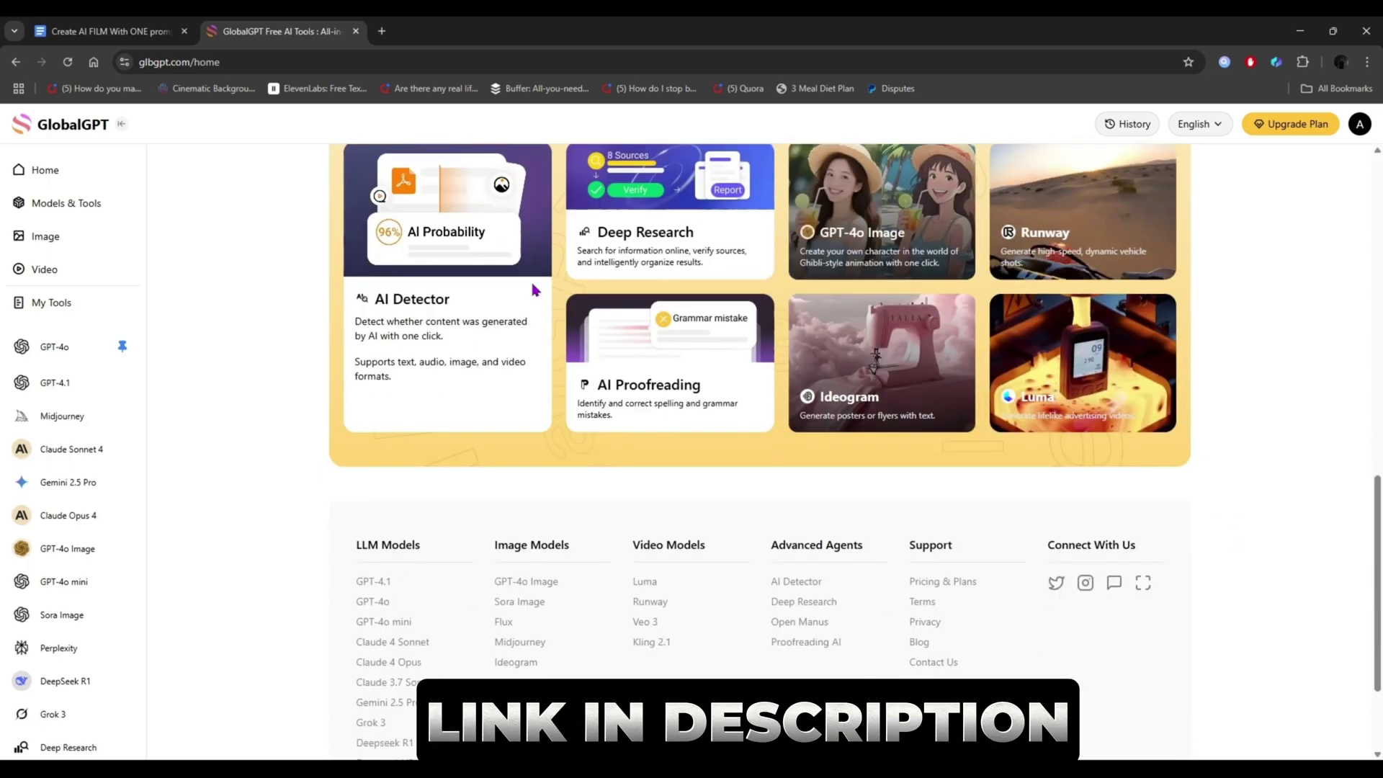
{"action": "scroll", "coordinate": [534, 292], "scroll_direction": "up", "scroll_amount": 13}
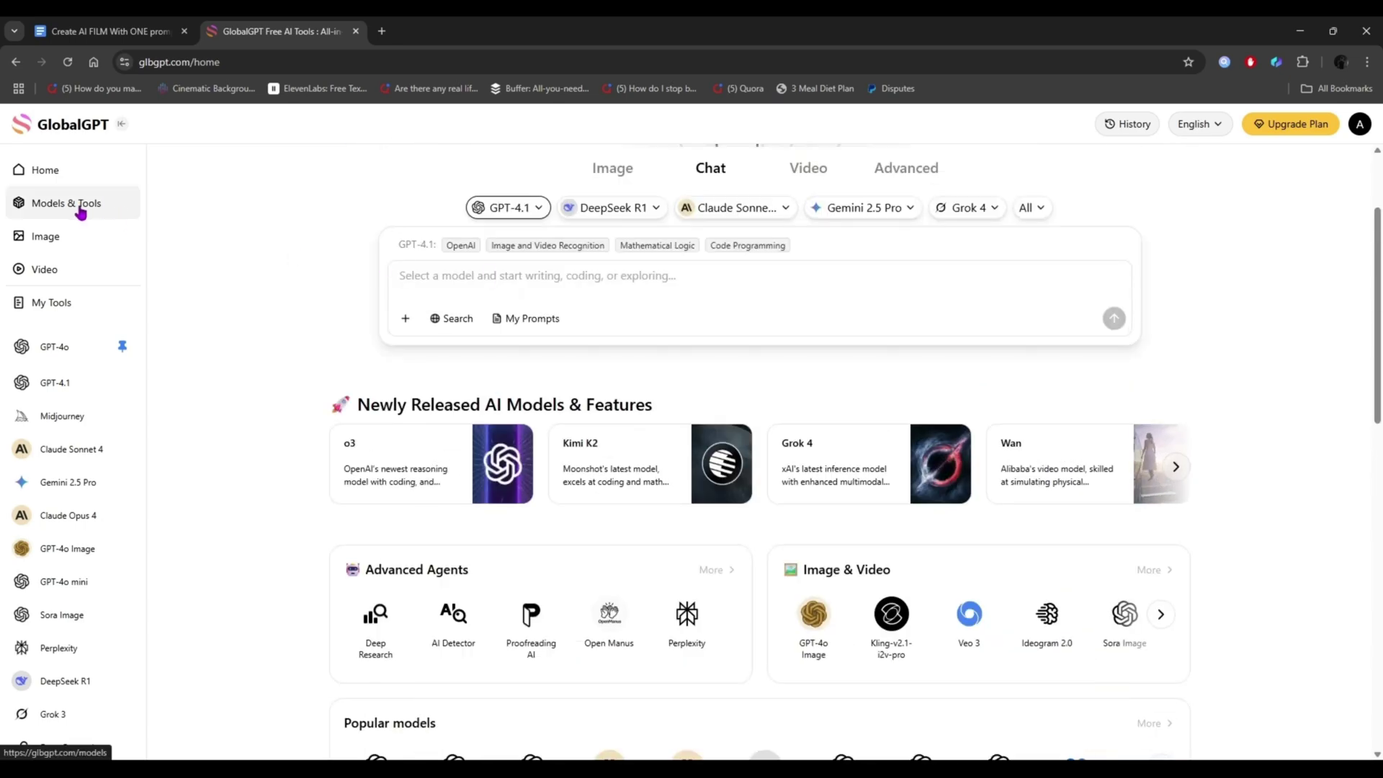
{"action": "left_click", "coordinate": [107, 210]}
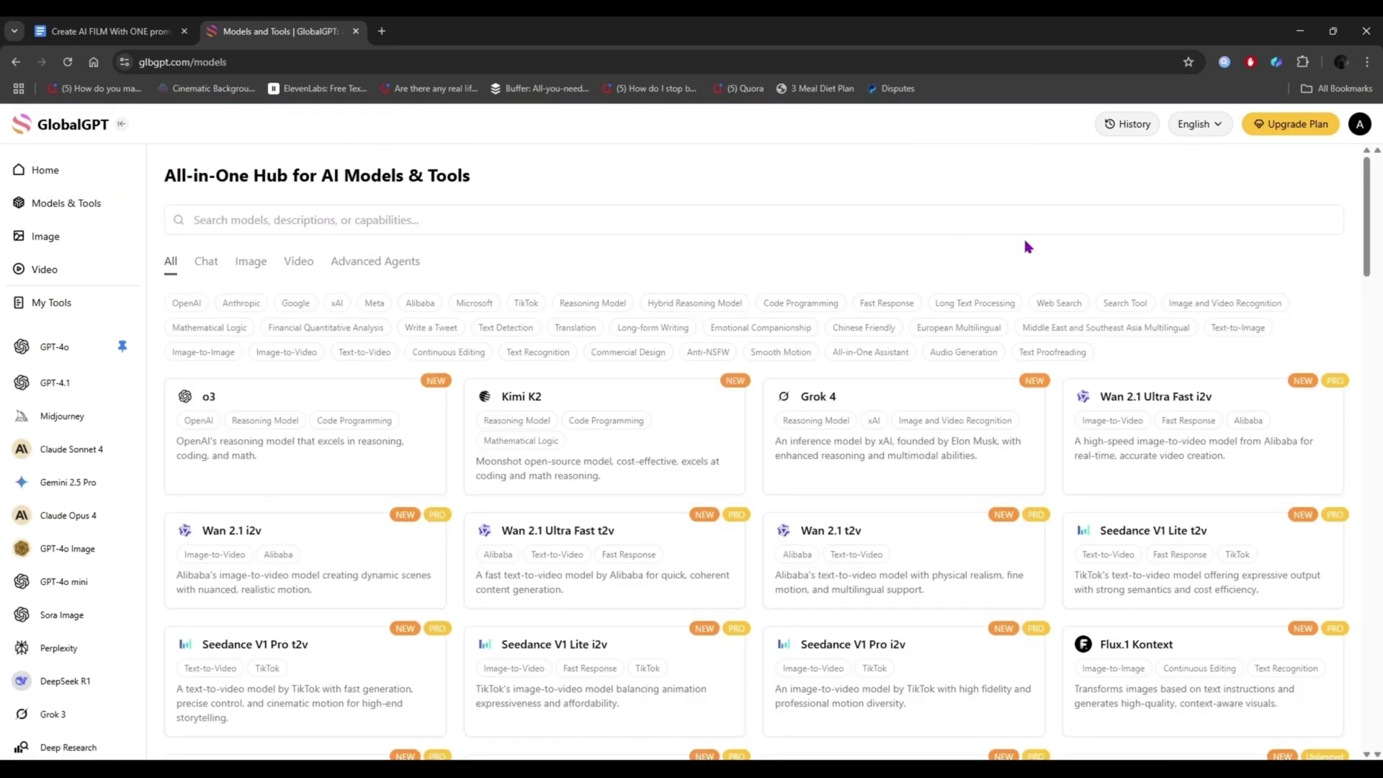
{"action": "scroll", "coordinate": [1040, 249], "scroll_direction": "down", "scroll_amount": 1}
{"action": "scroll", "coordinate": [1040, 249], "scroll_direction": "down", "scroll_amount": 7}
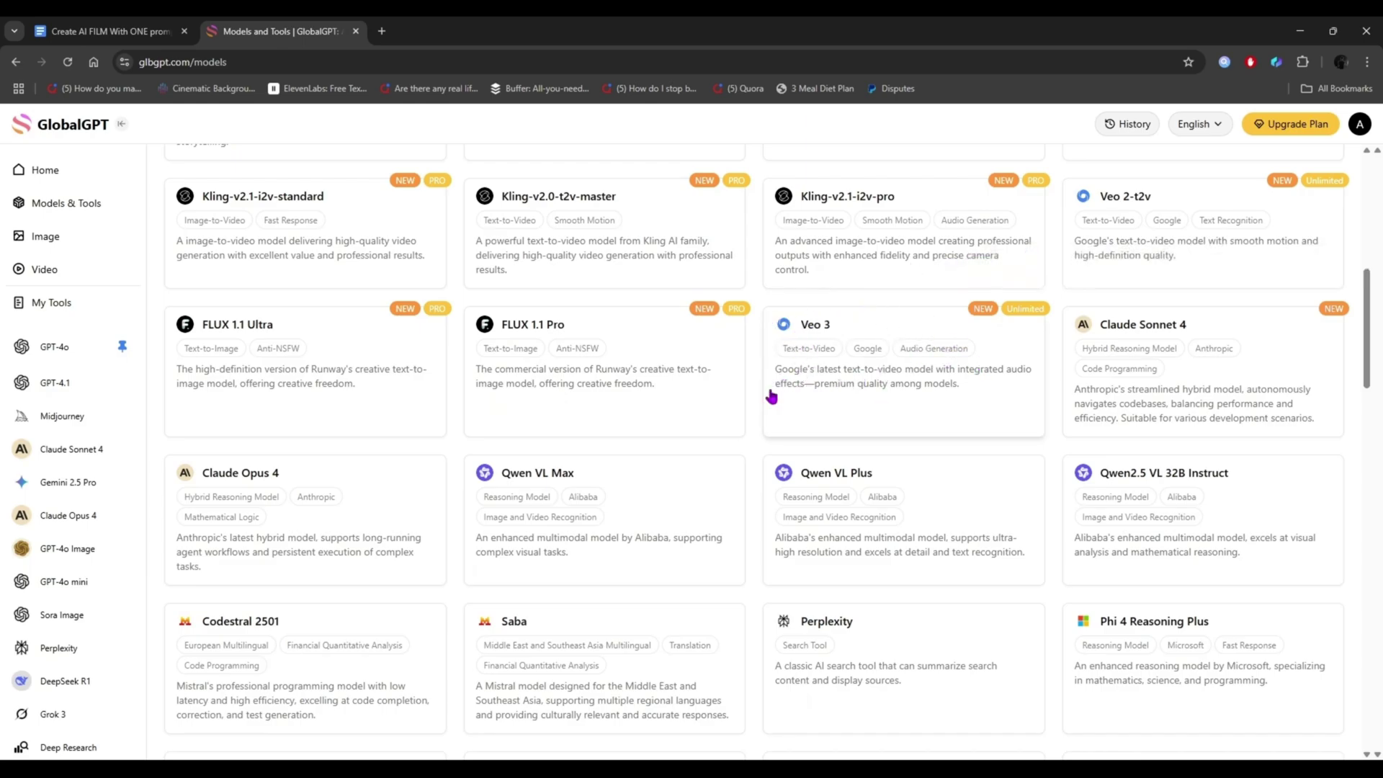
{"action": "scroll", "coordinate": [836, 398], "scroll_direction": "down", "scroll_amount": 1}
{"action": "scroll", "coordinate": [836, 398], "scroll_direction": "down", "scroll_amount": 14}
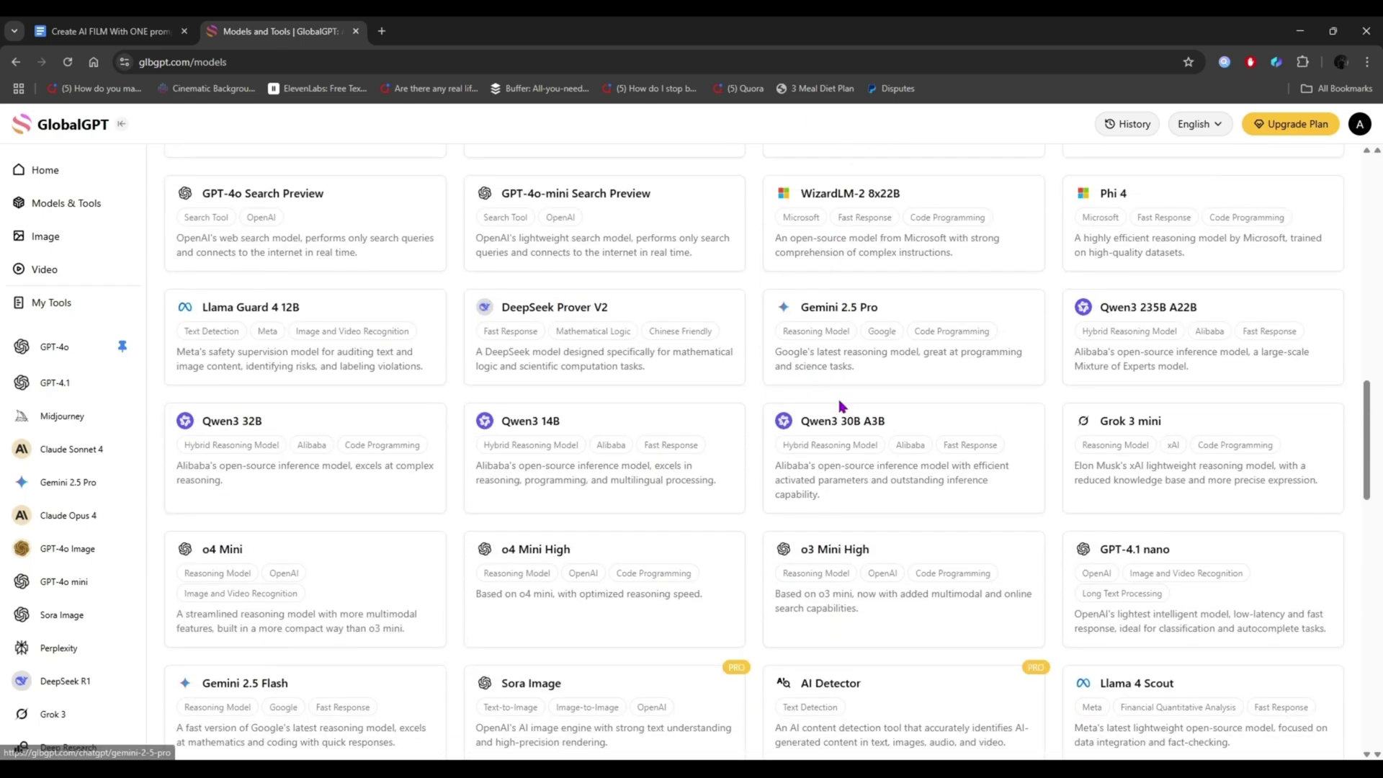
{"action": "scroll", "coordinate": [840, 407], "scroll_direction": "down", "scroll_amount": 13}
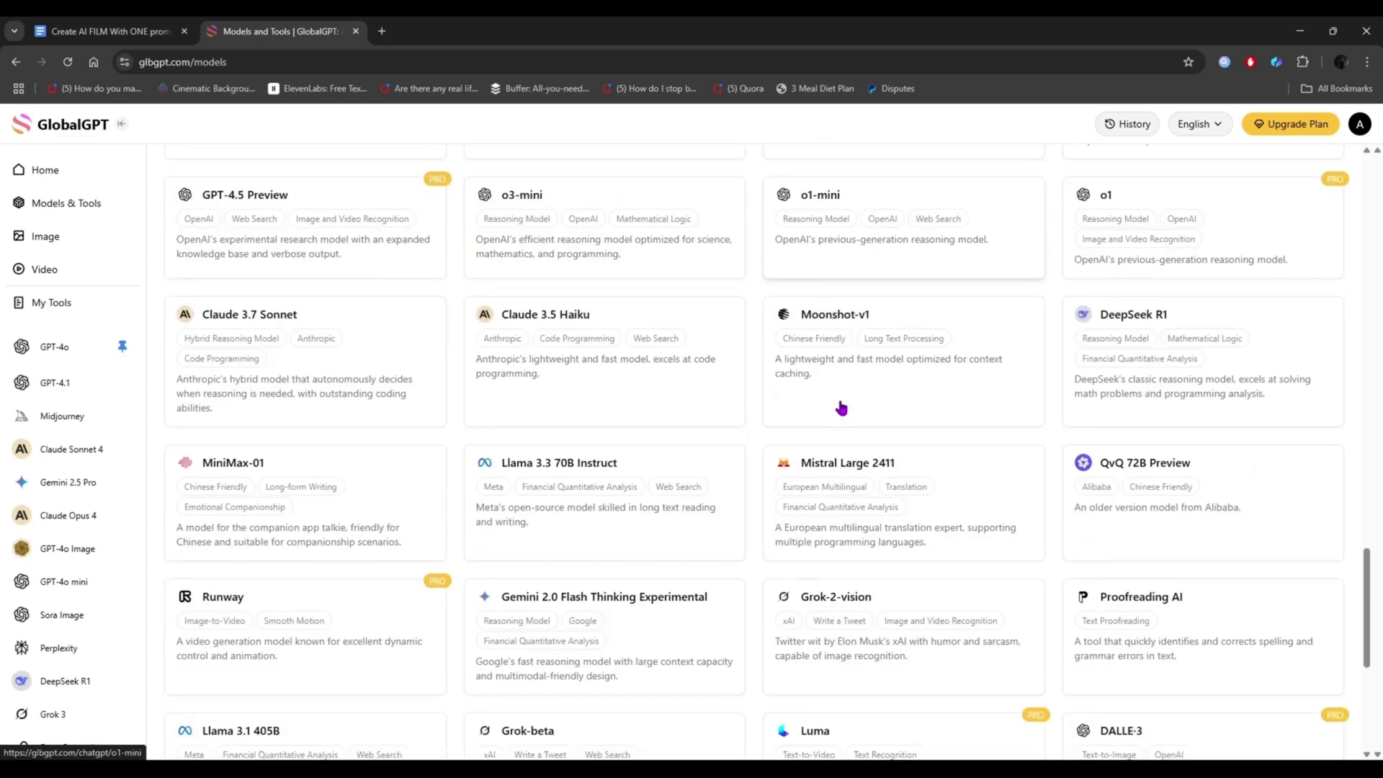
{"action": "scroll", "coordinate": [843, 404], "scroll_direction": "up", "scroll_amount": 20}
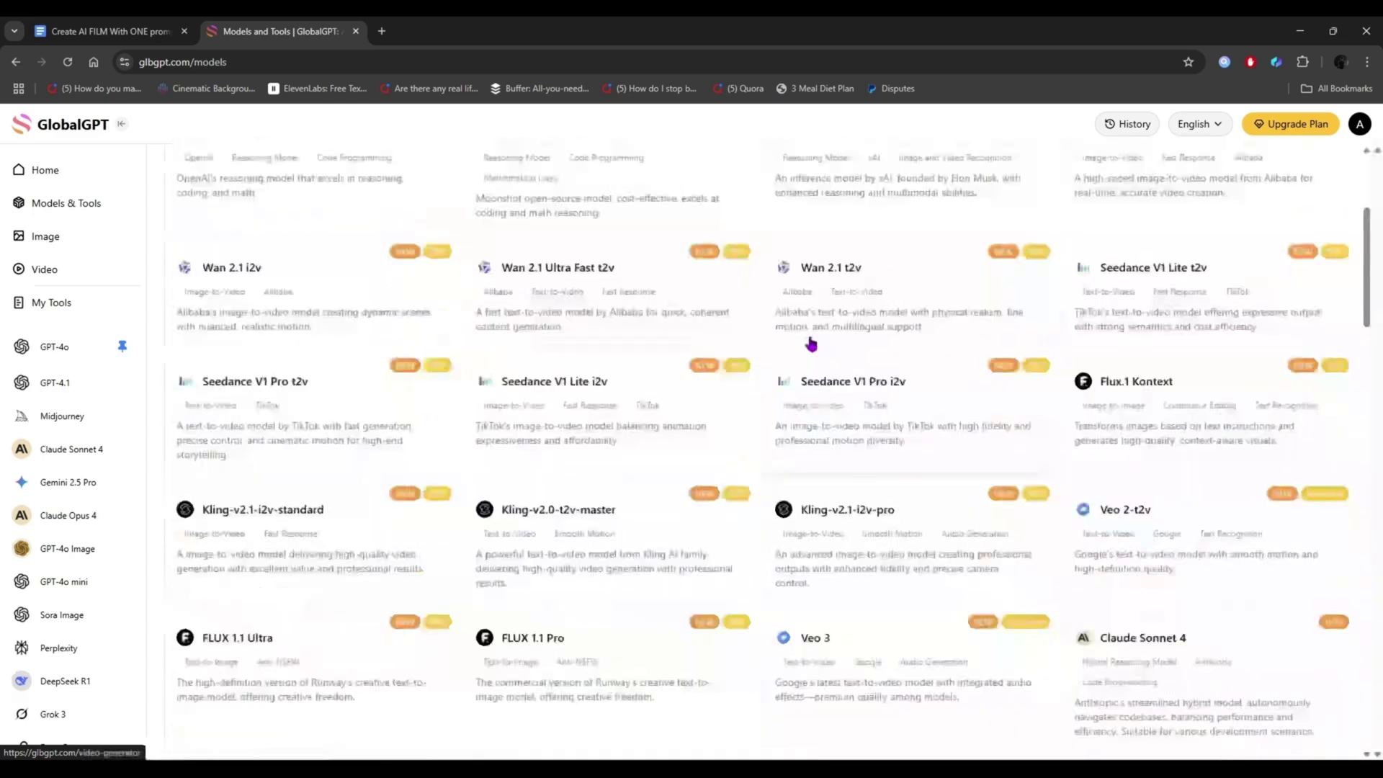
{"action": "left_click", "coordinate": [66, 238]}
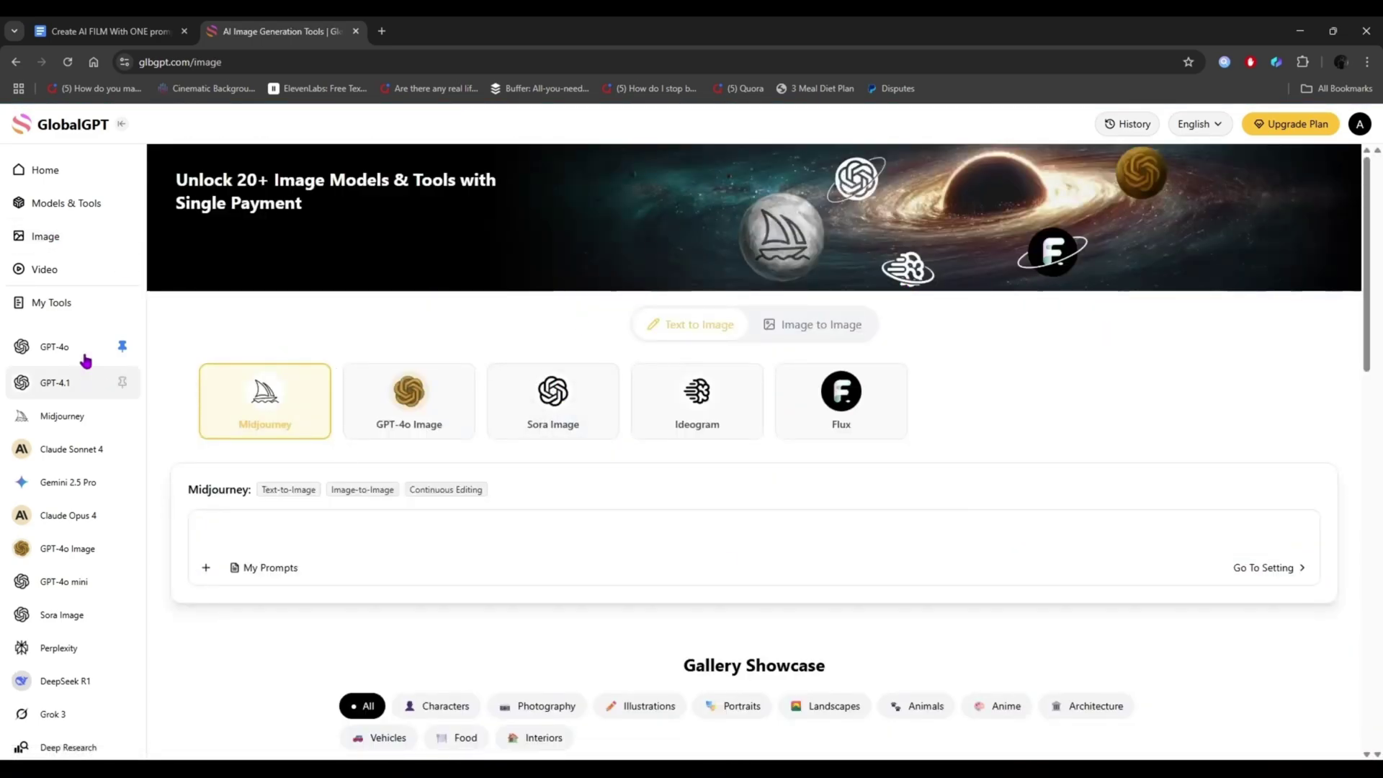
{"action": "left_click", "coordinate": [69, 278]}
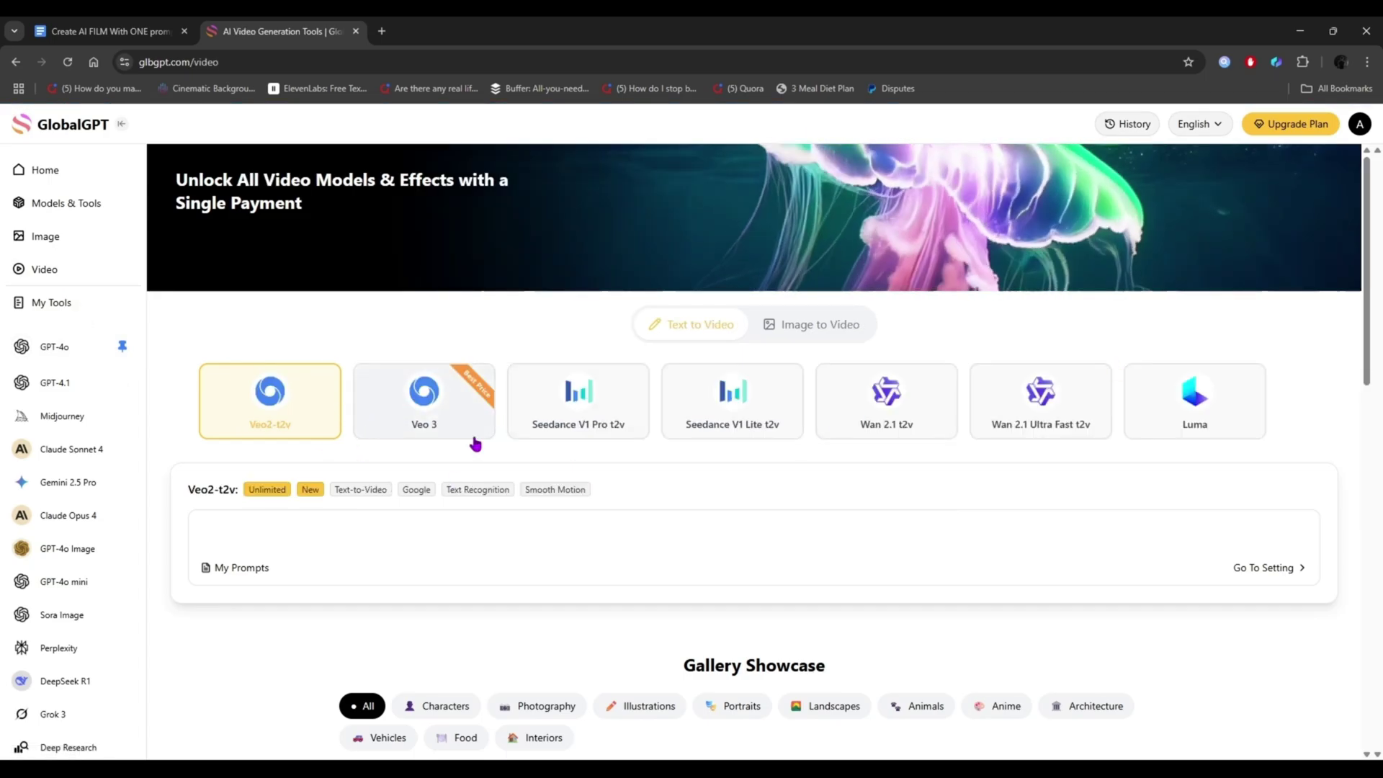
{"action": "left_click", "coordinate": [90, 175]}
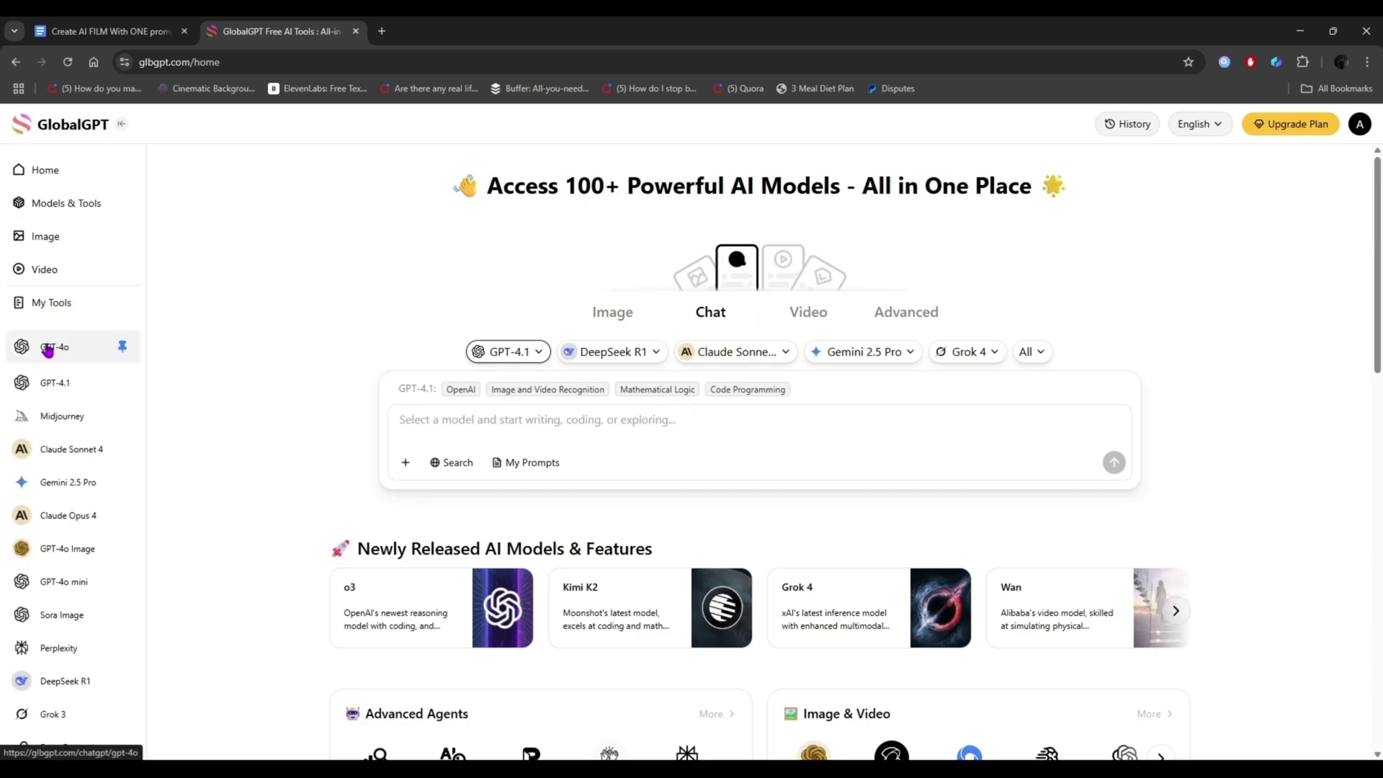
Step: Filter the Models & Tools catalogue to Chat models and open GPT-4o
{"action": "left_click", "coordinate": [62, 213]}
{"action": "left_click", "coordinate": [207, 266]}
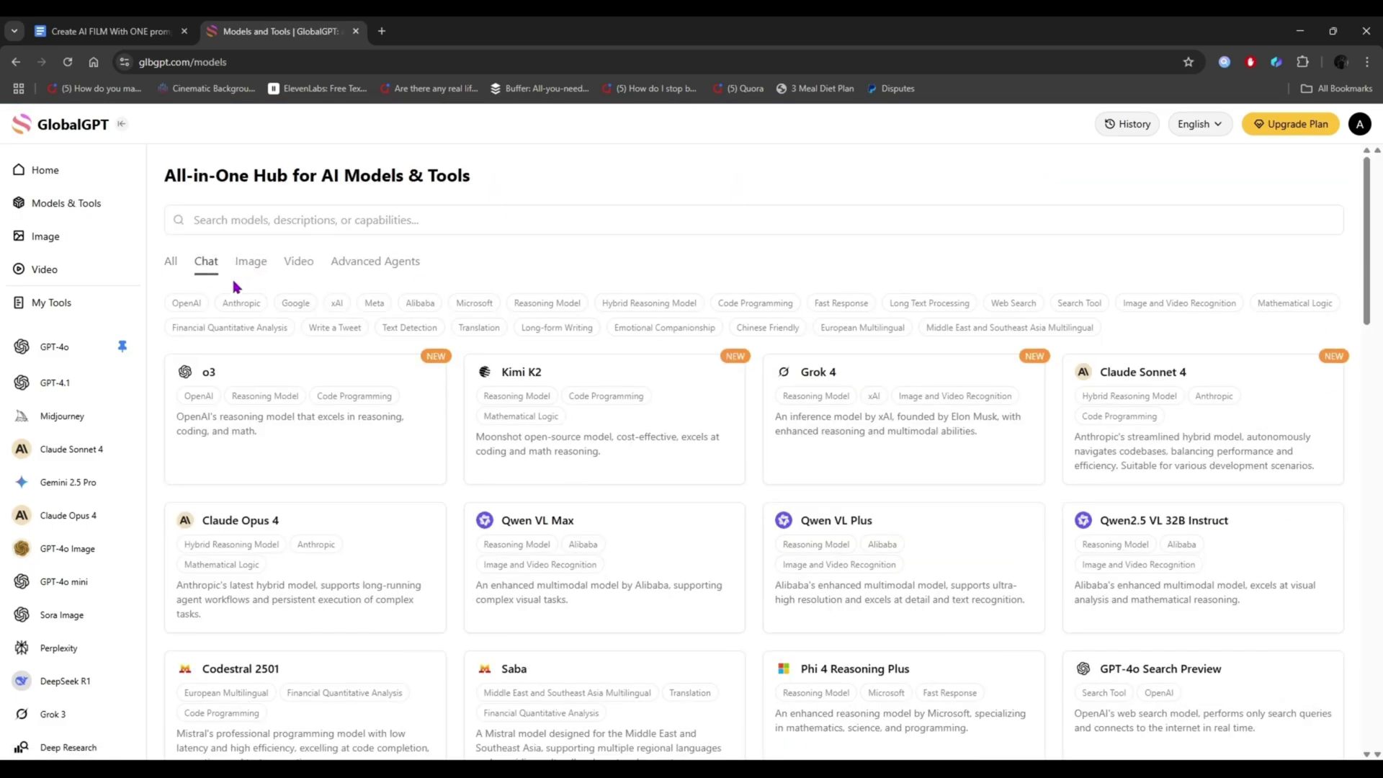
{"action": "scroll", "coordinate": [1040, 518], "scroll_direction": "down", "scroll_amount": 7}
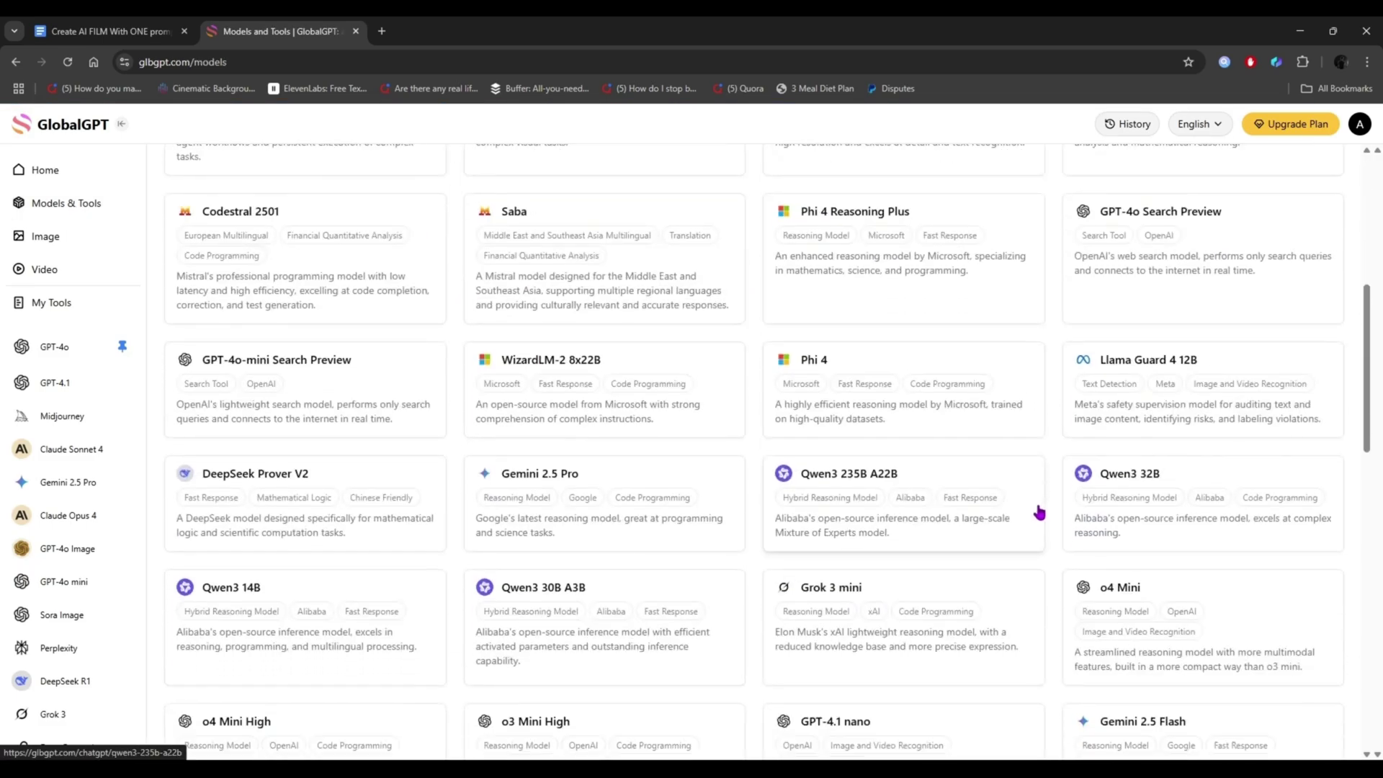
{"action": "scroll", "coordinate": [1039, 519], "scroll_direction": "down", "scroll_amount": 14}
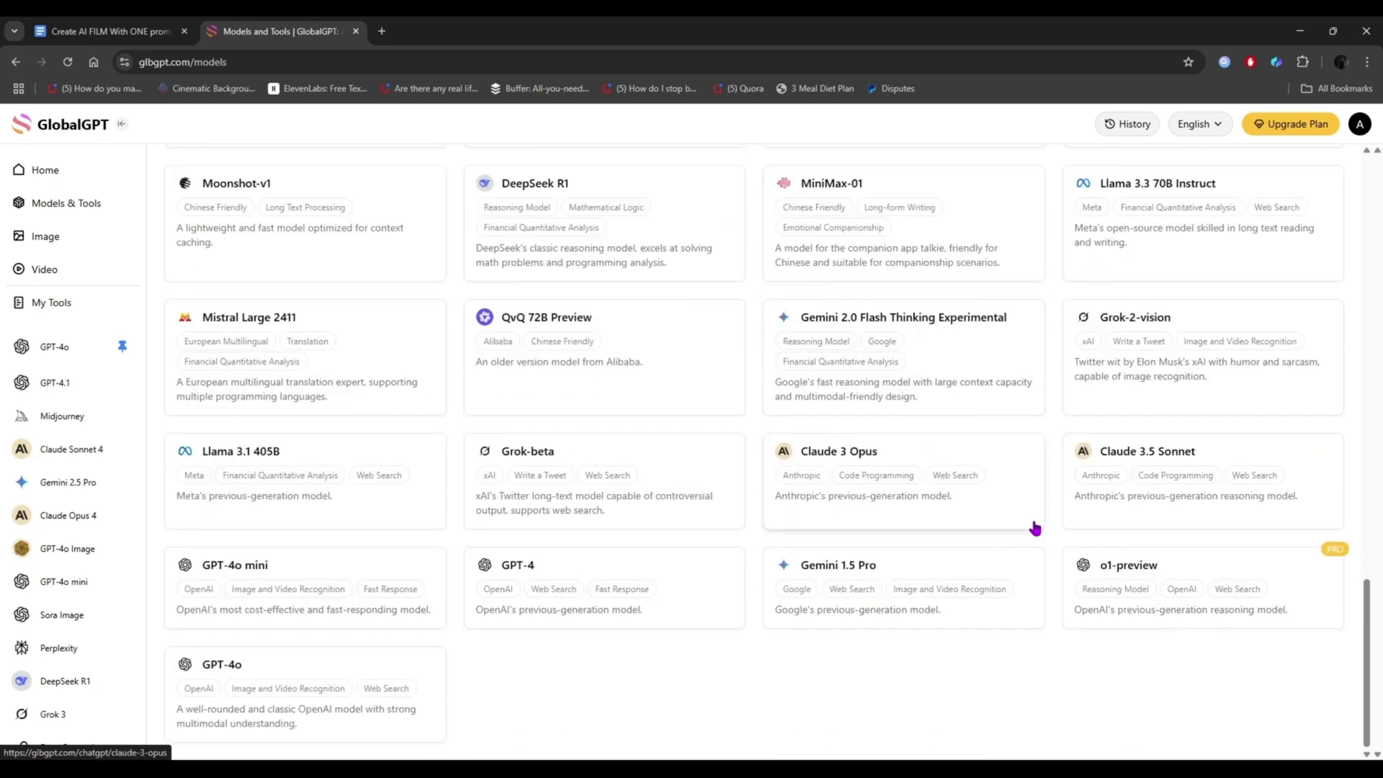
{"action": "left_click", "coordinate": [323, 719]}
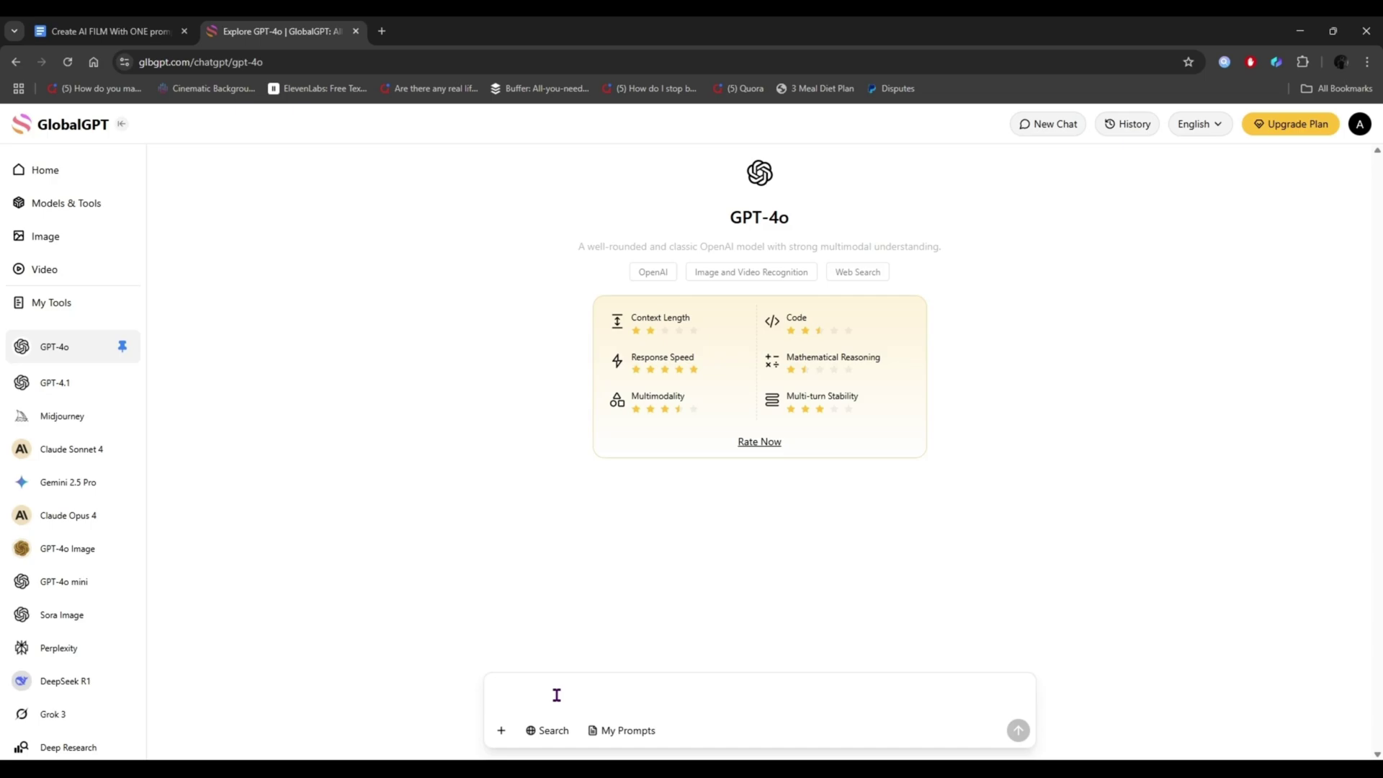
Step: Ask GPT-4o for ten cinematic 16:9 image prompts of a girl seeking a lost plane
{"action": "type", "text": "Give me 10 image of a cinematic movie where the girl is on an adventure to find a lost pla"}
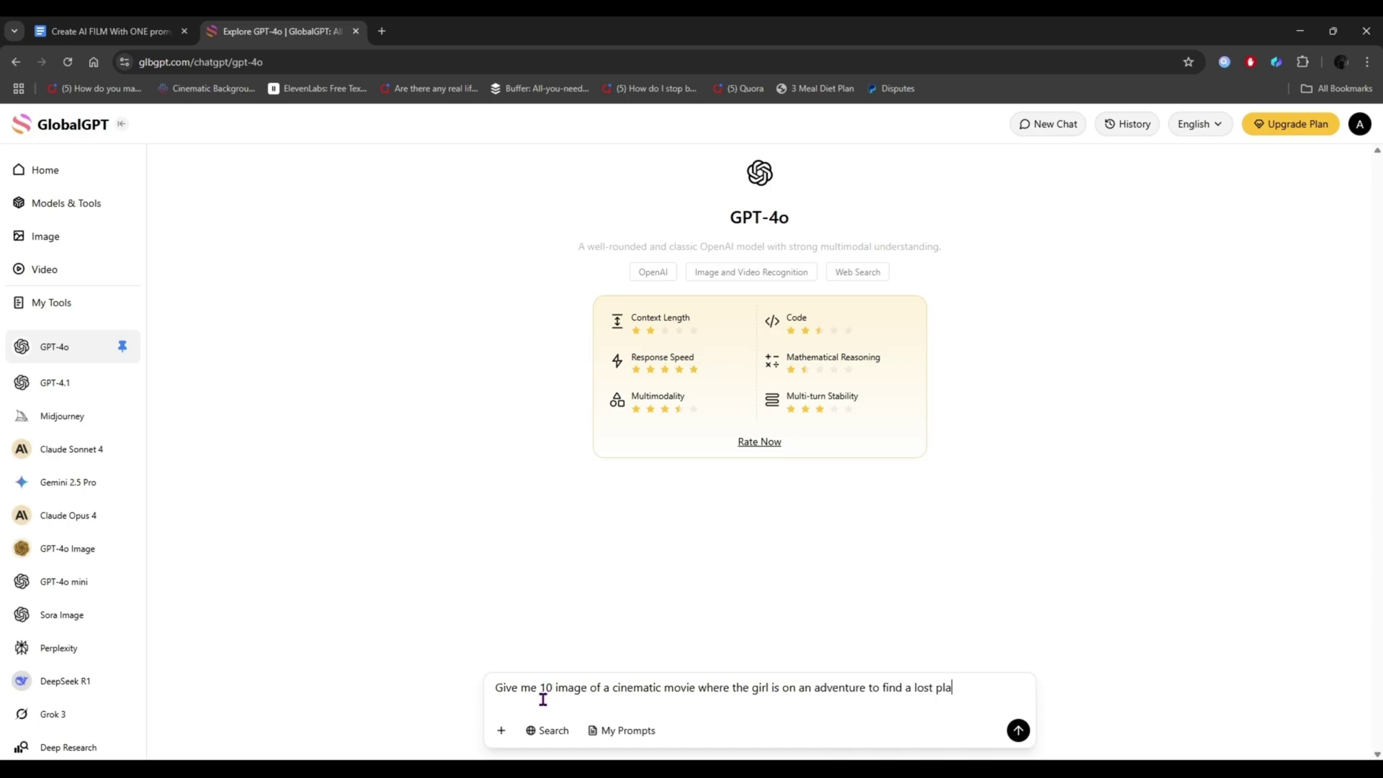
{"action": "type", "text": "ne in a jungle. Keep the character consistanc"}
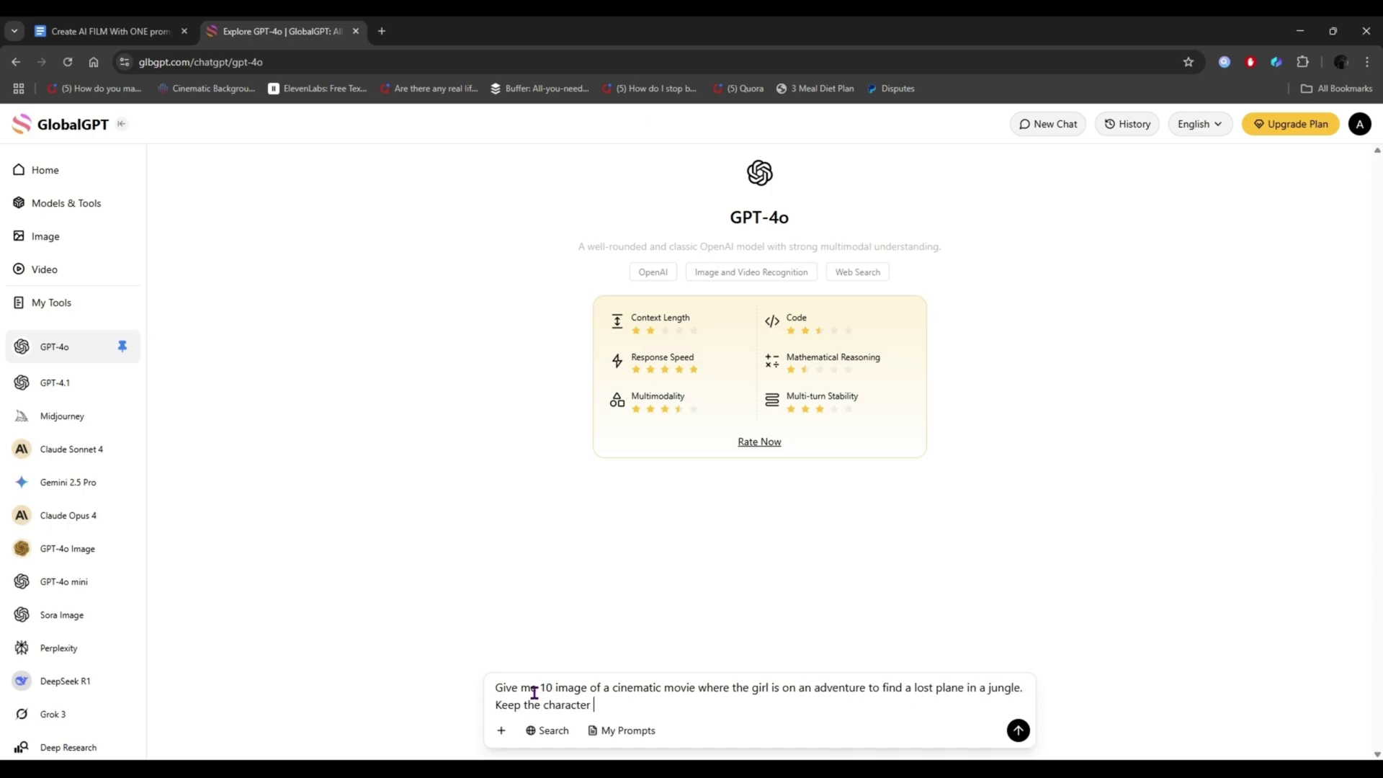
{"action": "key", "text": "BackSpace"}
{"action": "key", "text": "BackSpace"}
{"action": "key", "text": "BackSpace"}
{"action": "key", "text": "BackSpace"}
{"action": "type", "text": "ent. 16:9 ratio. Give me a perfect prompt for every single image so I can generate them using AI."}
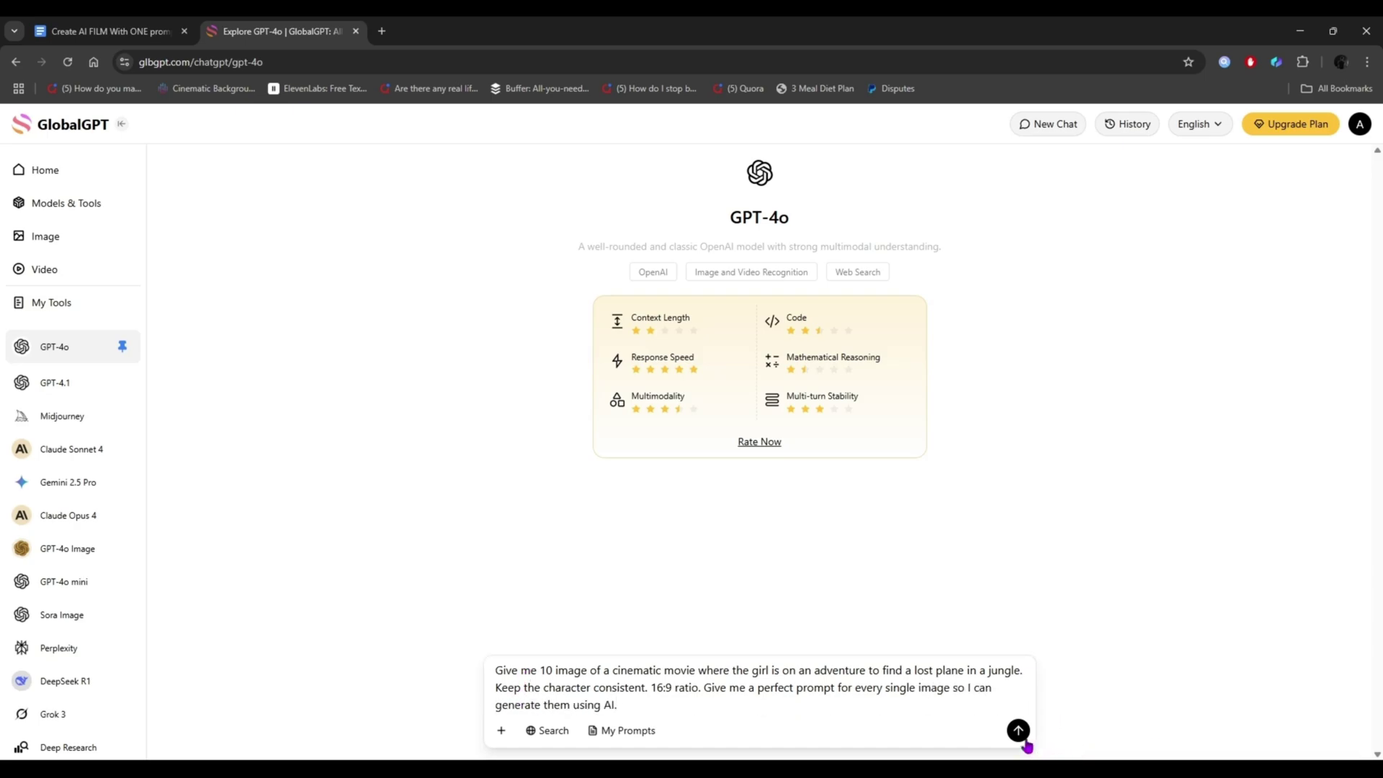
{"action": "left_click", "coordinate": [1022, 737]}
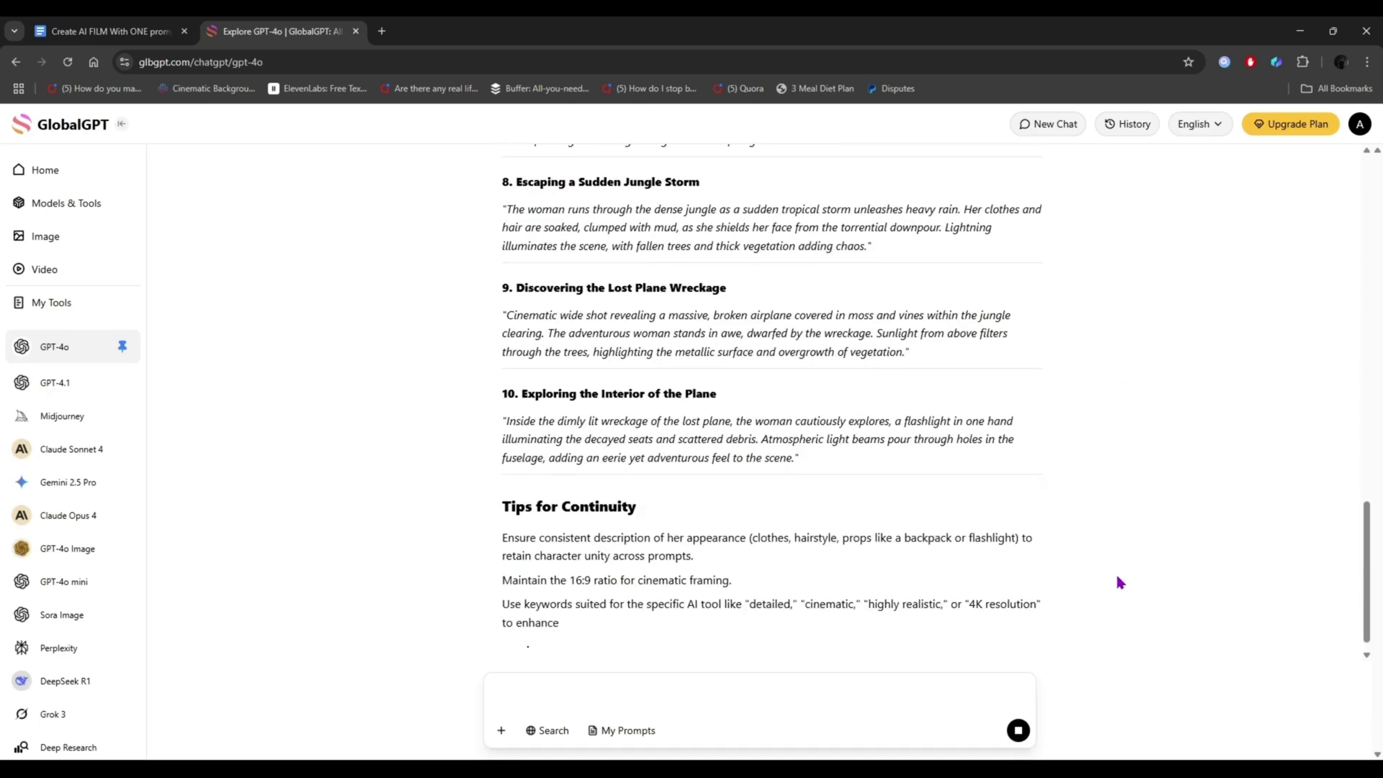
Step: Follow up asking that every prompt repeat the same girl with all her details
{"action": "left_click", "coordinate": [759, 696]}
{"action": "type", "text": "For consistenc"}
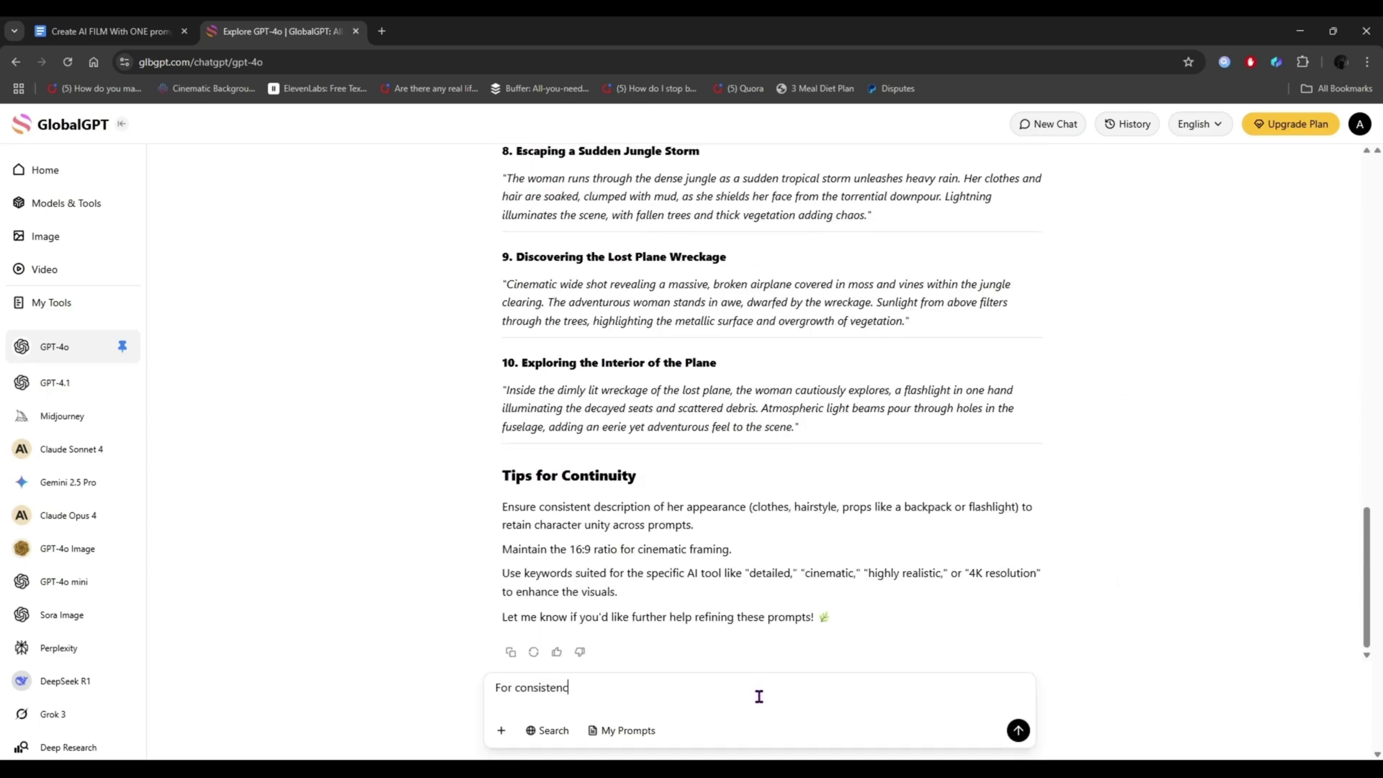
{"action": "type", "text": "y, make sure that every prompt incl"}
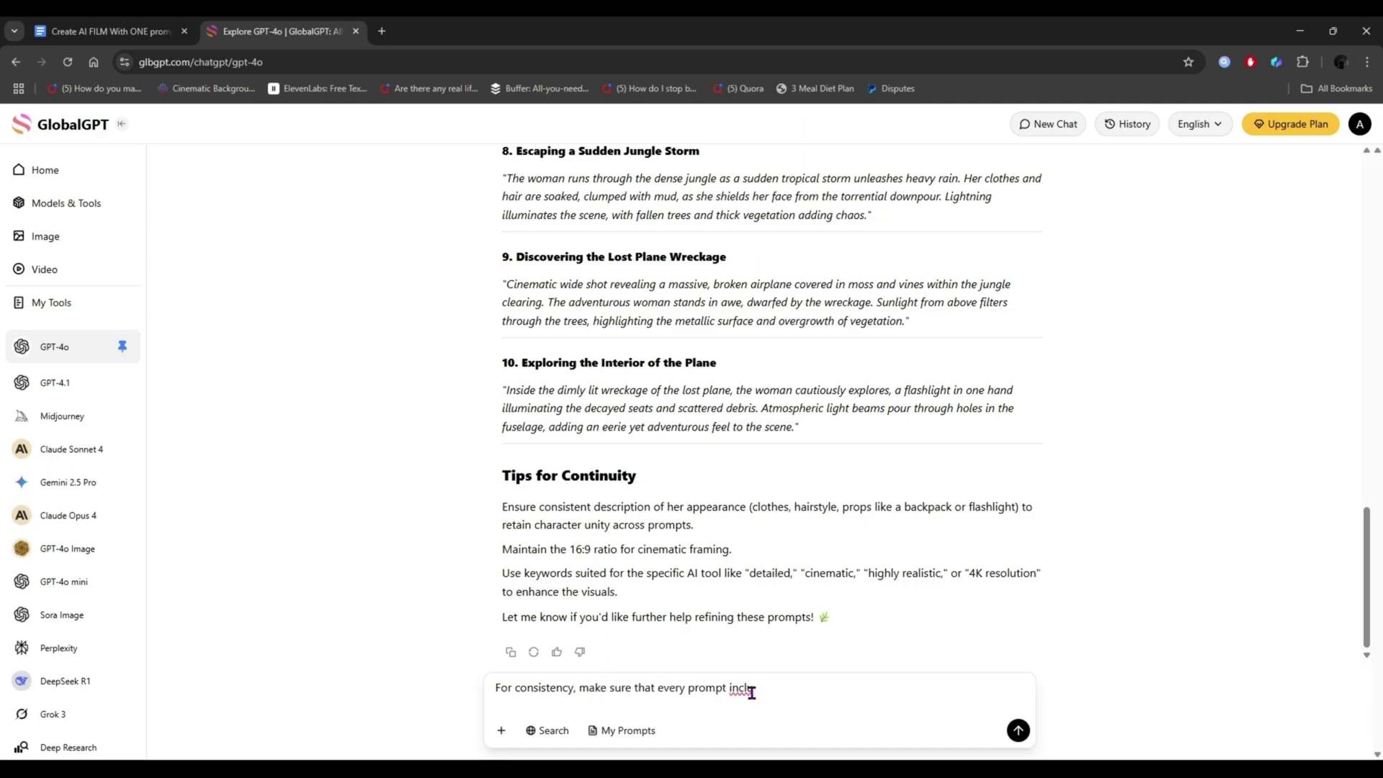
{"action": "type", "text": "udes the same girl with all her details, so that the AI doesn't"}
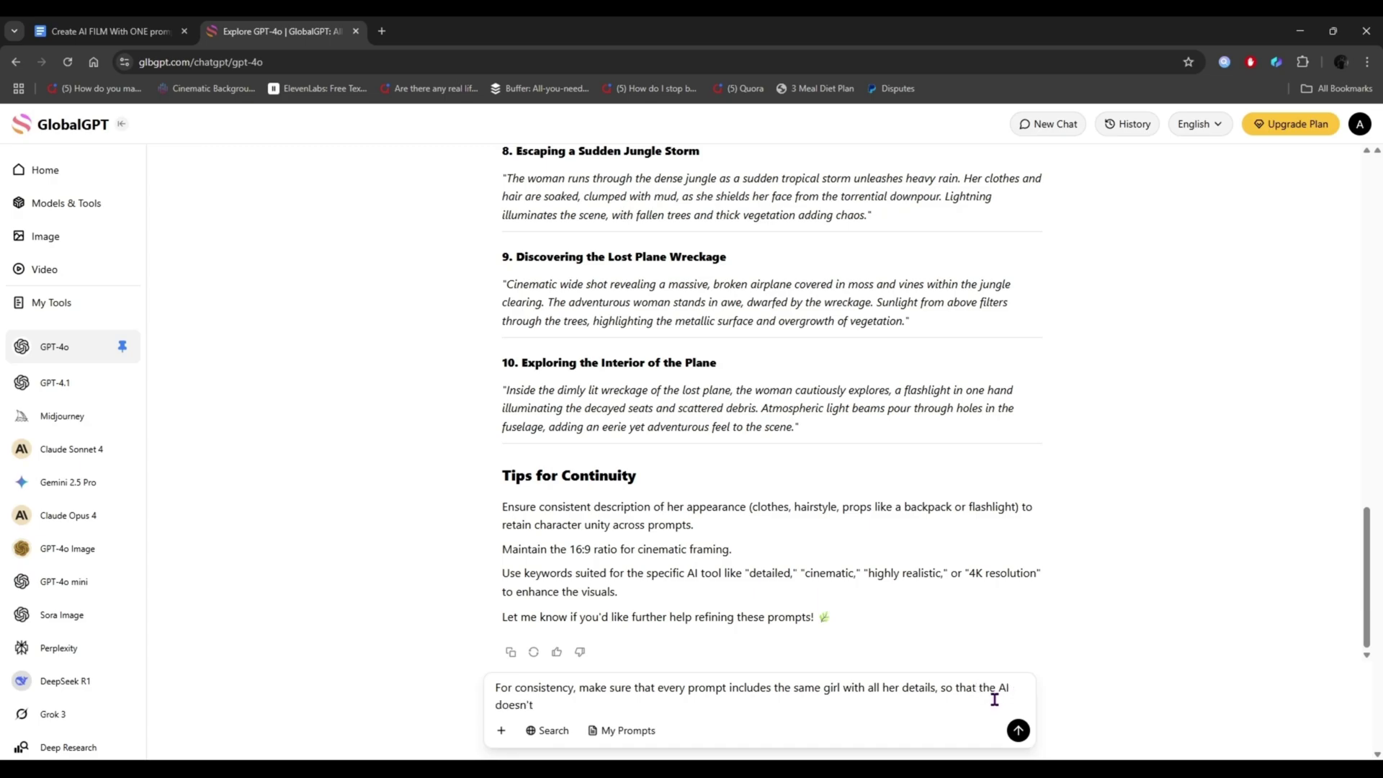
{"action": "type", "text": " create any inconsistency."}
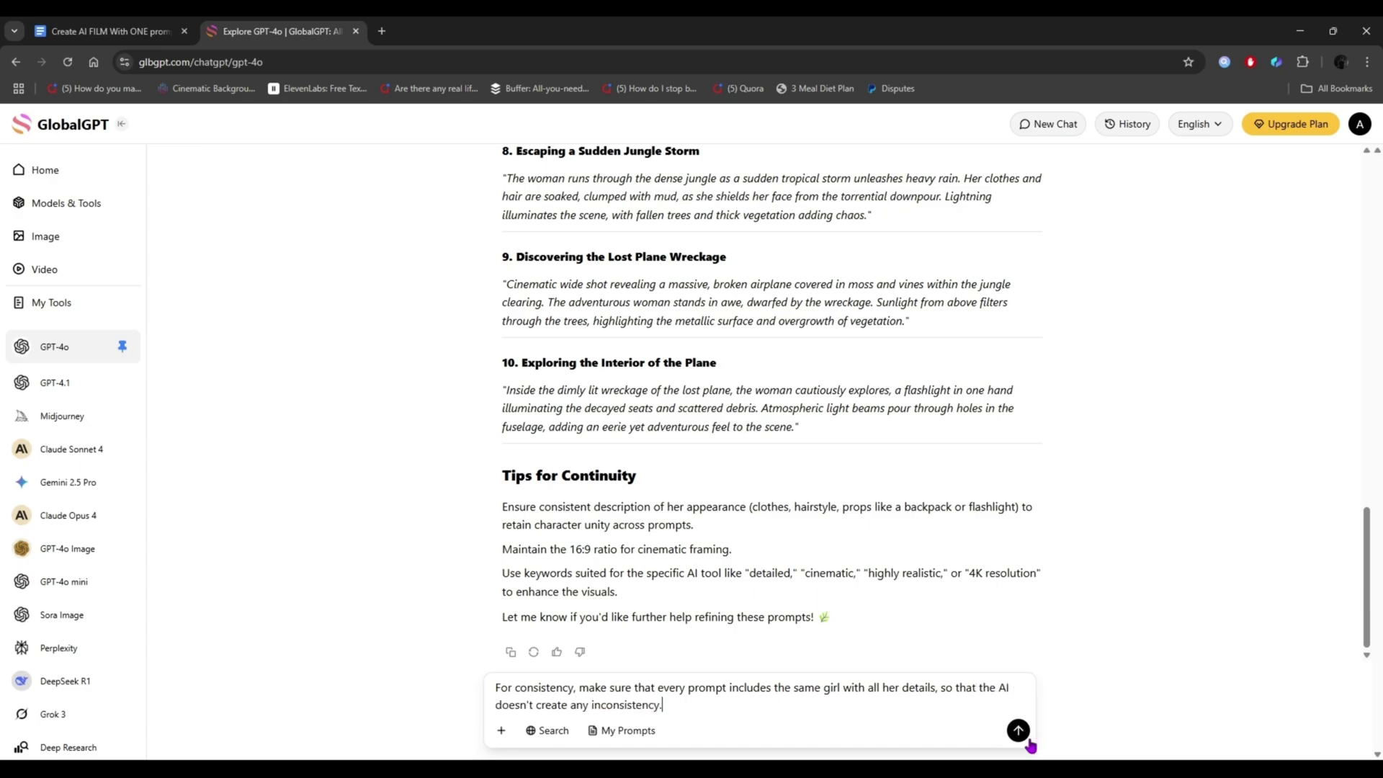
{"action": "left_click", "coordinate": [1026, 739]}
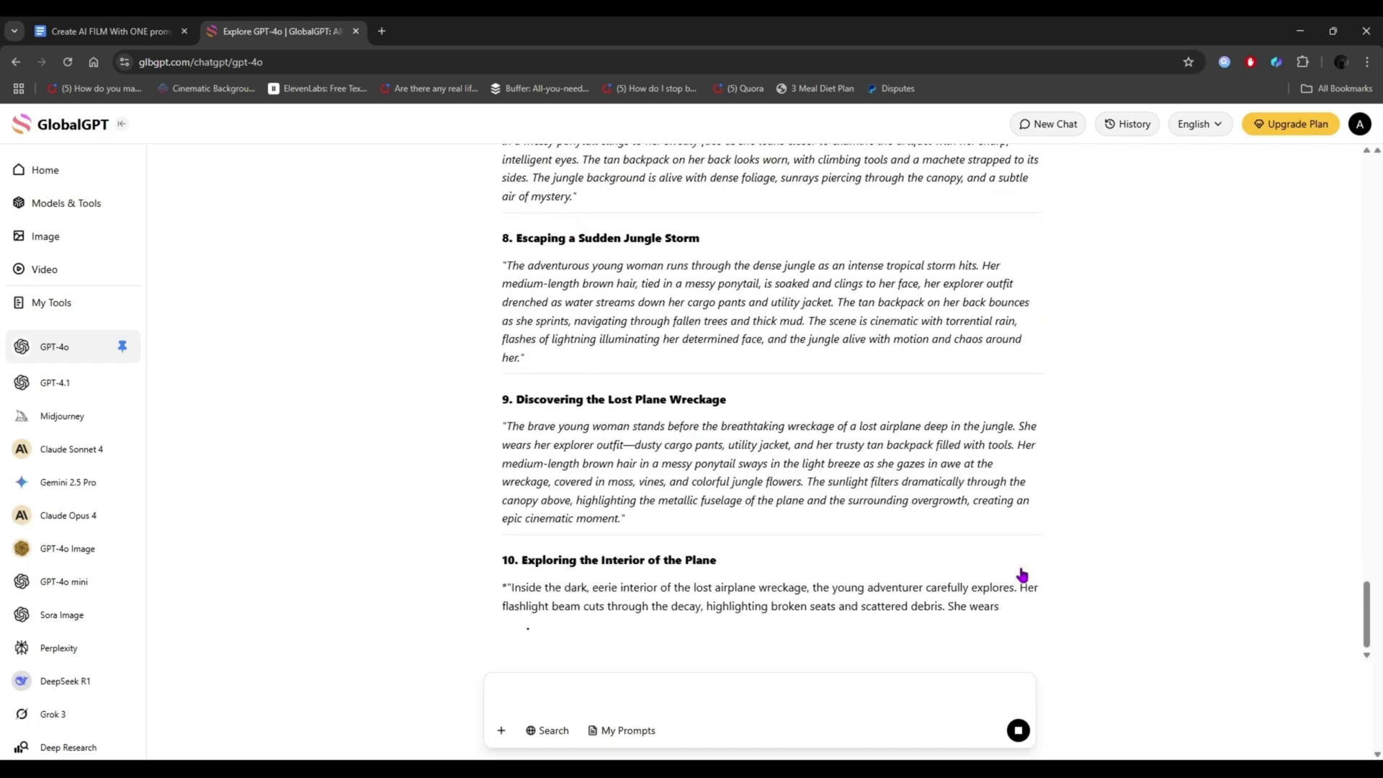
Step: Select and copy all ten generated prompts from the GPT-4o chat
{"action": "scroll", "coordinate": [951, 574], "scroll_direction": "up", "scroll_amount": 15}
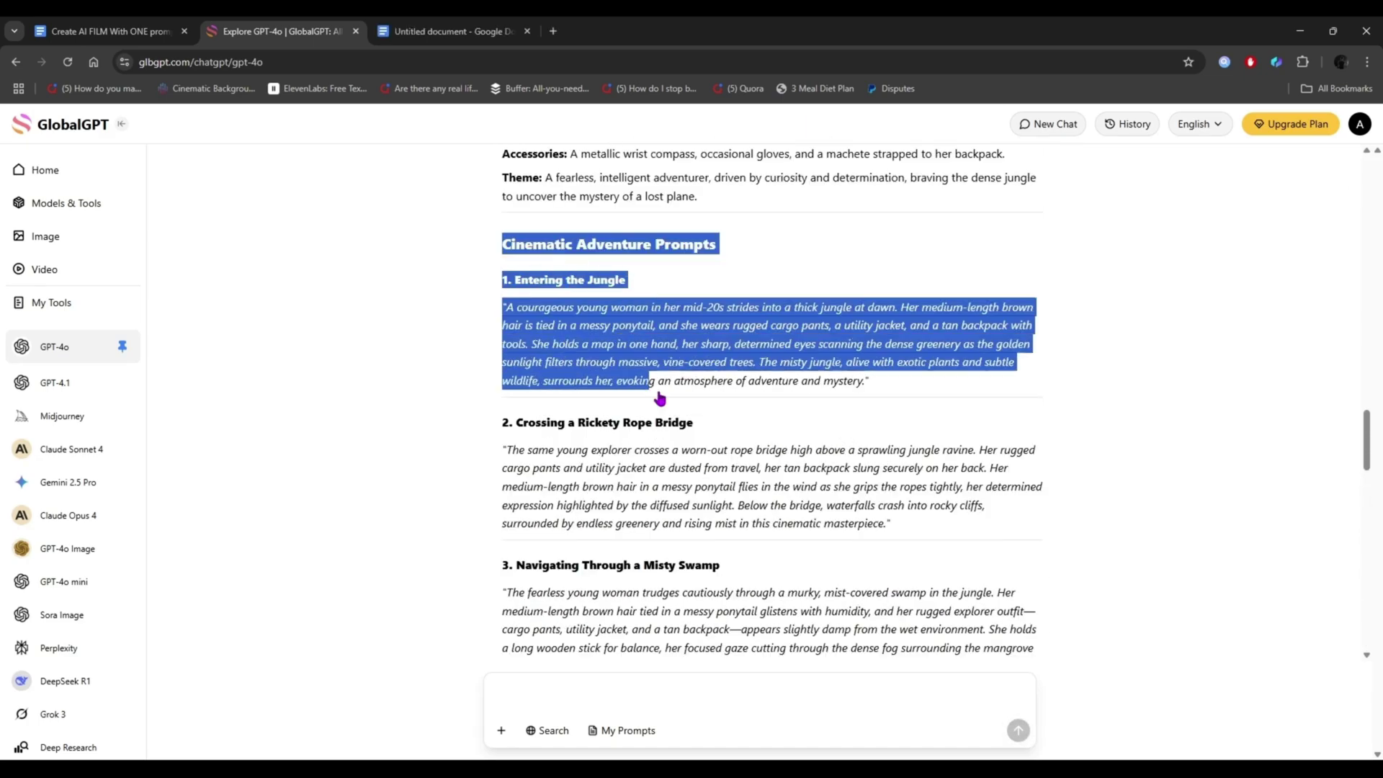
{"action": "left_click_drag", "start_coordinate": [657, 398], "coordinate": [738, 302]}
{"action": "scroll", "coordinate": [737, 303], "scroll_direction": "down", "scroll_amount": 15}
{"action": "right_click", "coordinate": [708, 255]}
{"action": "left_click", "coordinate": [749, 268]}
Step: Paste the ten prompts into the untitled Google Docs document and review them
{"action": "left_click", "coordinate": [453, 31]}
{"action": "right_click", "coordinate": [462, 284]}
{"action": "left_click", "coordinate": [503, 345]}
{"action": "scroll", "coordinate": [555, 399], "scroll_direction": "up", "scroll_amount": 10}
{"action": "scroll", "coordinate": [564, 412], "scroll_direction": "up", "scroll_amount": 15}
{"action": "left_click", "coordinate": [672, 398]}
{"action": "scroll", "coordinate": [756, 441], "scroll_direction": "down", "scroll_amount": 5}
{"action": "scroll", "coordinate": [755, 441], "scroll_direction": "up", "scroll_amount": 5}
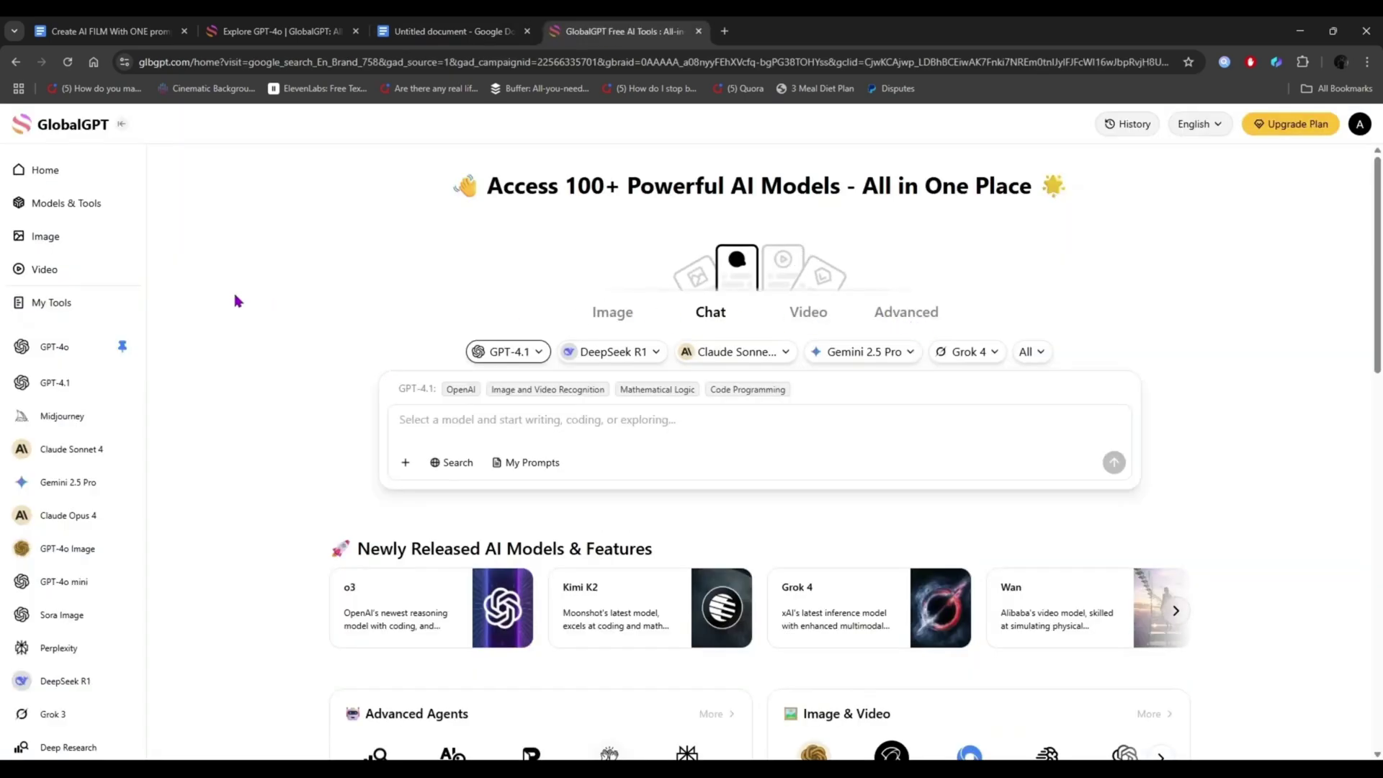
Step: Go to the Image generator and switch to its Image to Image tab
{"action": "left_click", "coordinate": [61, 242]}
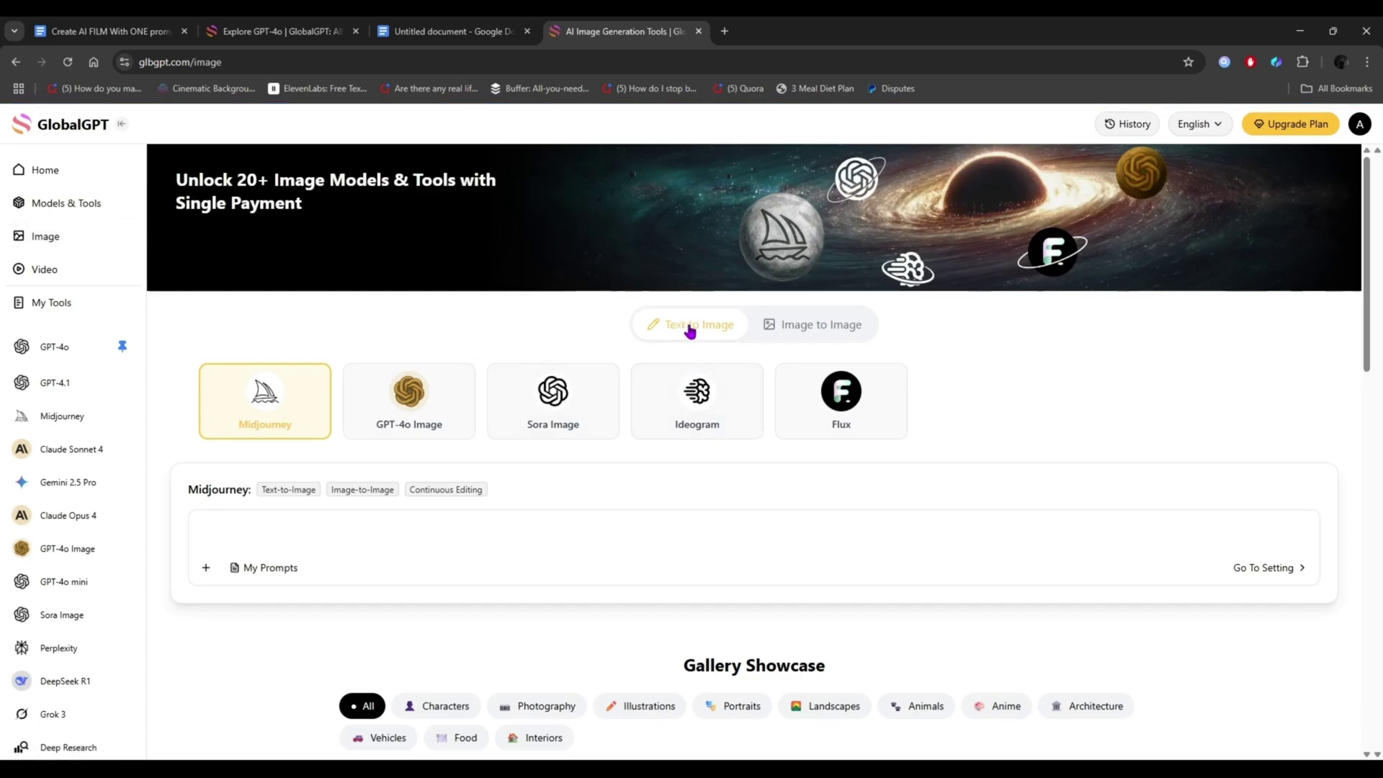
{"action": "left_click", "coordinate": [777, 324]}
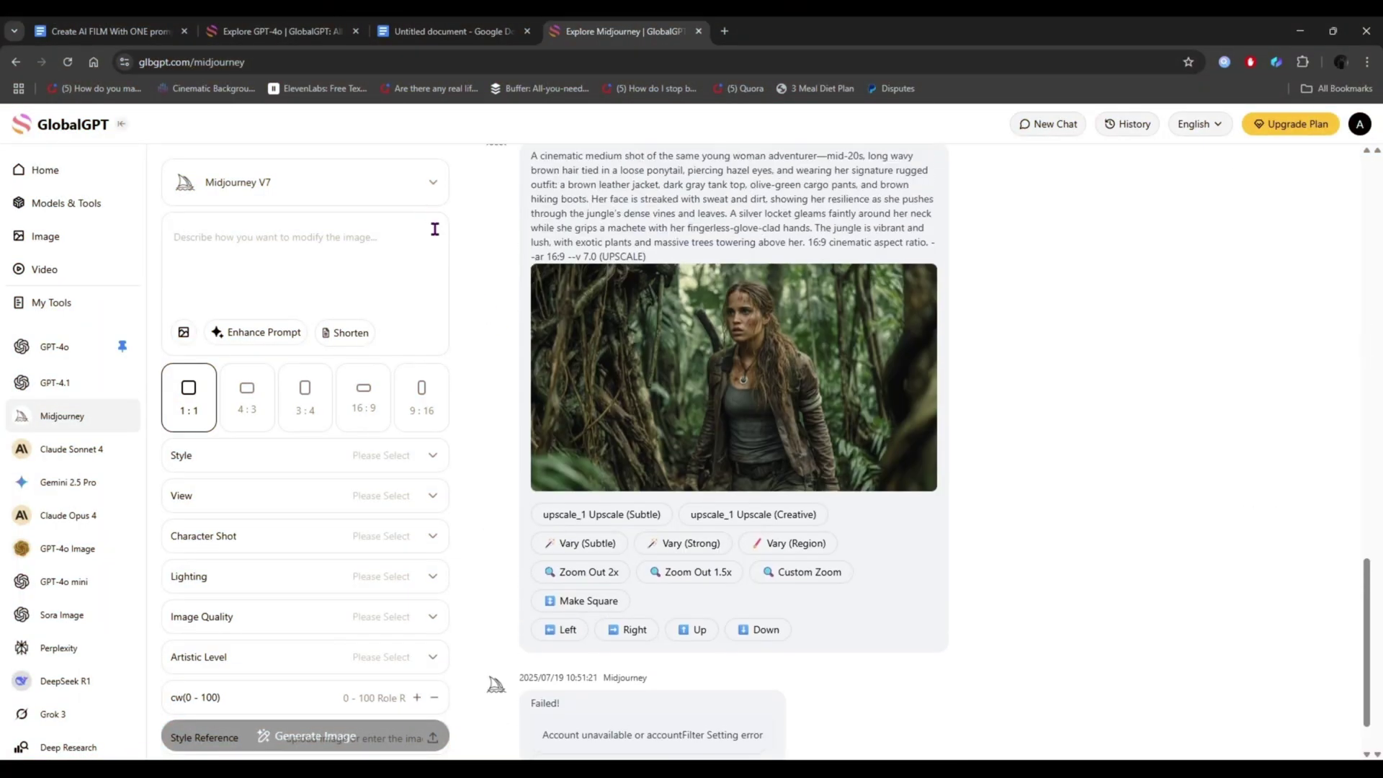
Step: Keep Midjourney V7 selected as the image model
{"action": "scroll", "coordinate": [476, 278], "scroll_direction": "up", "scroll_amount": 12}
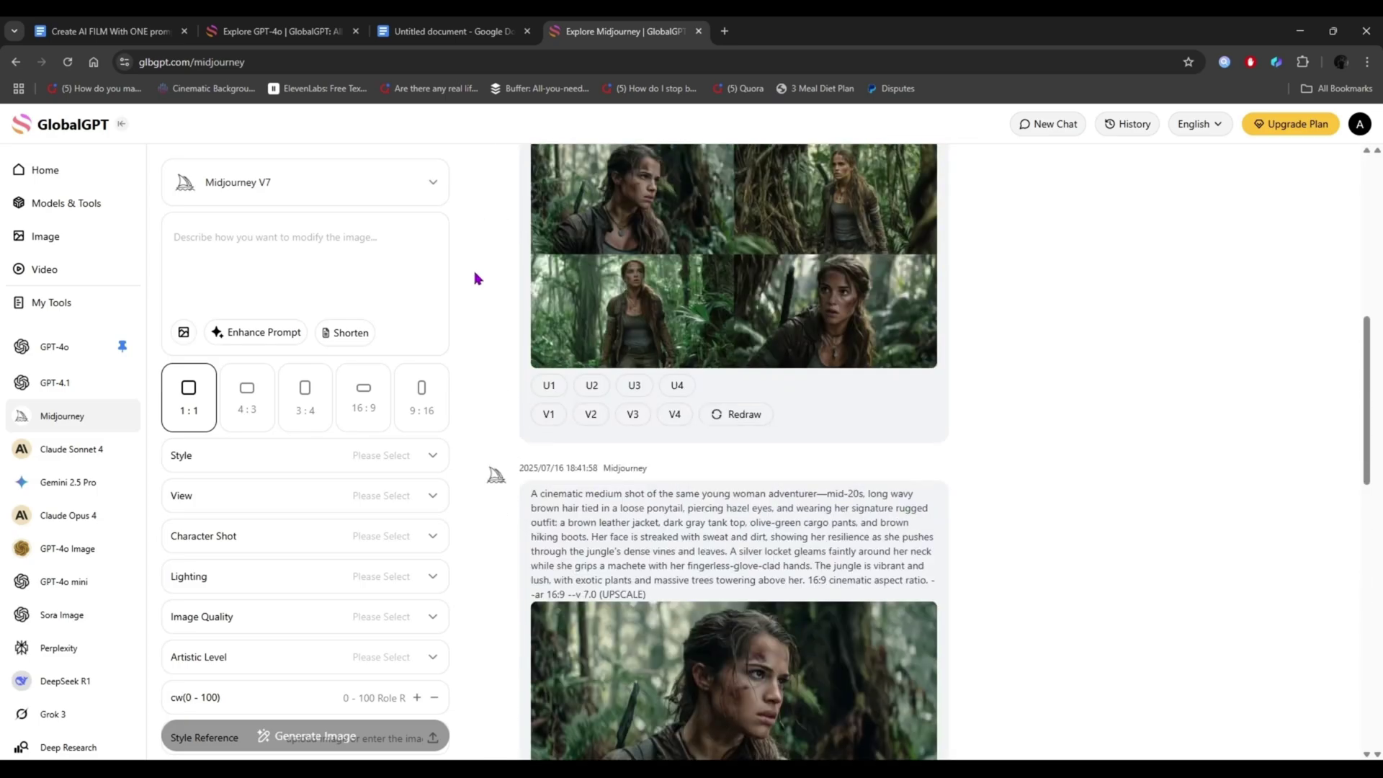
{"action": "scroll", "coordinate": [476, 279], "scroll_direction": "up", "scroll_amount": 3}
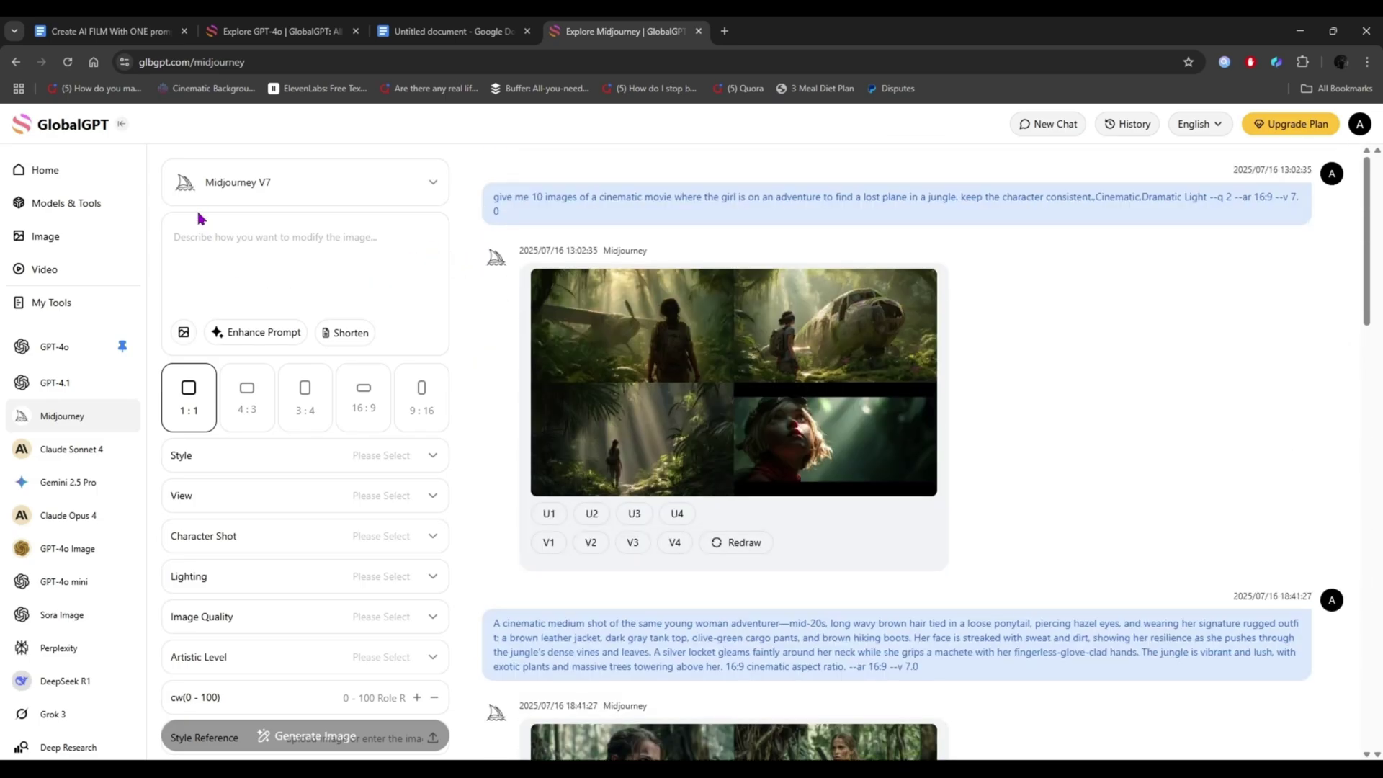
{"action": "left_click", "coordinate": [279, 186]}
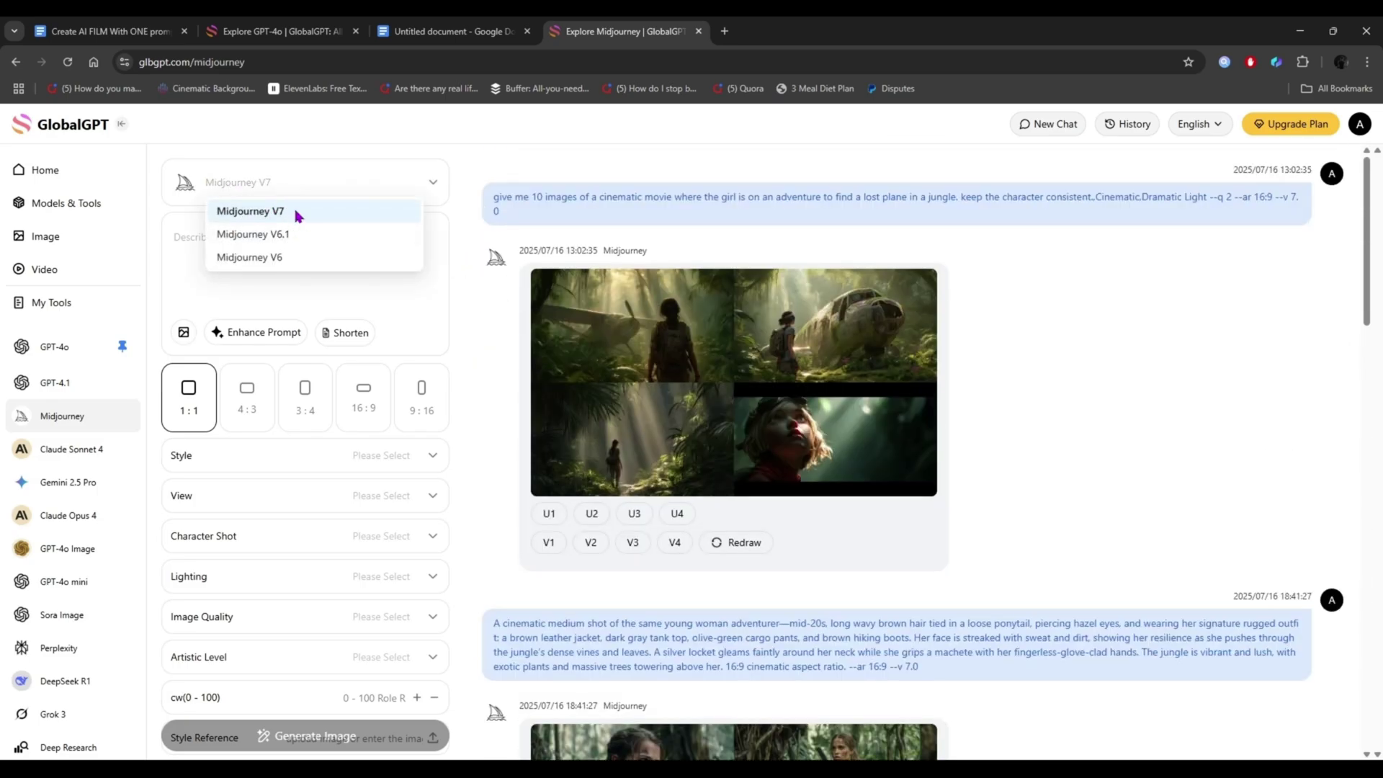
{"action": "left_click", "coordinate": [314, 212]}
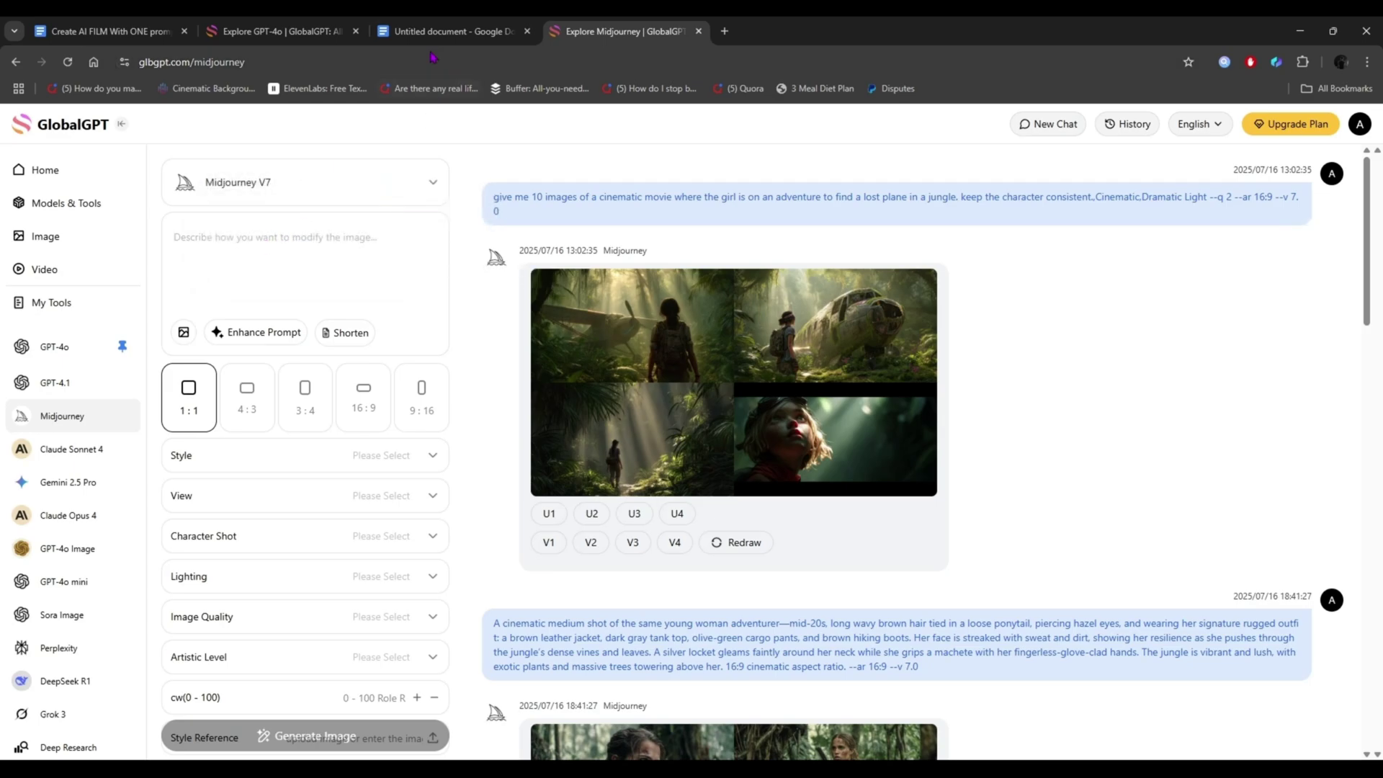
Step: Copy the first scene prompt from Google Docs into the Midjourney prompt box
{"action": "left_click", "coordinate": [447, 31]}
{"action": "left_click_drag", "start_coordinate": [459, 361], "coordinate": [858, 472]}
{"action": "right_click", "coordinate": [760, 405]}
{"action": "left_click", "coordinate": [779, 415]}
{"action": "left_click", "coordinate": [588, 32]}
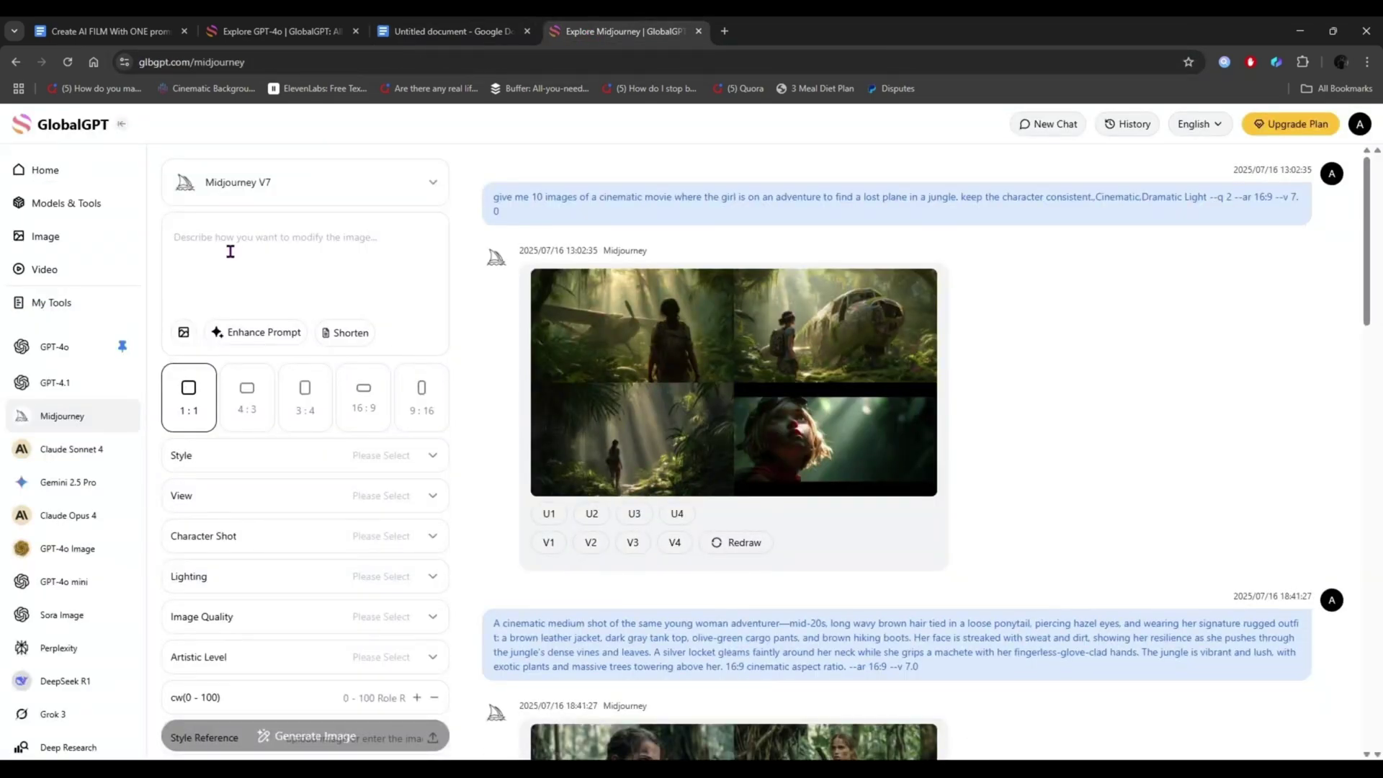
{"action": "right_click", "coordinate": [230, 248]}
{"action": "left_click", "coordinate": [274, 388]}
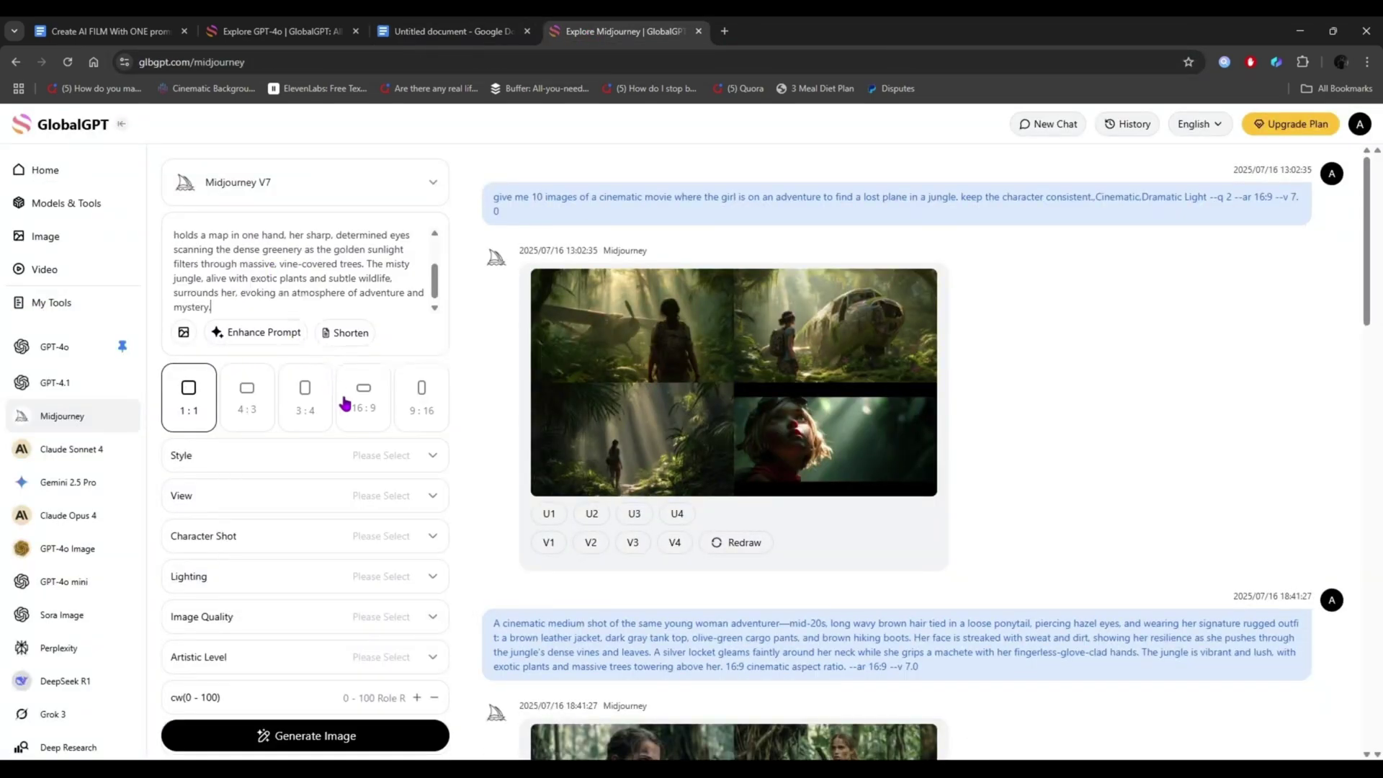
Step: Generate a 16:9 Cinematic-style image grid from it and preview the result
{"action": "left_click", "coordinate": [367, 400]}
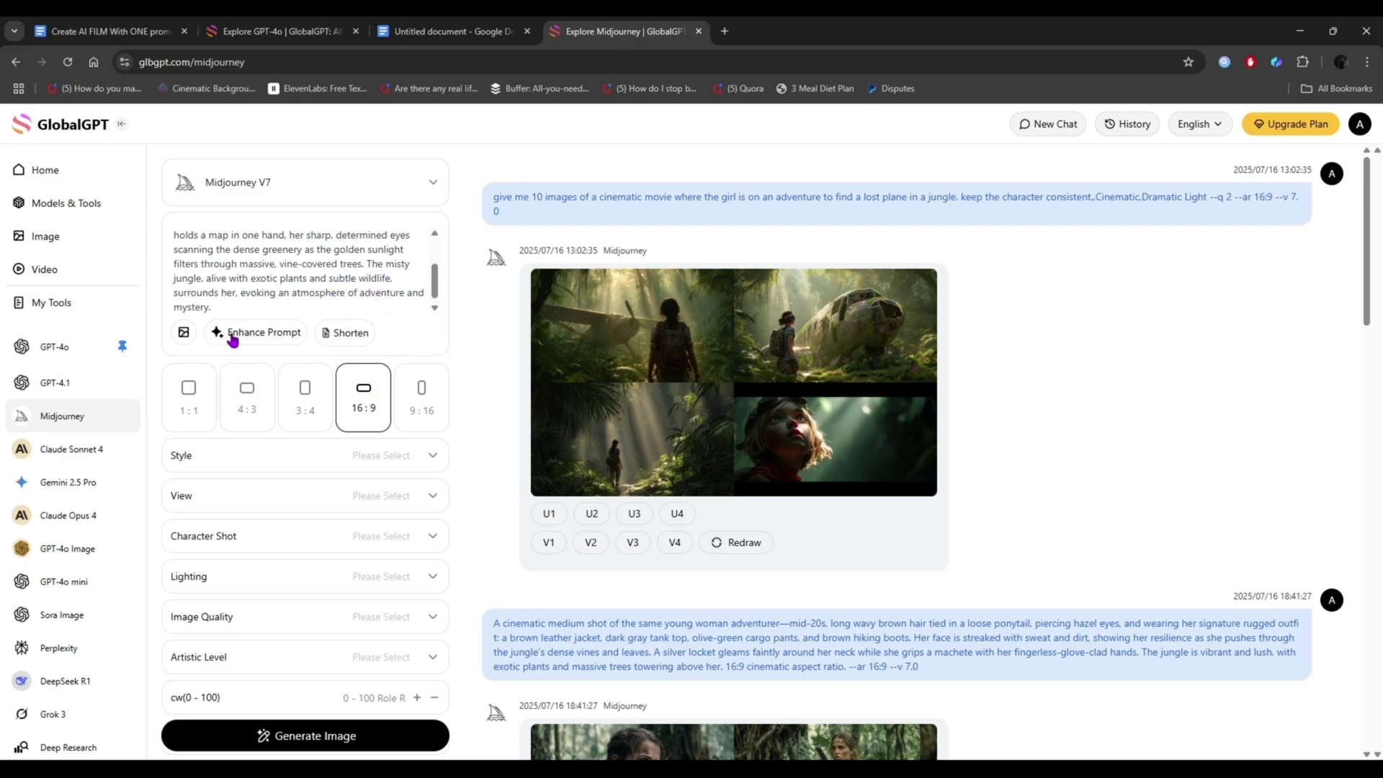
{"action": "scroll", "coordinate": [305, 380], "scroll_direction": "down", "scroll_amount": 1}
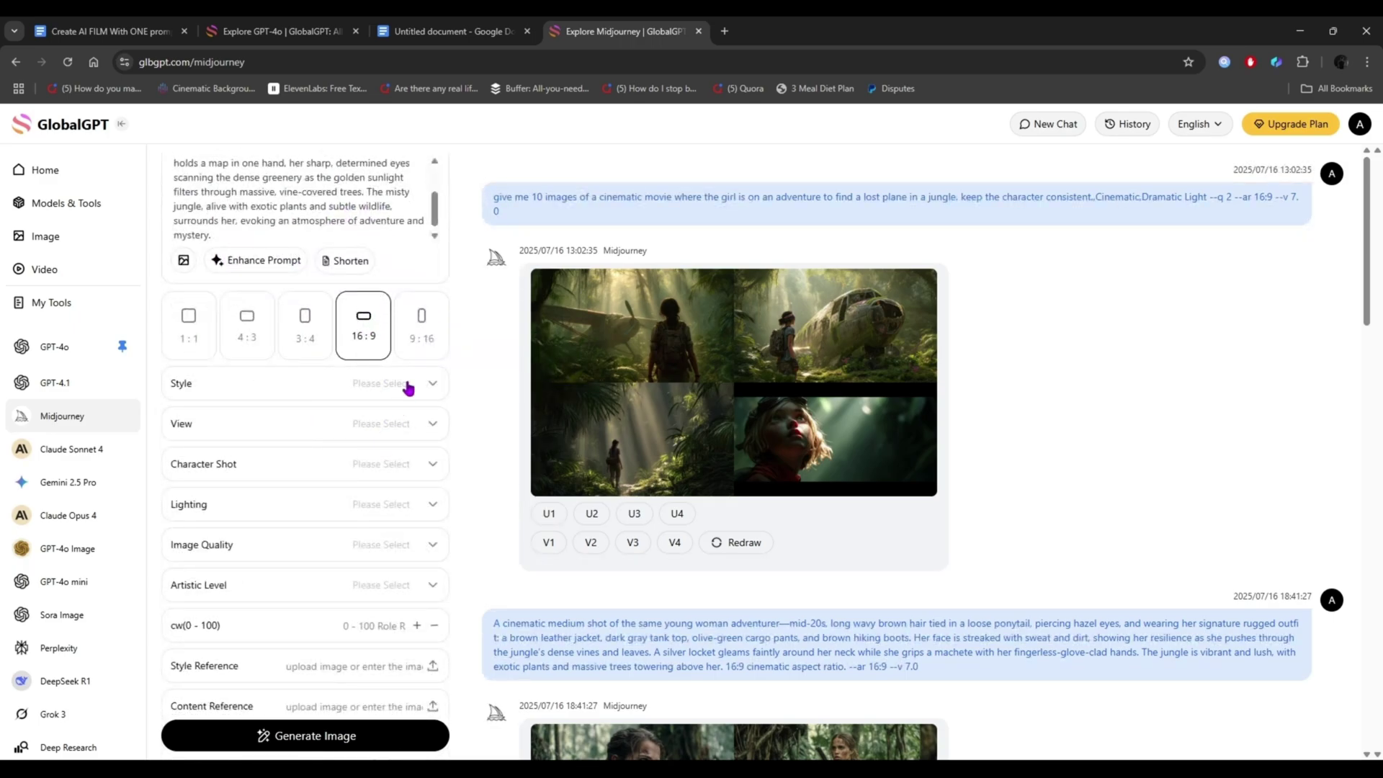
{"action": "left_click", "coordinate": [404, 383]}
{"action": "left_click", "coordinate": [425, 502]}
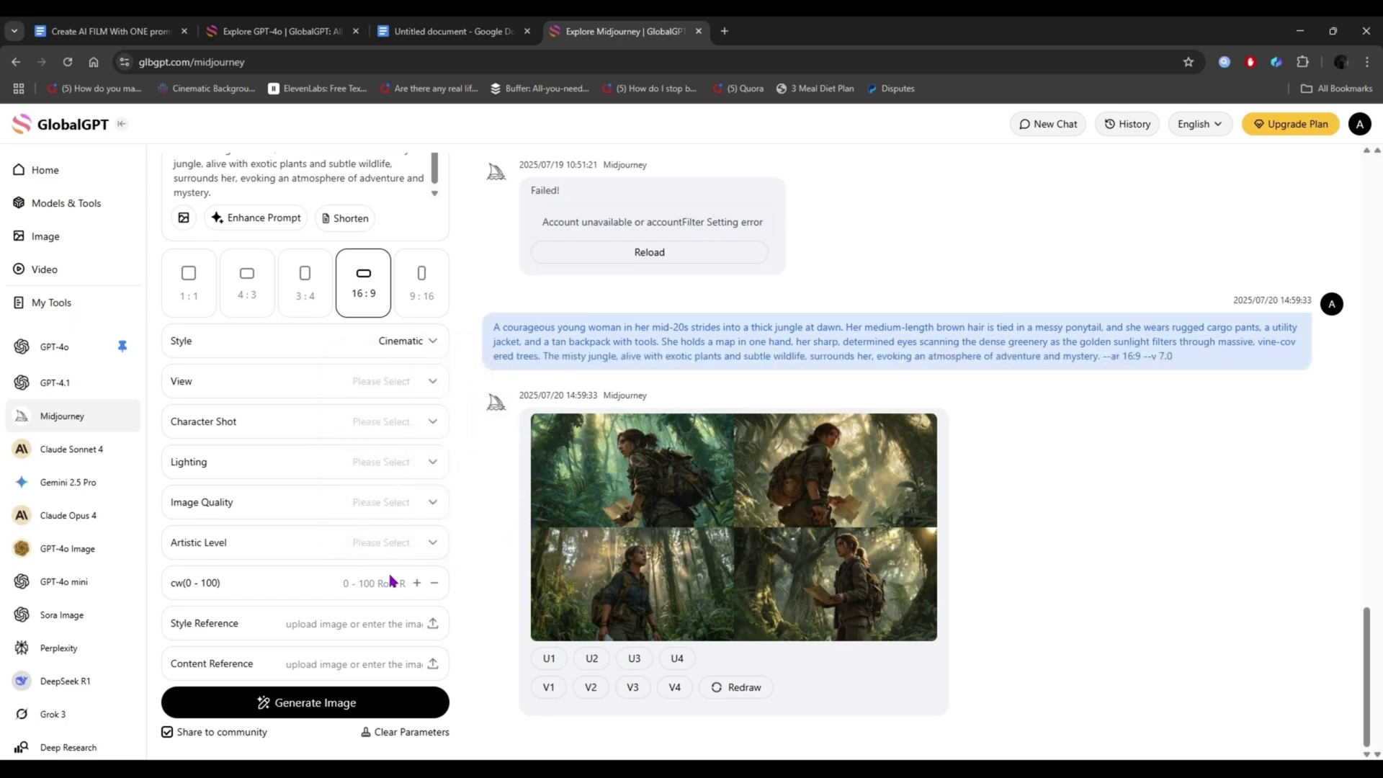
{"action": "left_click", "coordinate": [378, 702]}
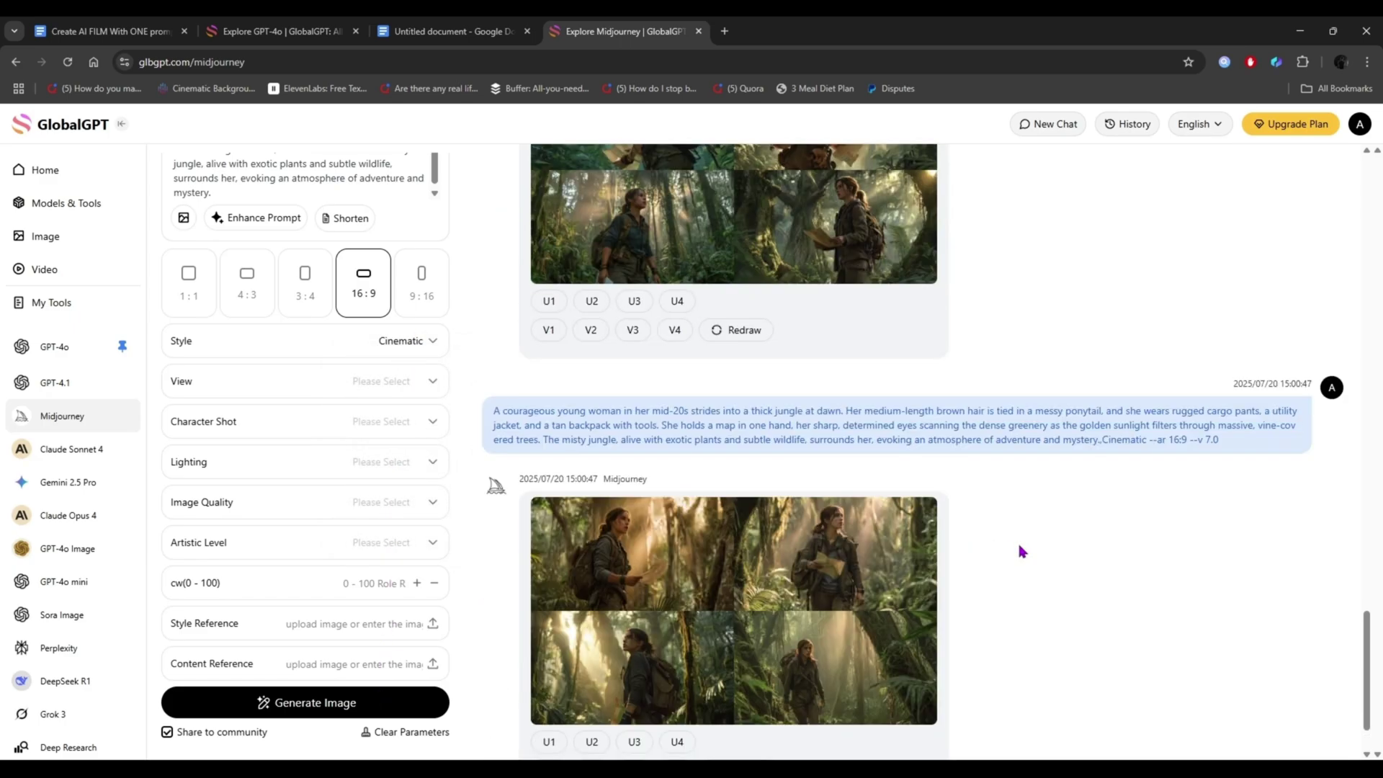
{"action": "left_click", "coordinate": [830, 576]}
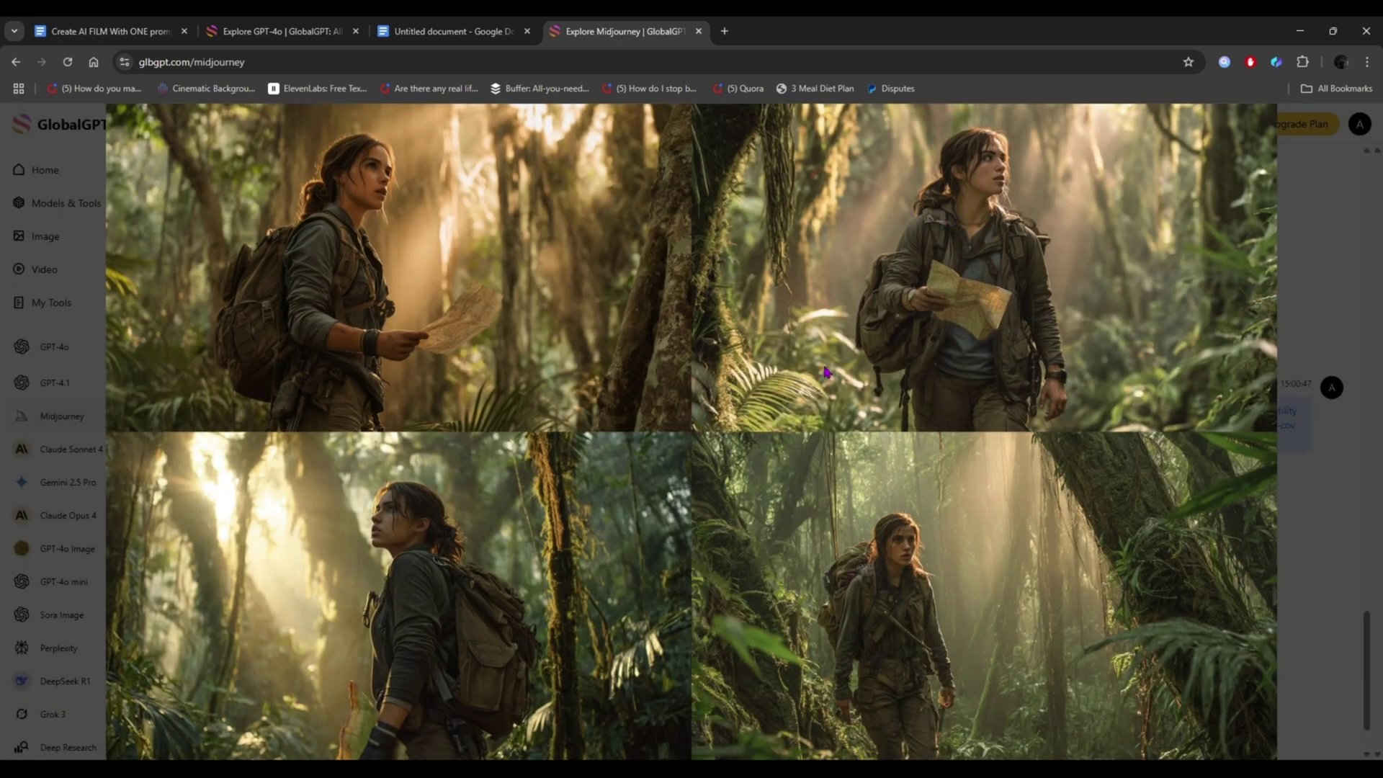
{"action": "key", "text": "Escape"}
{"action": "scroll", "coordinate": [605, 670], "scroll_direction": "down", "scroll_amount": 1}
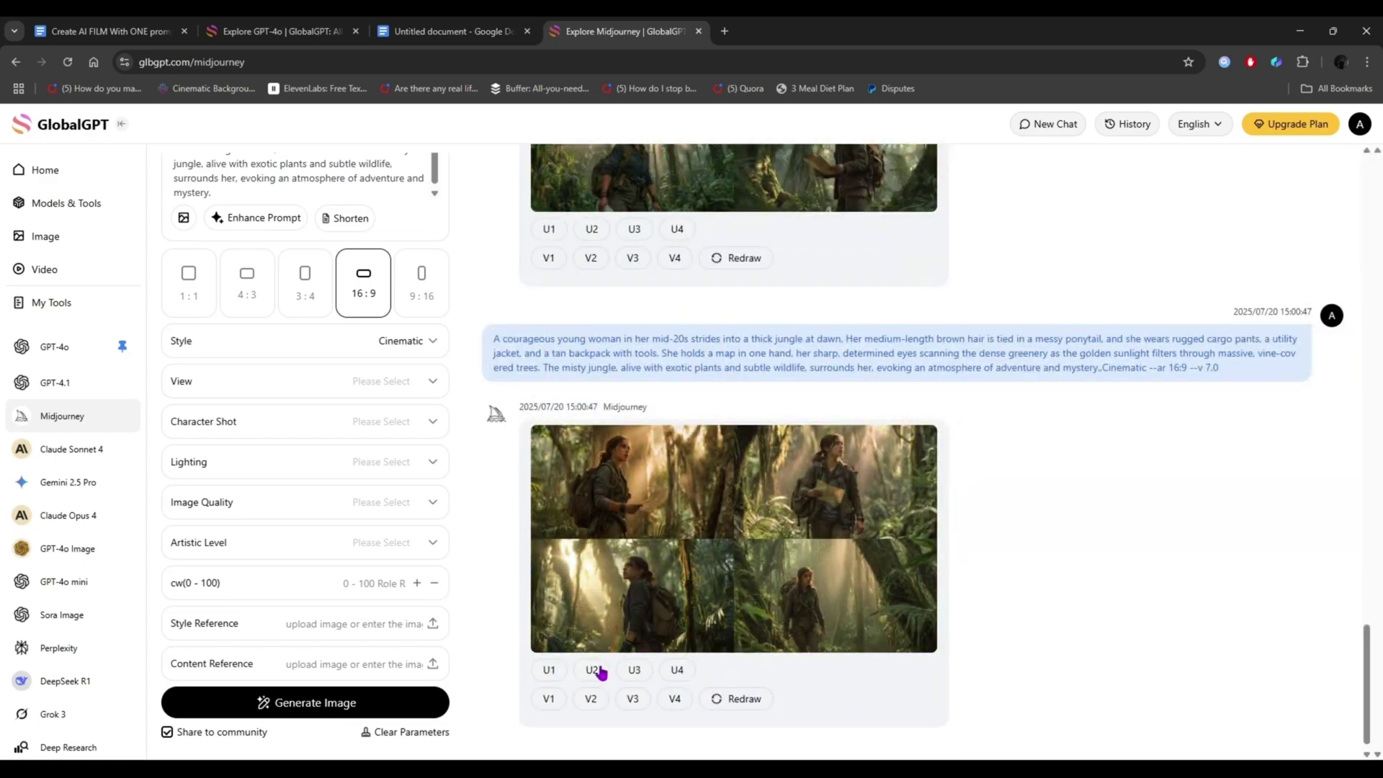
Step: Upscale U2 of the jungle map grid and U3 of the rope-bridge grid, previewing each
{"action": "left_click", "coordinate": [592, 670]}
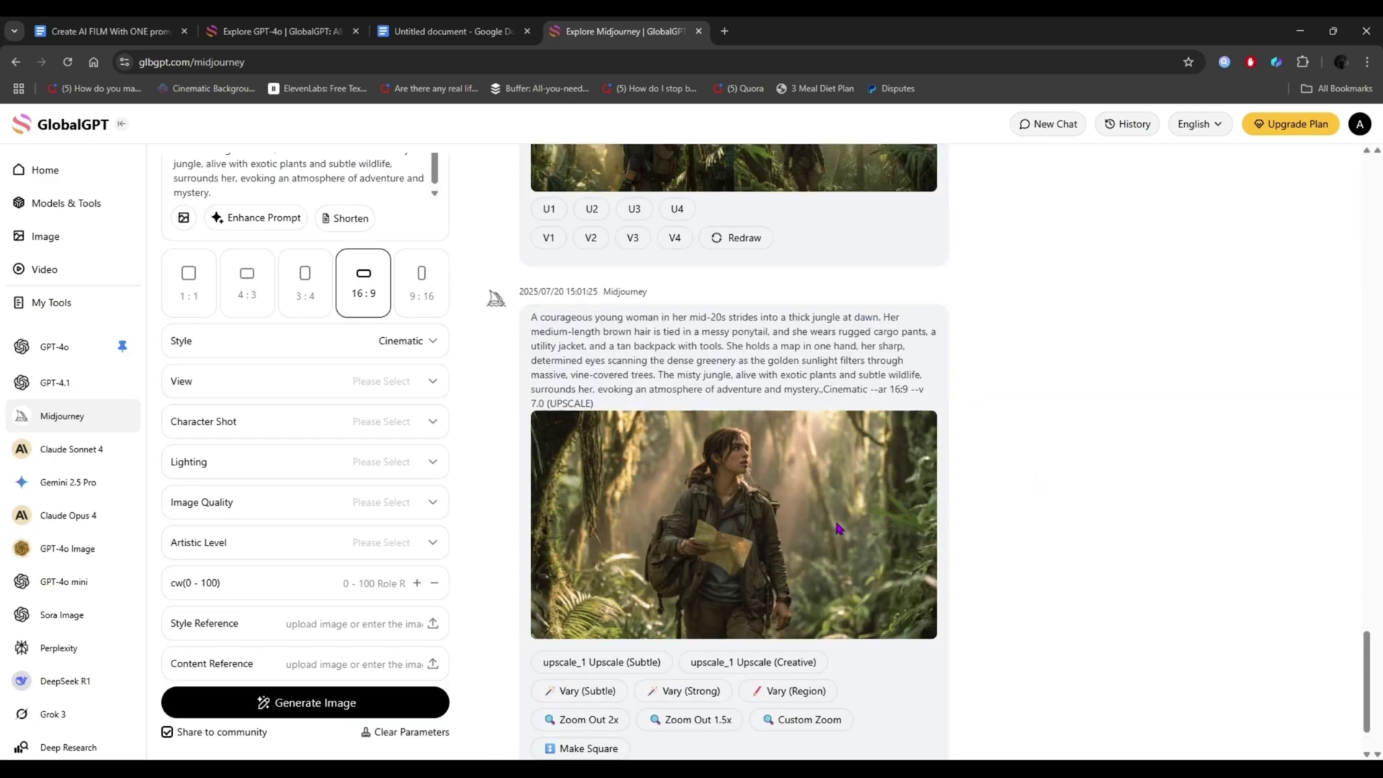
{"action": "left_click", "coordinate": [837, 528]}
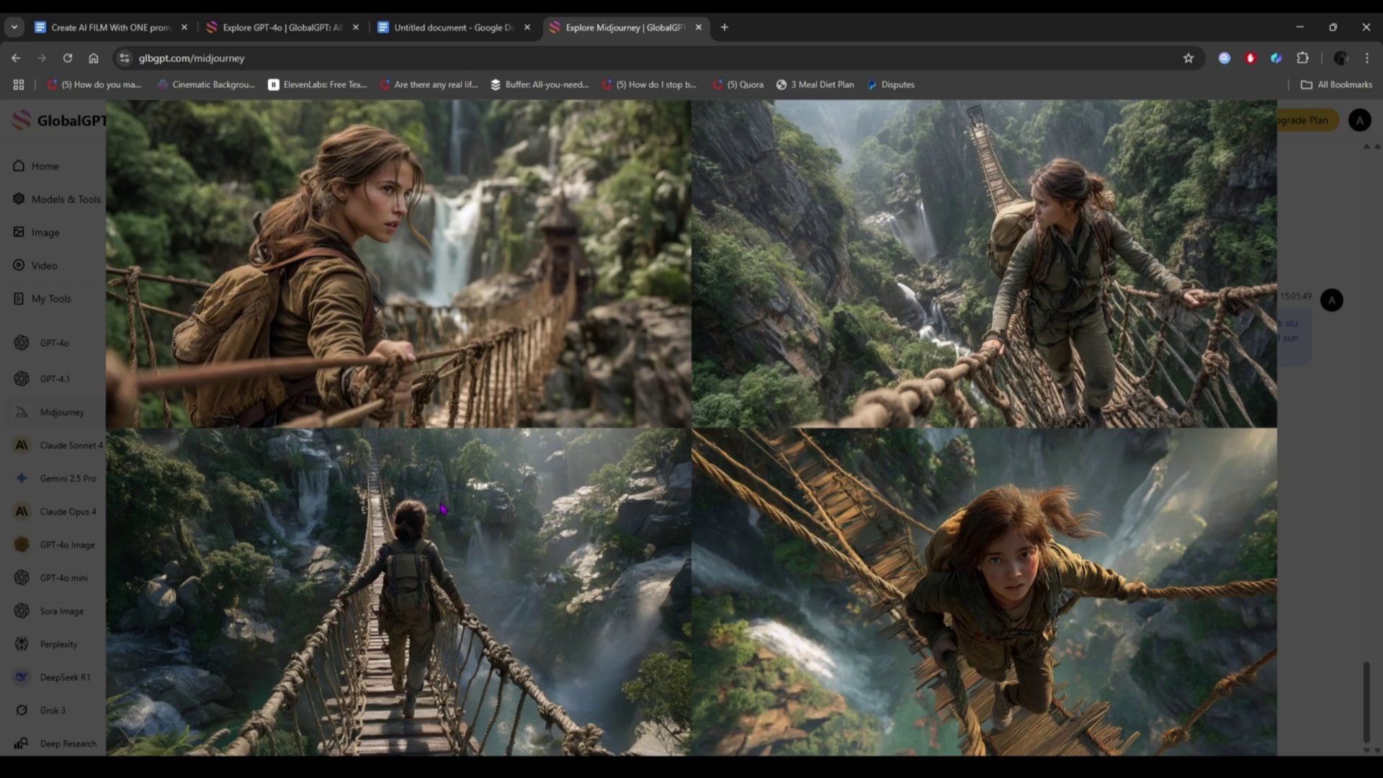
{"action": "left_click", "coordinate": [1327, 205]}
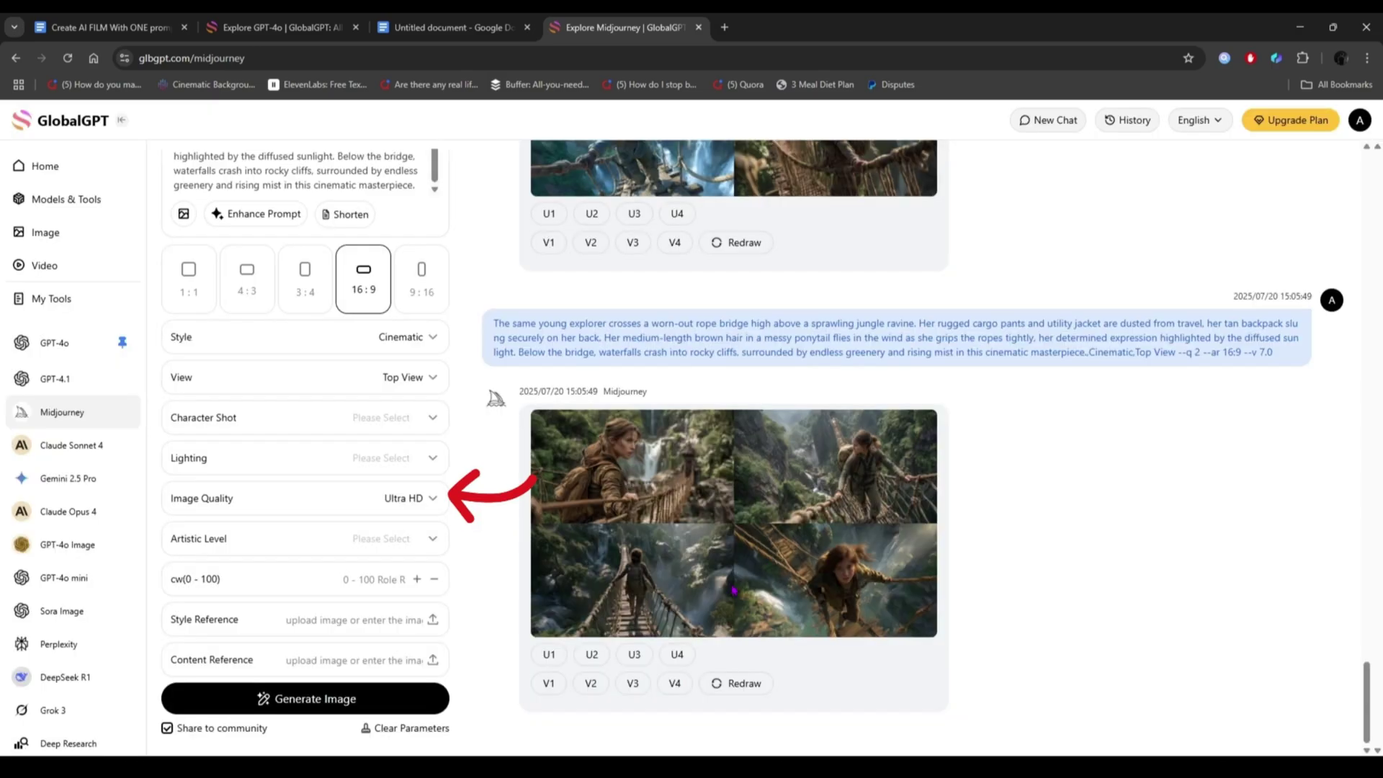
{"action": "left_click", "coordinate": [646, 655]}
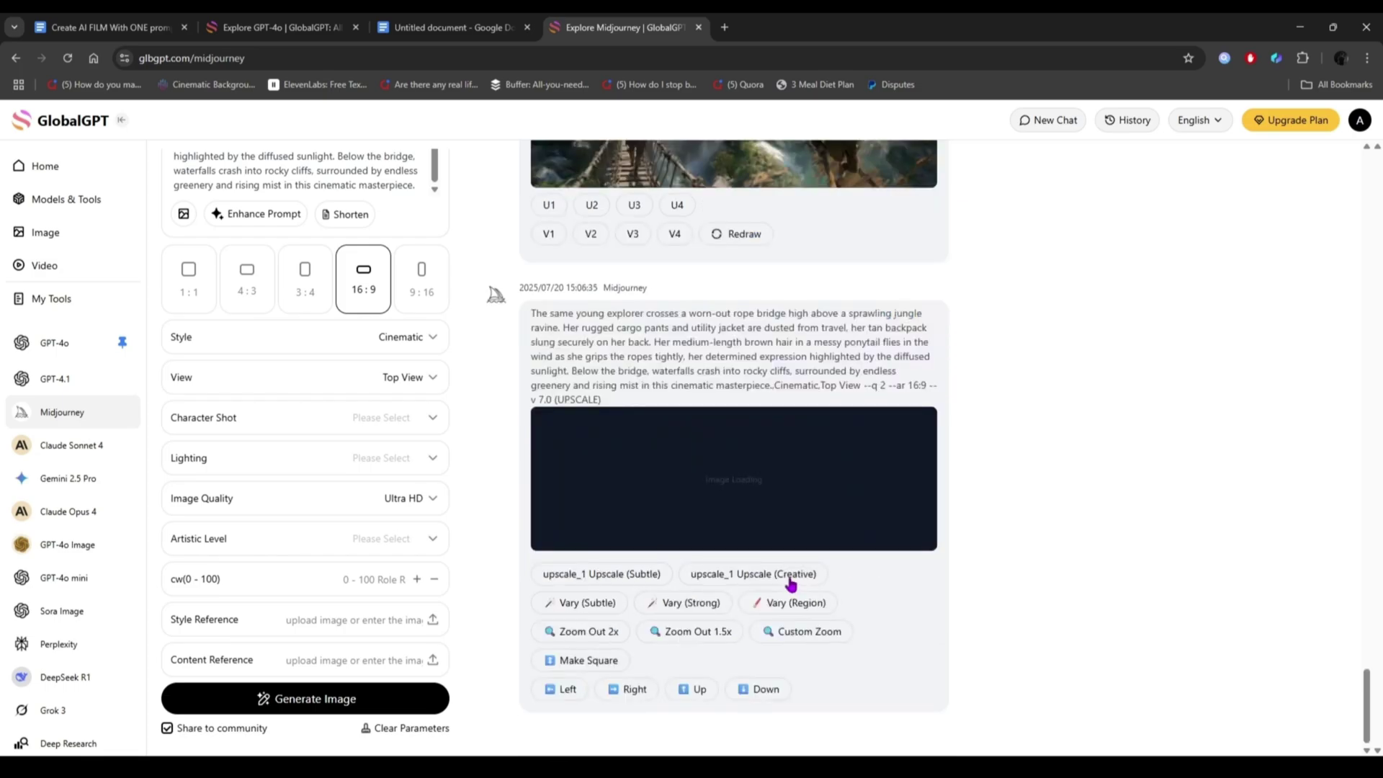
{"action": "left_click", "coordinate": [772, 553]}
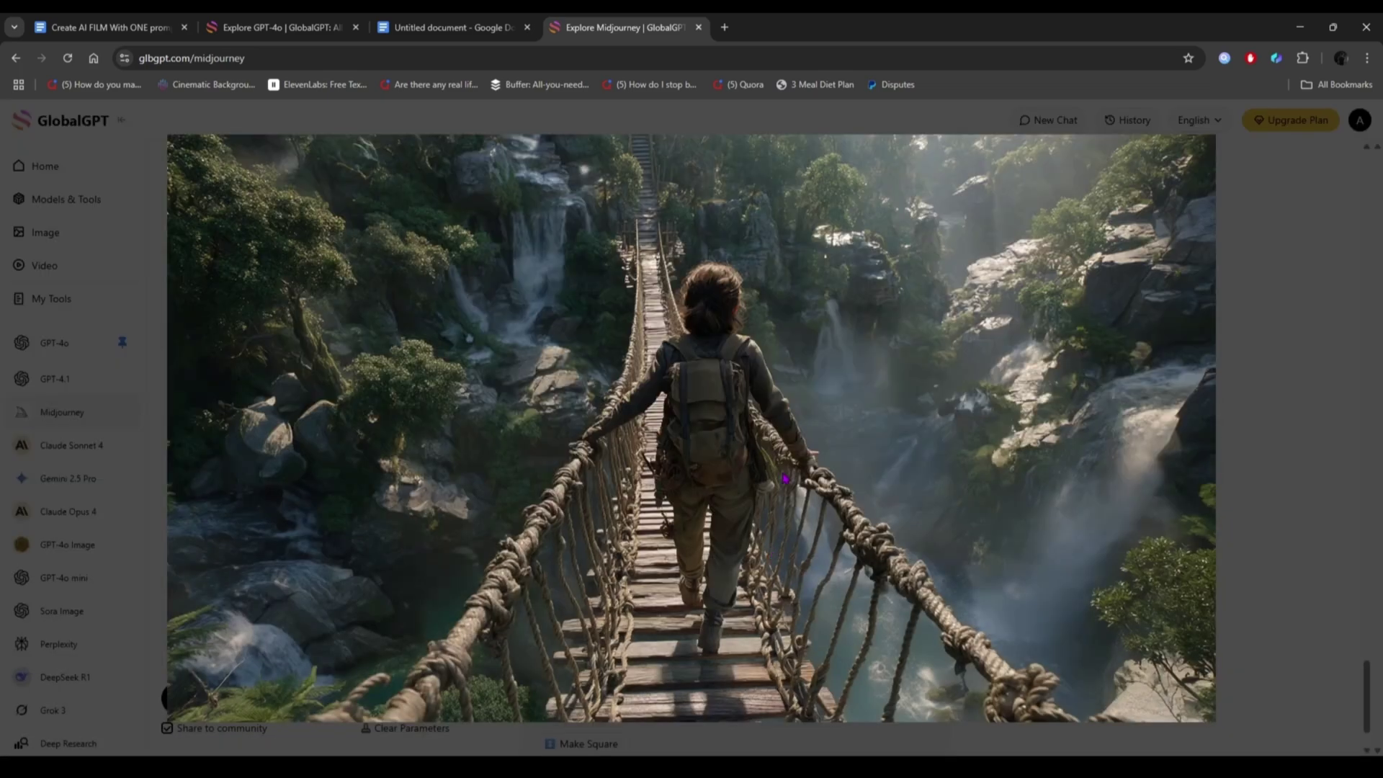
Step: Replace the Midjourney prompt with the section 3 swamp prompt from Google Docs
{"action": "left_click", "coordinate": [1259, 472]}
{"action": "left_click", "coordinate": [451, 28]}
{"action": "scroll", "coordinate": [463, 370], "scroll_direction": "down", "scroll_amount": 3}
{"action": "left_click", "coordinate": [461, 367]}
{"action": "left_click_drag", "start_coordinate": [461, 368], "coordinate": [730, 494]}
{"action": "right_click", "coordinate": [684, 403]}
{"action": "left_click", "coordinate": [703, 412]}
{"action": "left_click", "coordinate": [624, 27]}
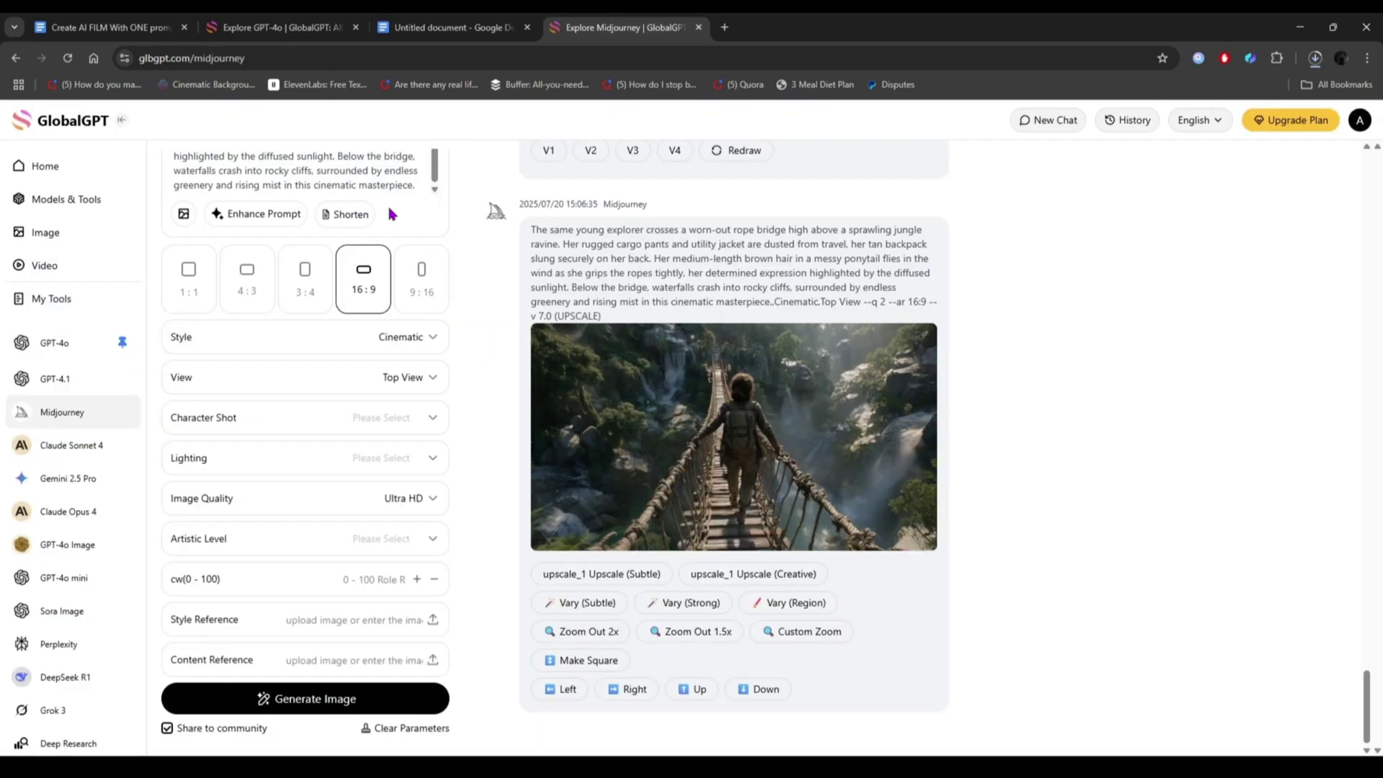
{"action": "scroll", "coordinate": [296, 256], "scroll_direction": "up", "scroll_amount": 2}
{"action": "scroll", "coordinate": [296, 255], "scroll_direction": "down", "scroll_amount": 2}
{"action": "left_click_drag", "start_coordinate": [417, 299], "coordinate": [189, 228]}
{"action": "key", "text": "ctrl+v"}
Step: Set the image view option to Wide View
{"action": "scroll", "coordinate": [272, 263], "scroll_direction": "up", "scroll_amount": 3}
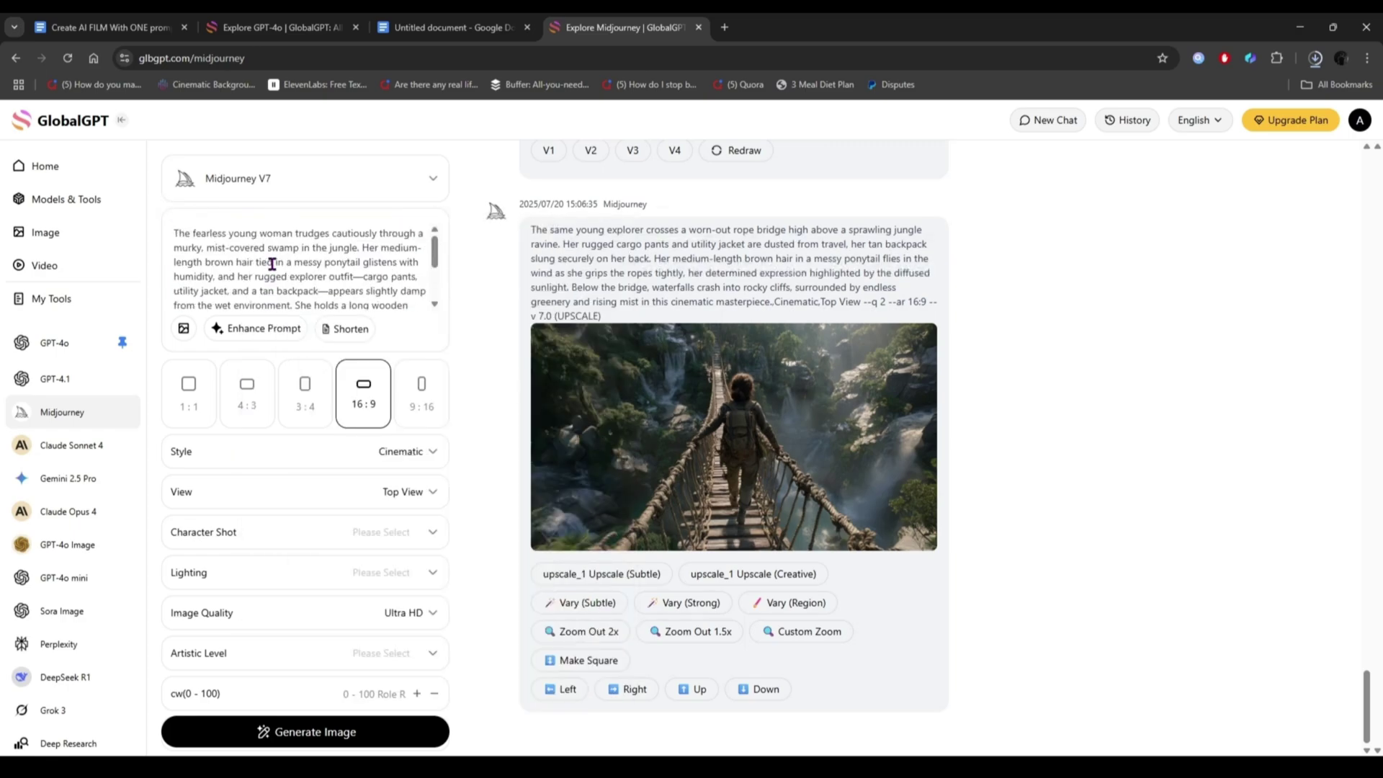
{"action": "scroll", "coordinate": [319, 432], "scroll_direction": "down", "scroll_amount": 1}
{"action": "left_click", "coordinate": [401, 421]}
{"action": "scroll", "coordinate": [399, 481], "scroll_direction": "up", "scroll_amount": 1}
{"action": "left_click", "coordinate": [377, 445]}
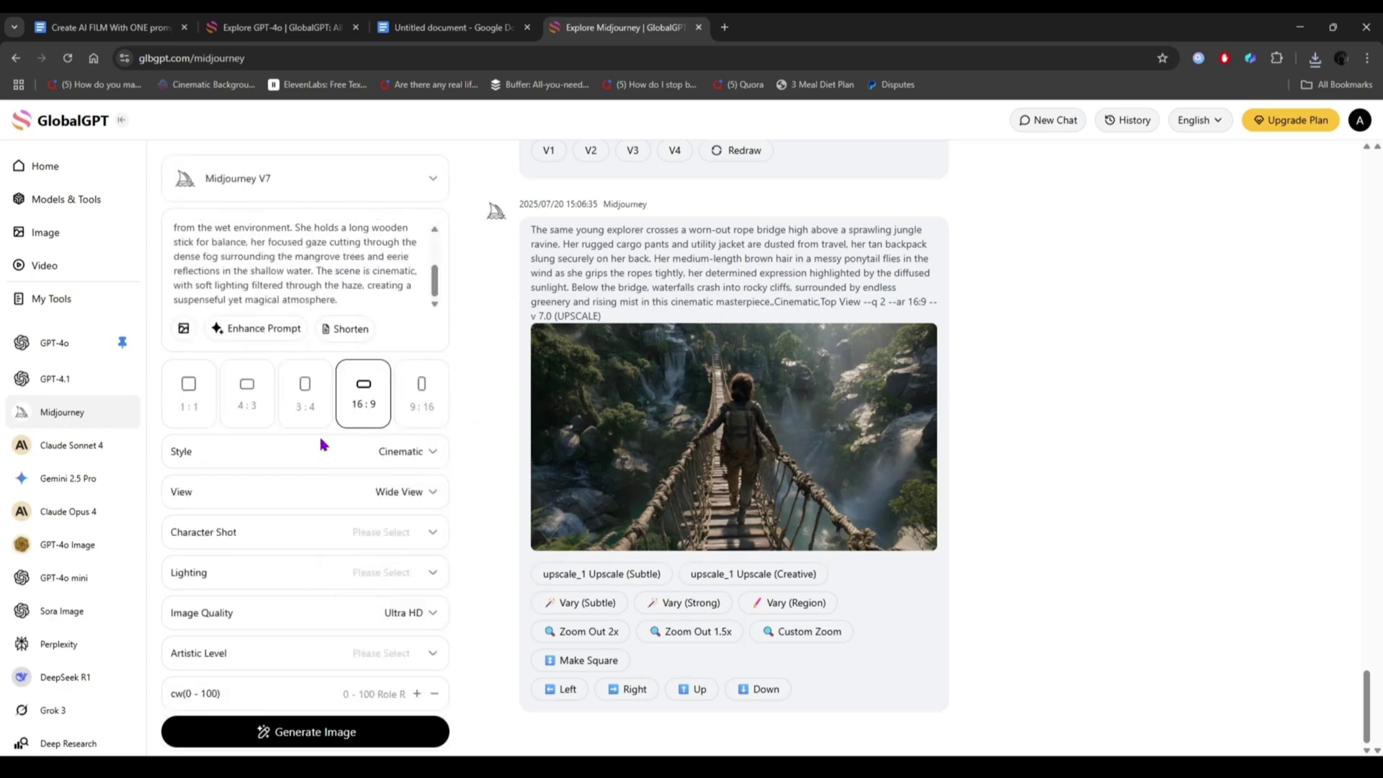
{"action": "scroll", "coordinate": [319, 476], "scroll_direction": "down", "scroll_amount": 1}
Step: Upload the first Downloads image as style reference and generate the swamp images
{"action": "left_click_drag", "start_coordinate": [171, 624], "coordinate": [219, 622]}
{"action": "left_click", "coordinate": [432, 620]}
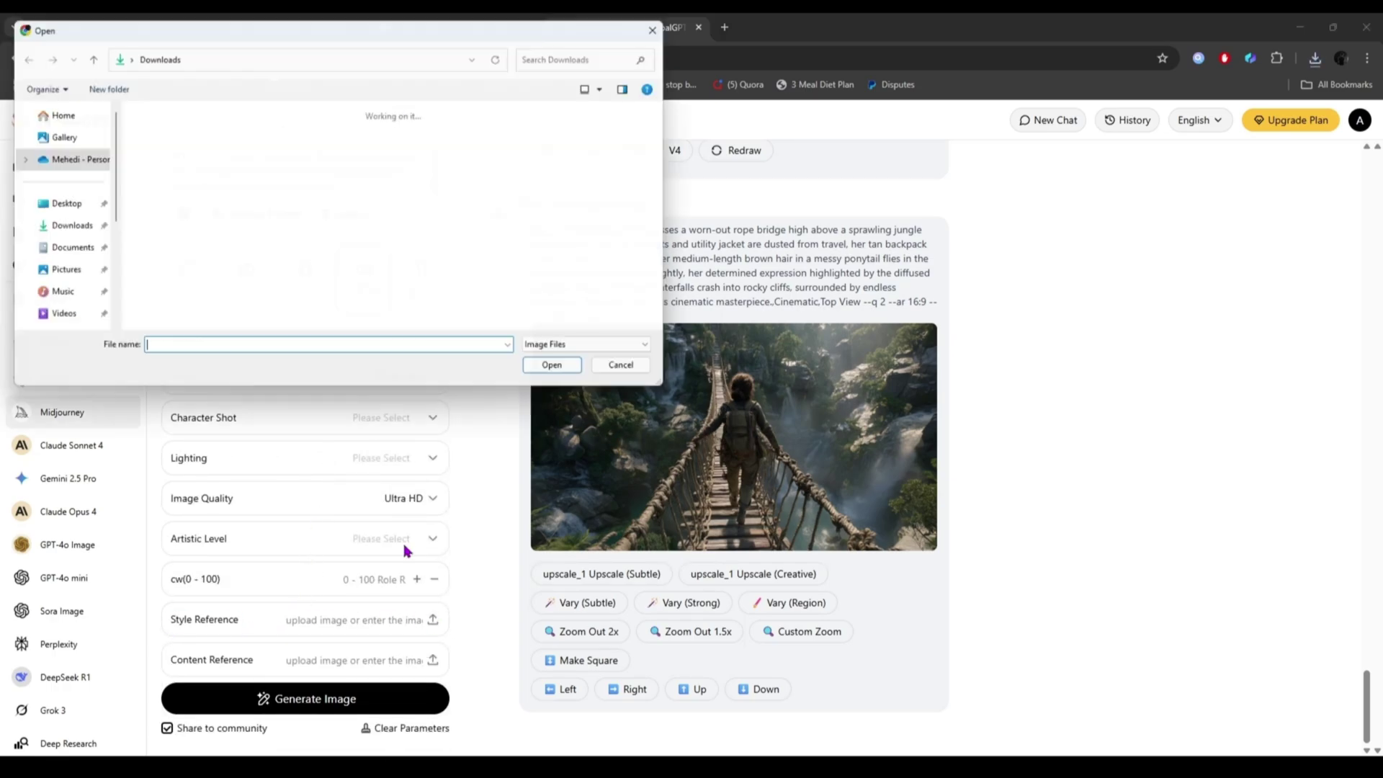
{"action": "left_click", "coordinate": [168, 173]}
{"action": "left_click", "coordinate": [563, 377]}
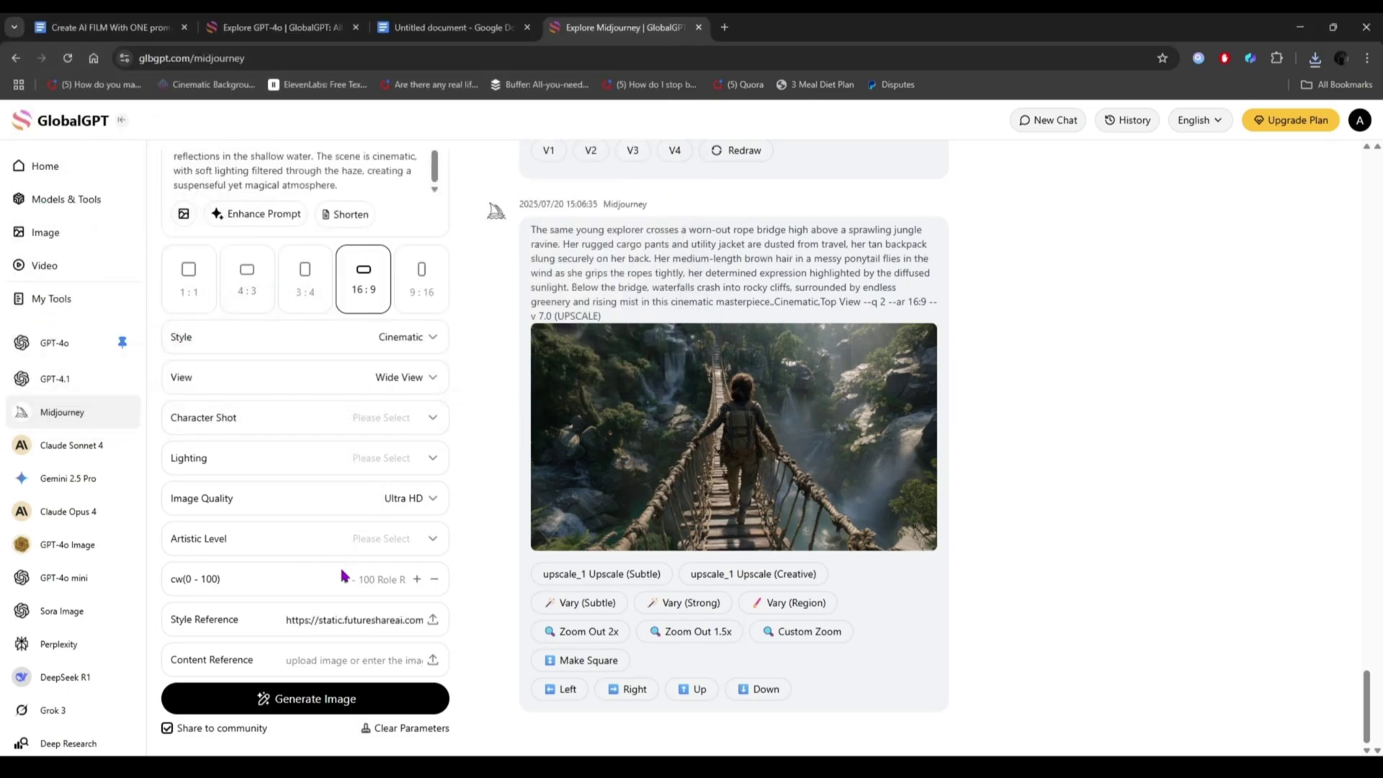
{"action": "scroll", "coordinate": [347, 580], "scroll_direction": "up", "scroll_amount": 2}
{"action": "scroll", "coordinate": [349, 584], "scroll_direction": "down", "scroll_amount": 2}
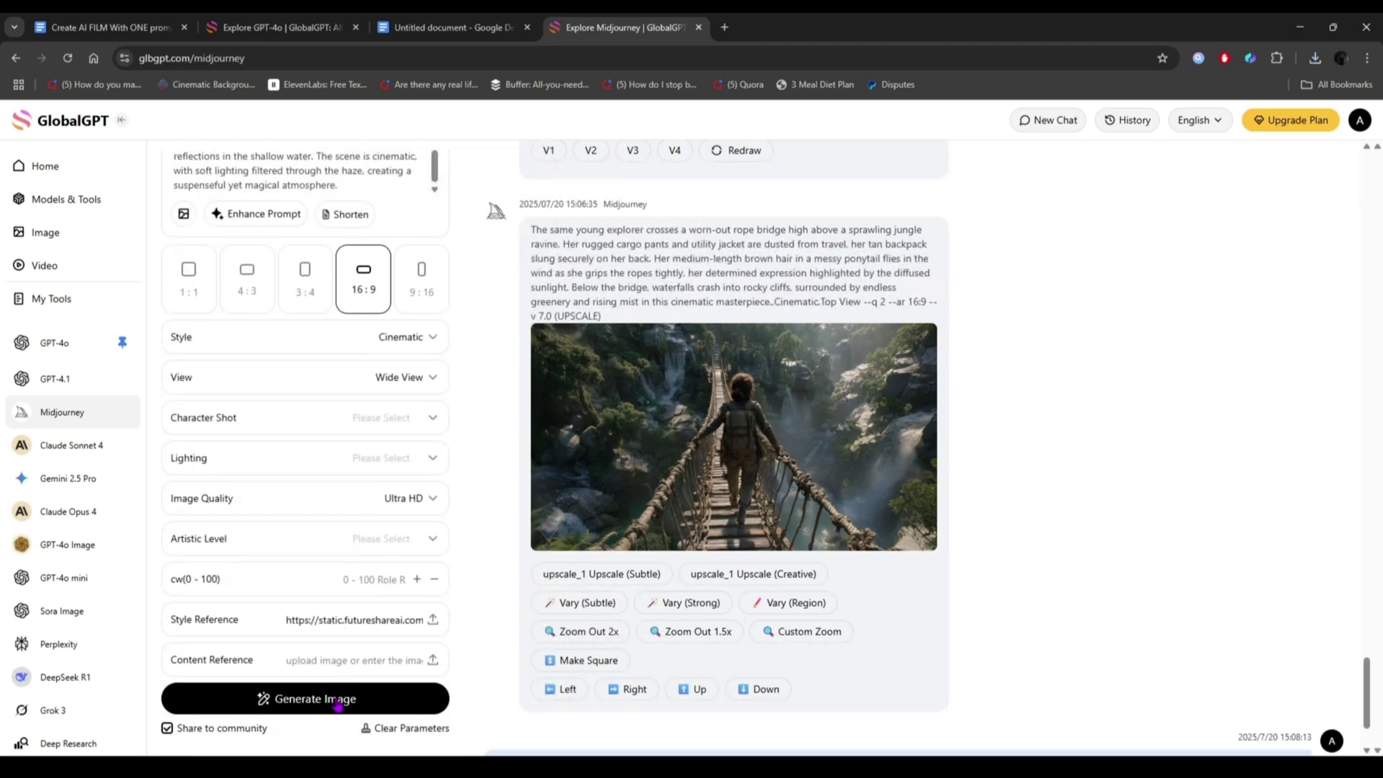
{"action": "left_click", "coordinate": [338, 705]}
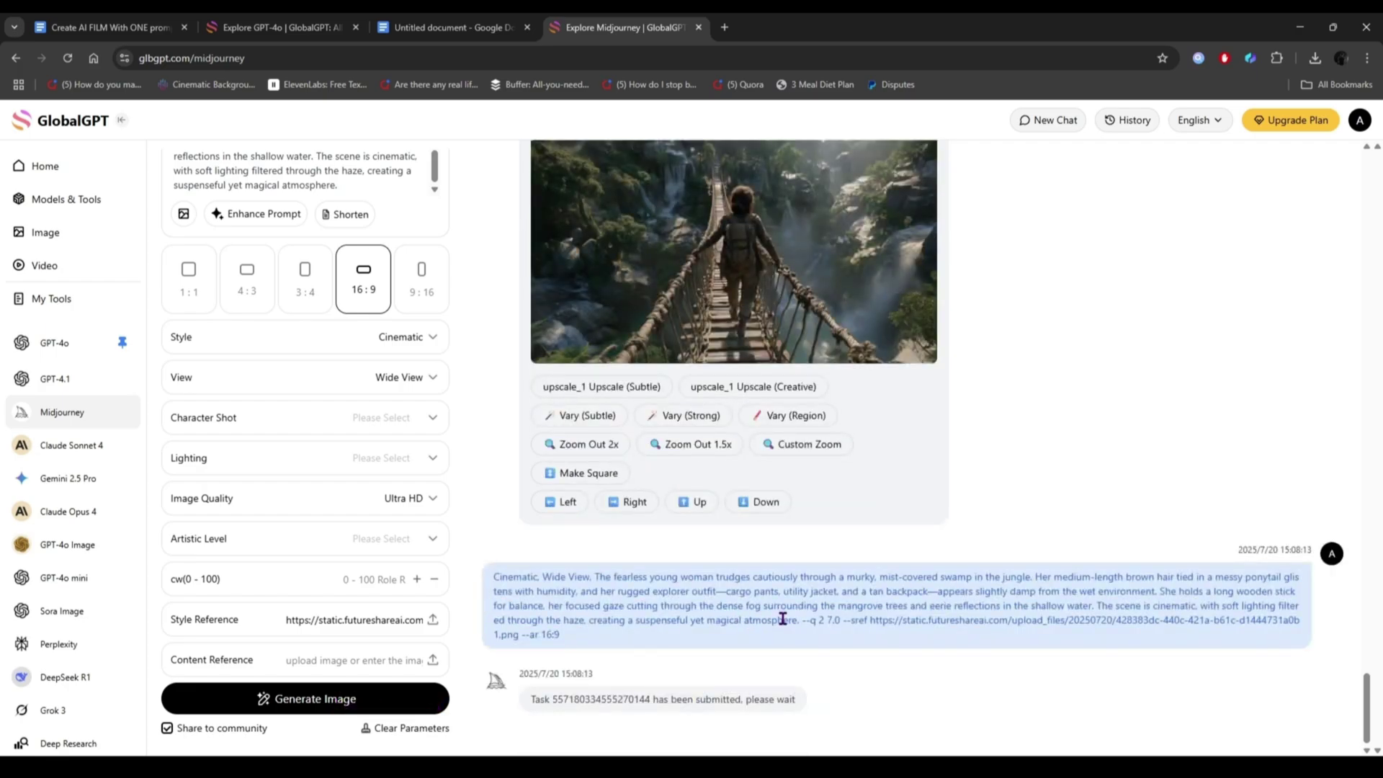
Step: Review the swamp grid and upscale its second image
{"action": "left_click", "coordinate": [737, 533]}
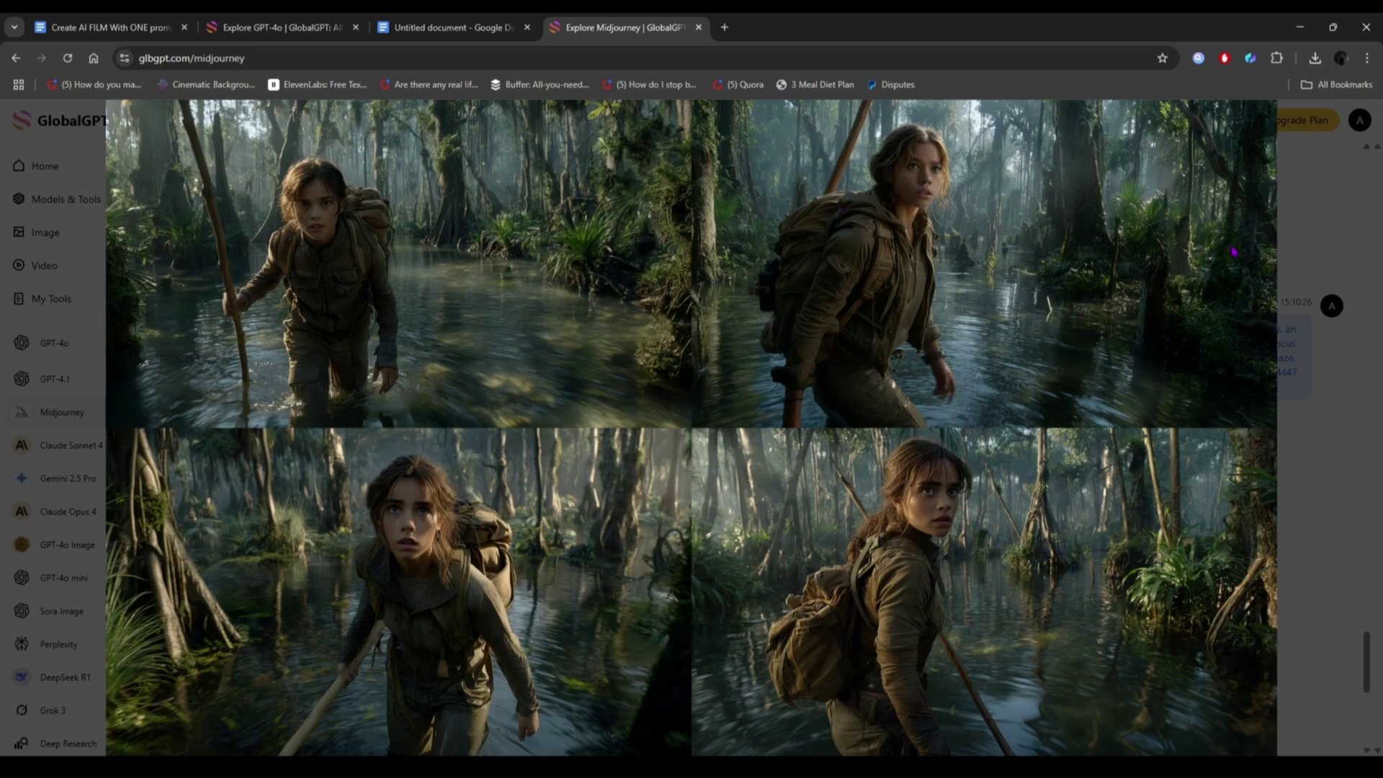
{"action": "left_click", "coordinate": [1193, 274]}
{"action": "left_click", "coordinate": [595, 693]}
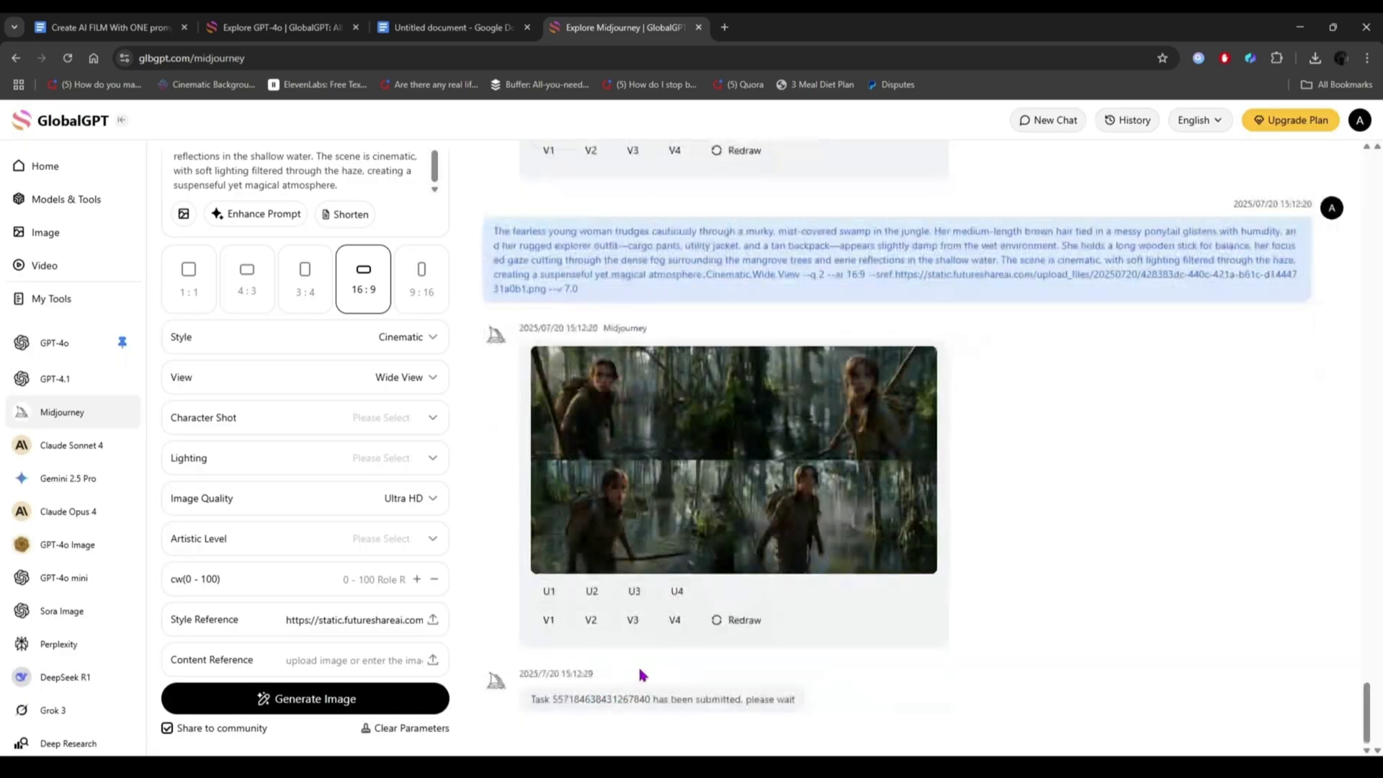
{"action": "left_click", "coordinate": [792, 517]}
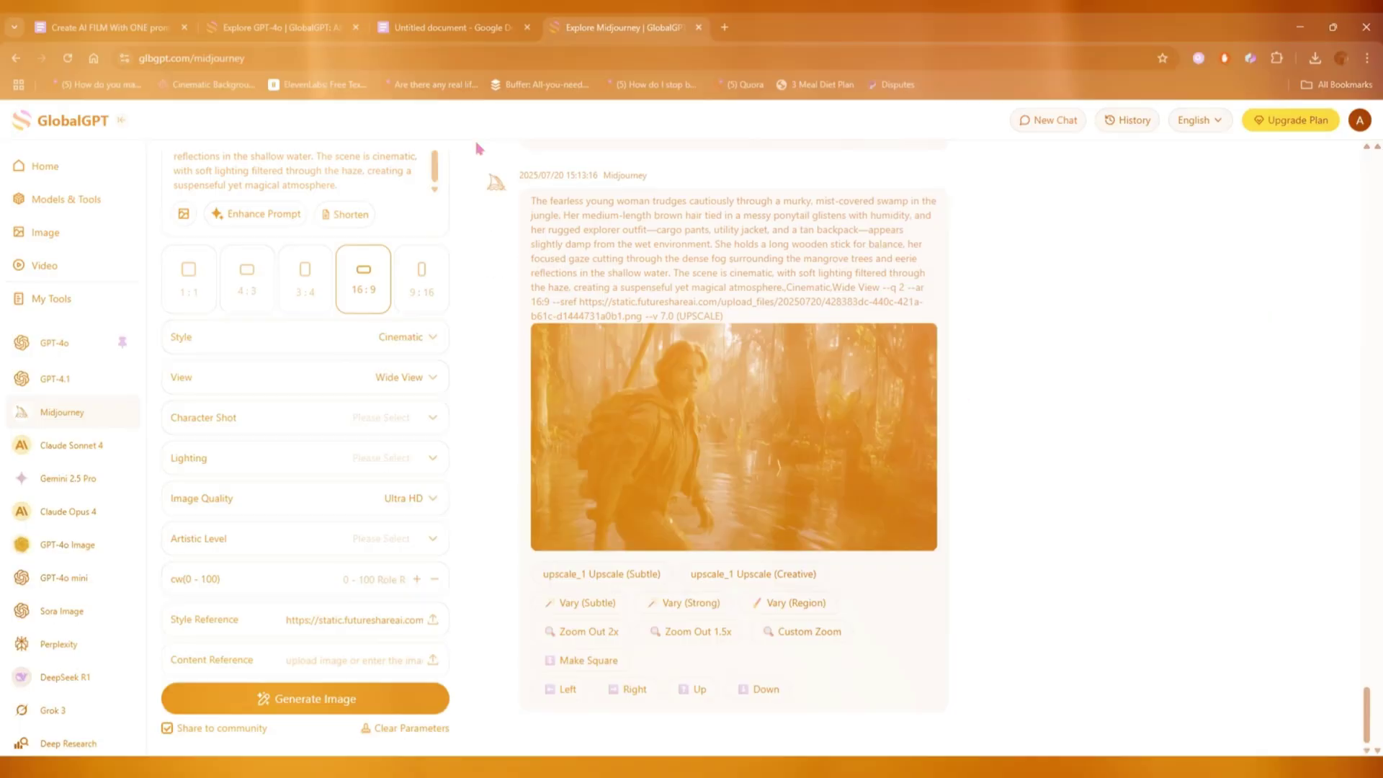
Step: Generate a Bird's Eye View image grid, reviewing the cliff and waterfall grids
{"action": "left_click", "coordinate": [739, 510]}
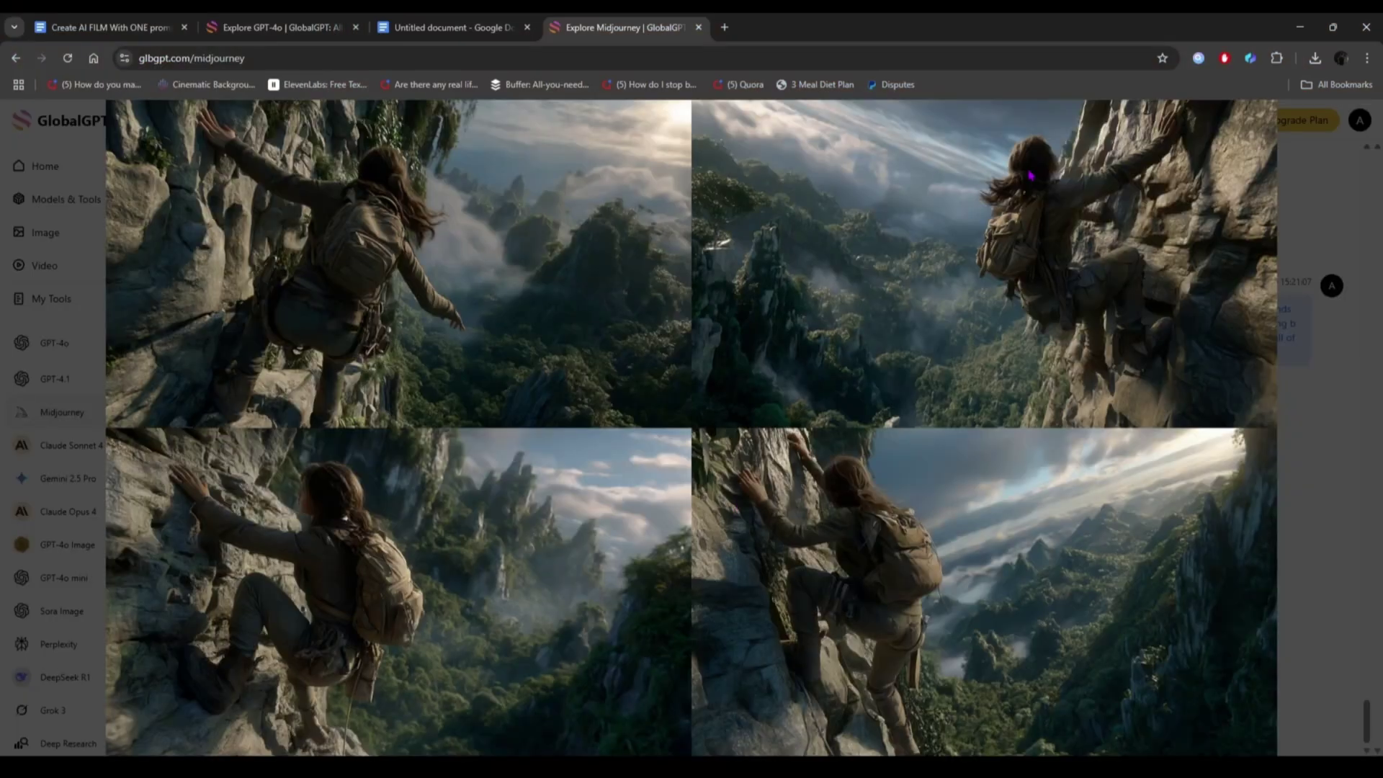
{"action": "left_click", "coordinate": [900, 641]}
{"action": "left_click", "coordinate": [403, 377]}
{"action": "left_click", "coordinate": [419, 424]}
{"action": "left_click", "coordinate": [336, 698]}
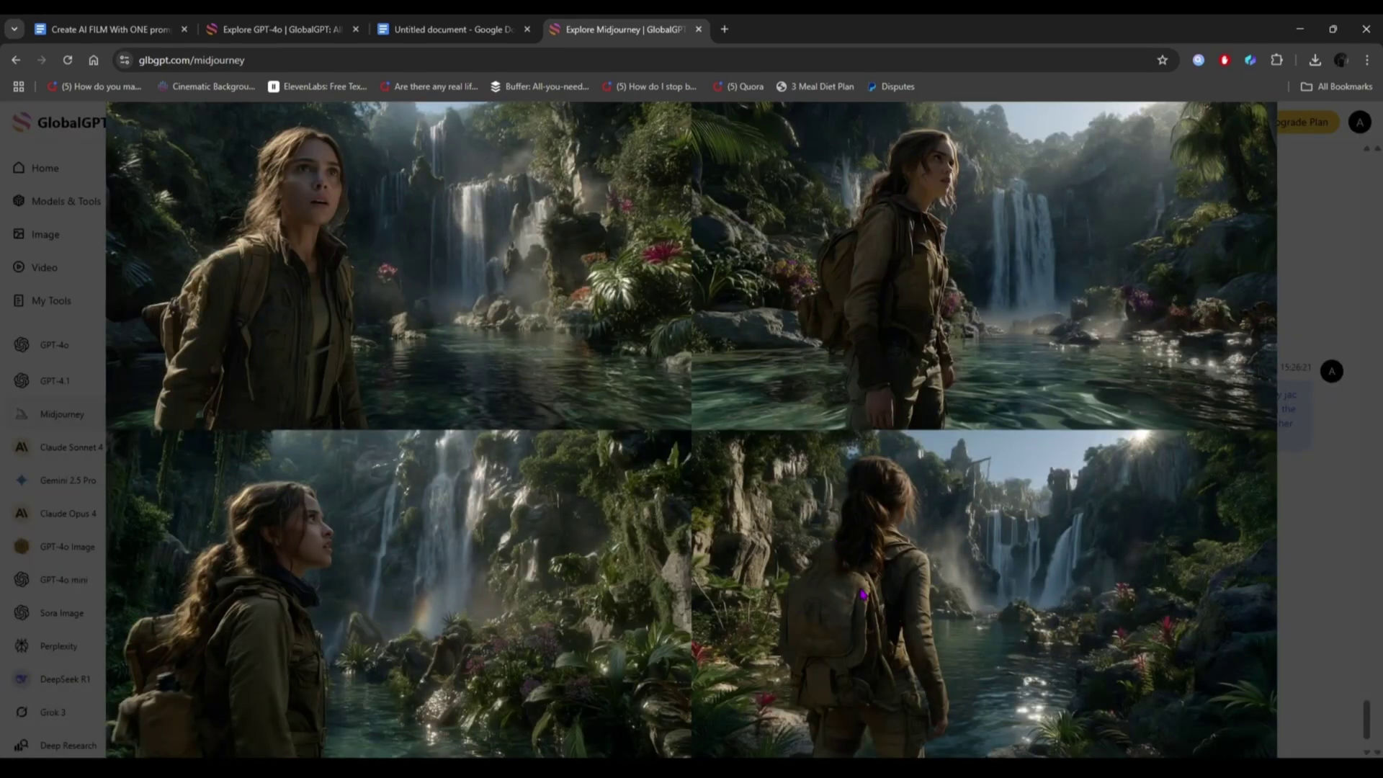
{"action": "left_click", "coordinate": [862, 595]}
{"action": "left_click", "coordinate": [812, 561]}
{"action": "left_click", "coordinate": [1366, 292]}
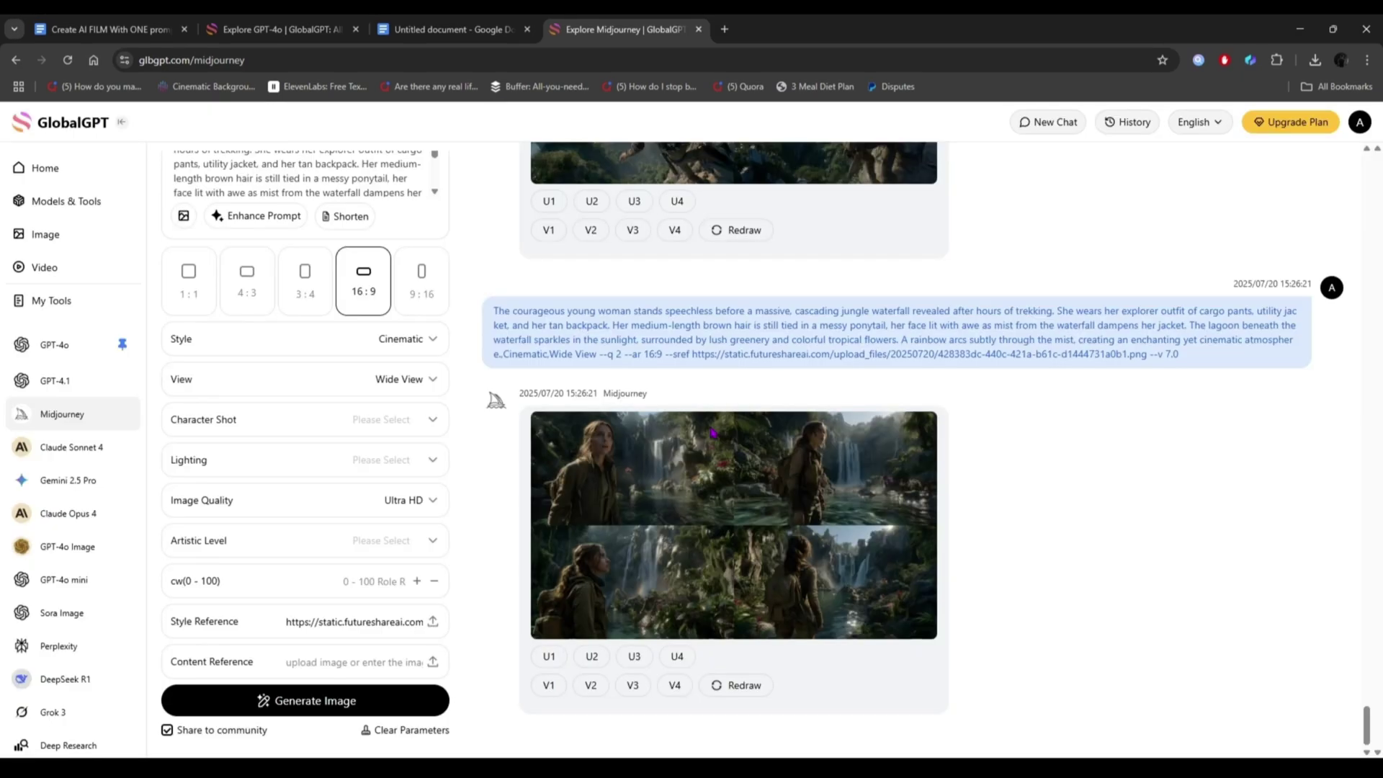
Step: Generate images from the section 7 prompt and review the plane-wreckage grid
{"action": "left_click", "coordinate": [452, 29]}
{"action": "scroll", "coordinate": [559, 451], "scroll_direction": "down", "scroll_amount": 3}
{"action": "left_click_drag", "start_coordinate": [457, 329], "coordinate": [570, 456]}
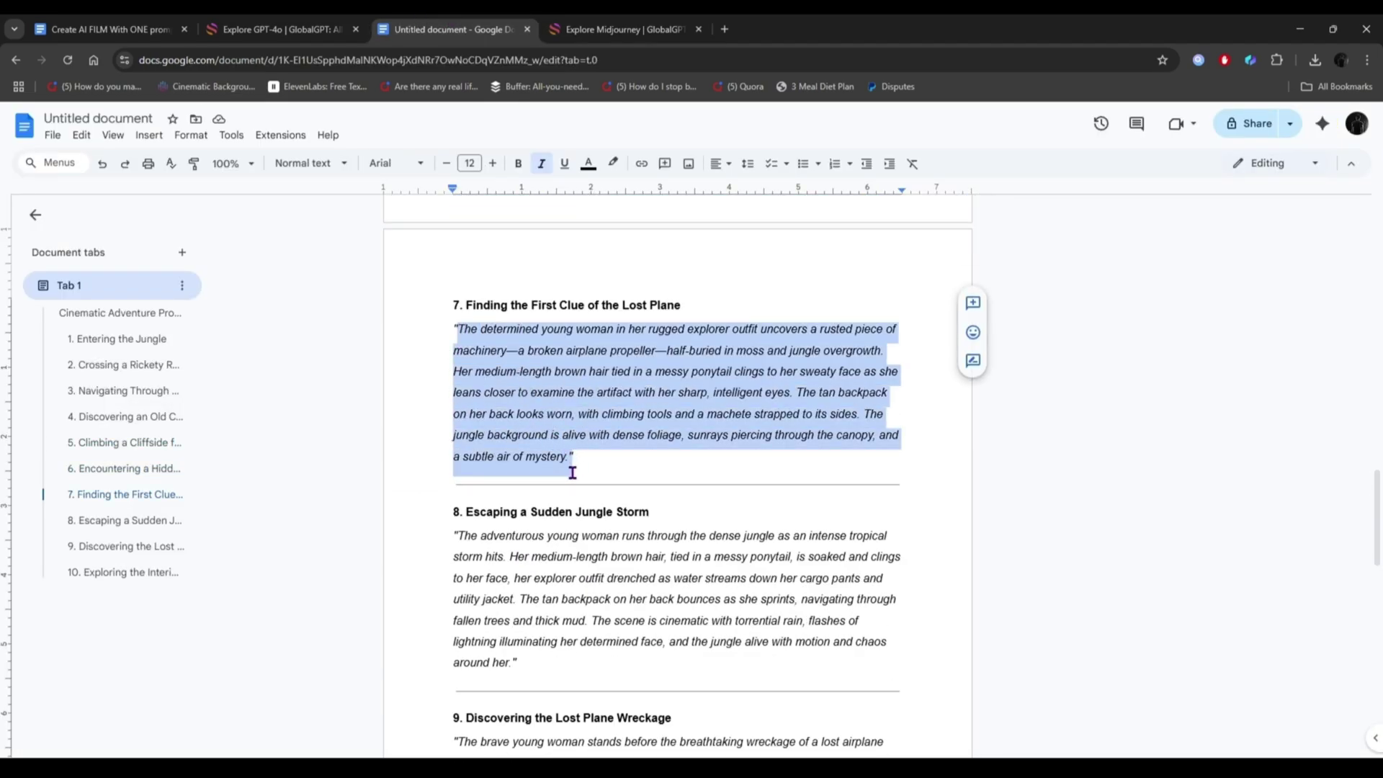
{"action": "right_click", "coordinate": [611, 372]}
{"action": "left_click", "coordinate": [654, 408]}
{"action": "left_click", "coordinate": [624, 29]}
{"action": "left_click", "coordinate": [348, 294]}
{"action": "key", "text": "ctrl+a"}
{"action": "key", "text": "ctrl+v"}
{"action": "scroll", "coordinate": [350, 286], "scroll_direction": "down", "scroll_amount": 1}
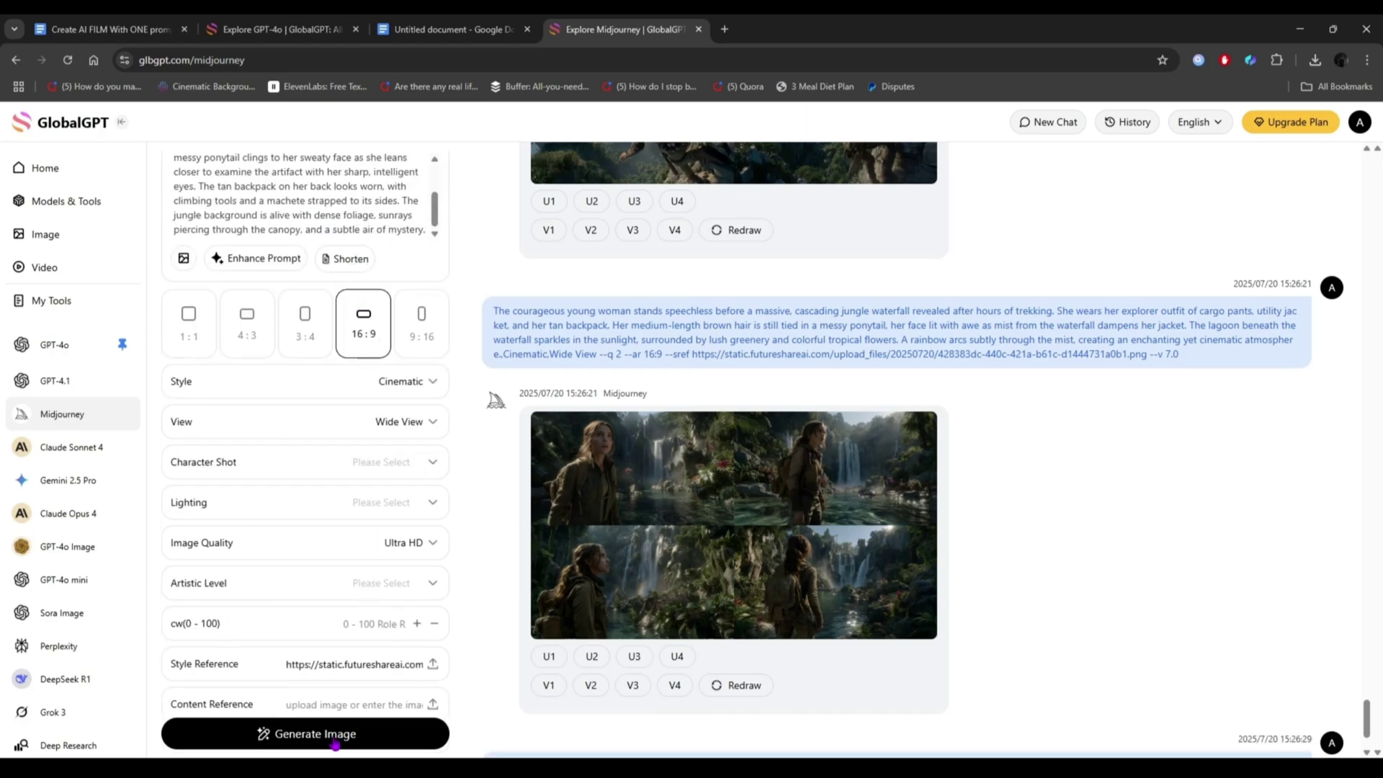
{"action": "left_click", "coordinate": [339, 733]}
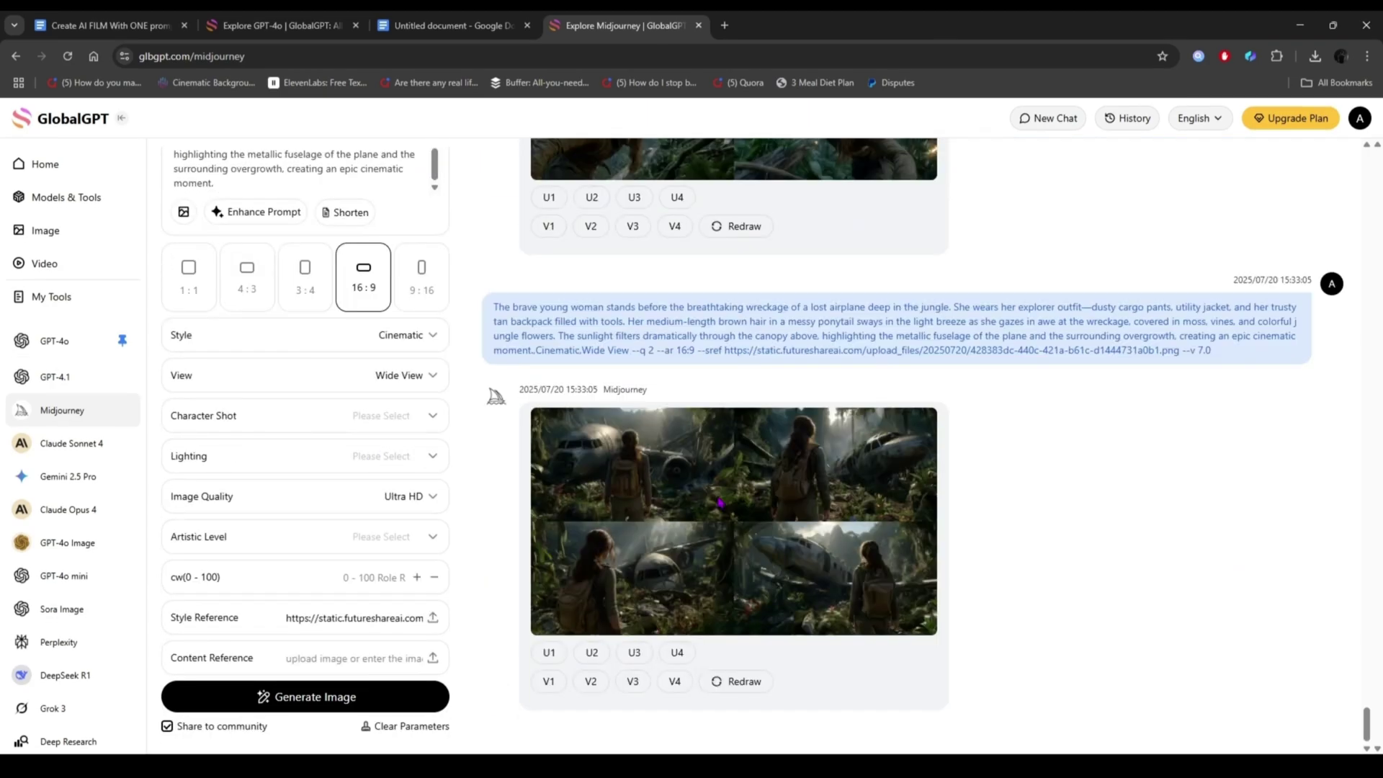
{"action": "left_click", "coordinate": [687, 522]}
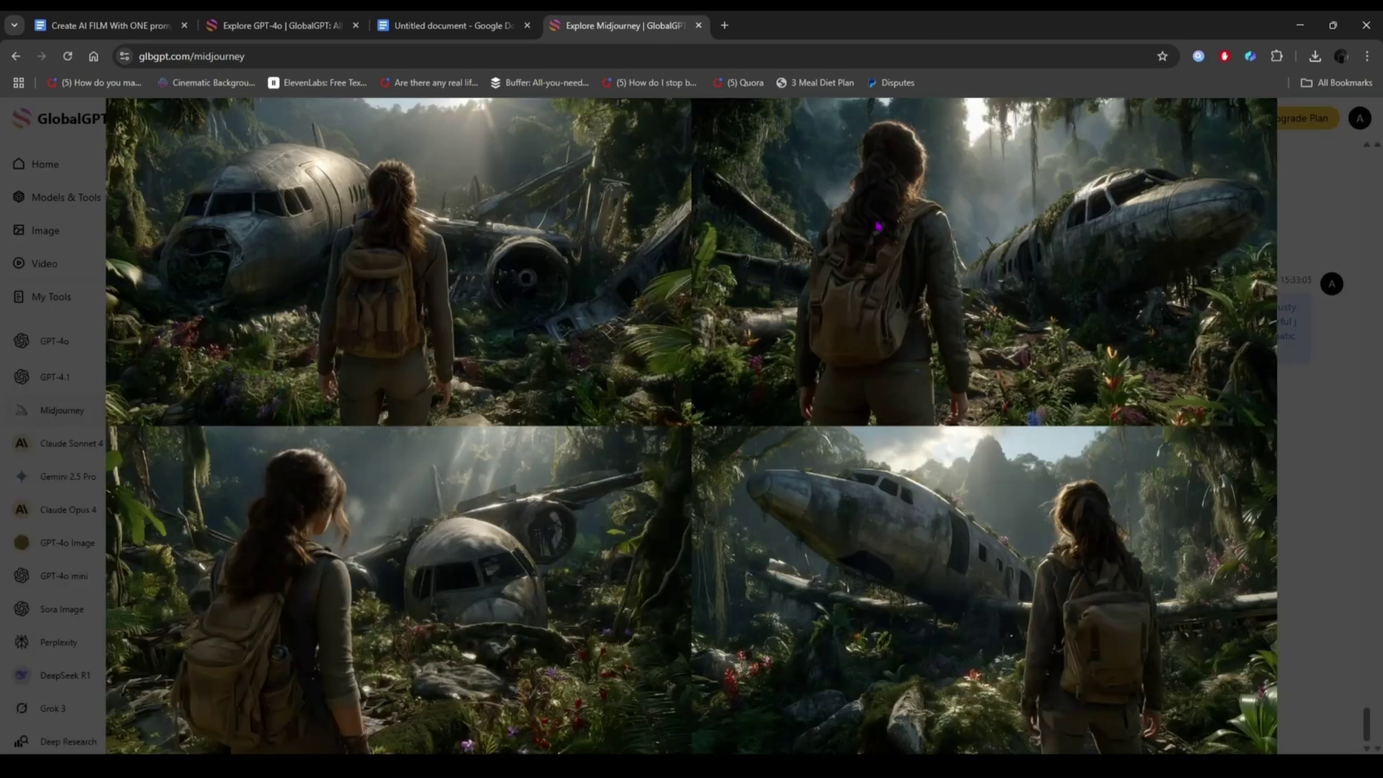
{"action": "left_click", "coordinate": [1326, 371]}
Step: Copy the interior-of-the-plane scene description from Google Docs
{"action": "left_click", "coordinate": [453, 25]}
{"action": "scroll", "coordinate": [461, 371], "scroll_direction": "down", "scroll_amount": 4}
{"action": "left_click_drag", "start_coordinate": [460, 371], "coordinate": [788, 494]}
{"action": "right_click", "coordinate": [728, 476]}
{"action": "left_click", "coordinate": [762, 411]}
{"action": "left_click", "coordinate": [617, 25]}
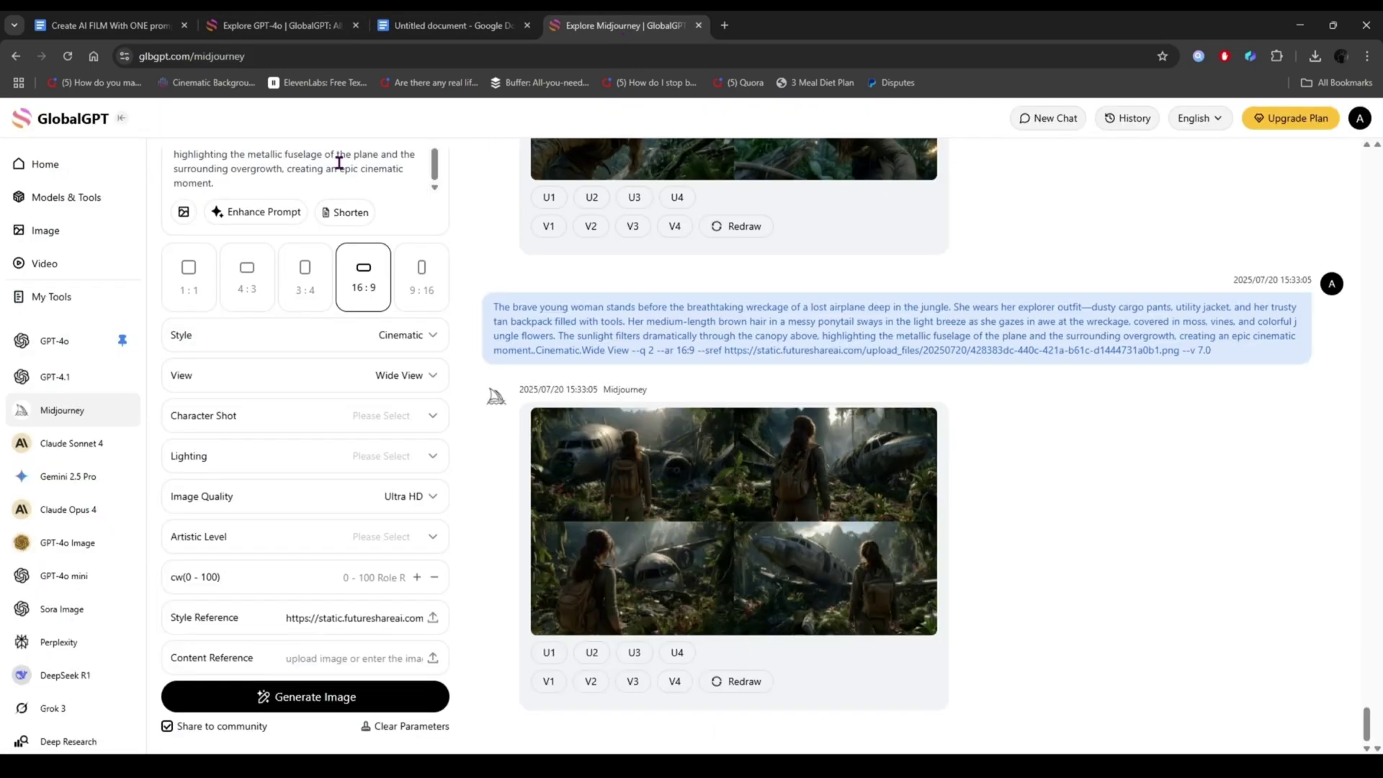
Step: Enlarge the latest image grid and the upscaled thunderstorm image to review them
{"action": "left_click", "coordinate": [693, 429]}
{"action": "left_click", "coordinate": [1311, 278]}
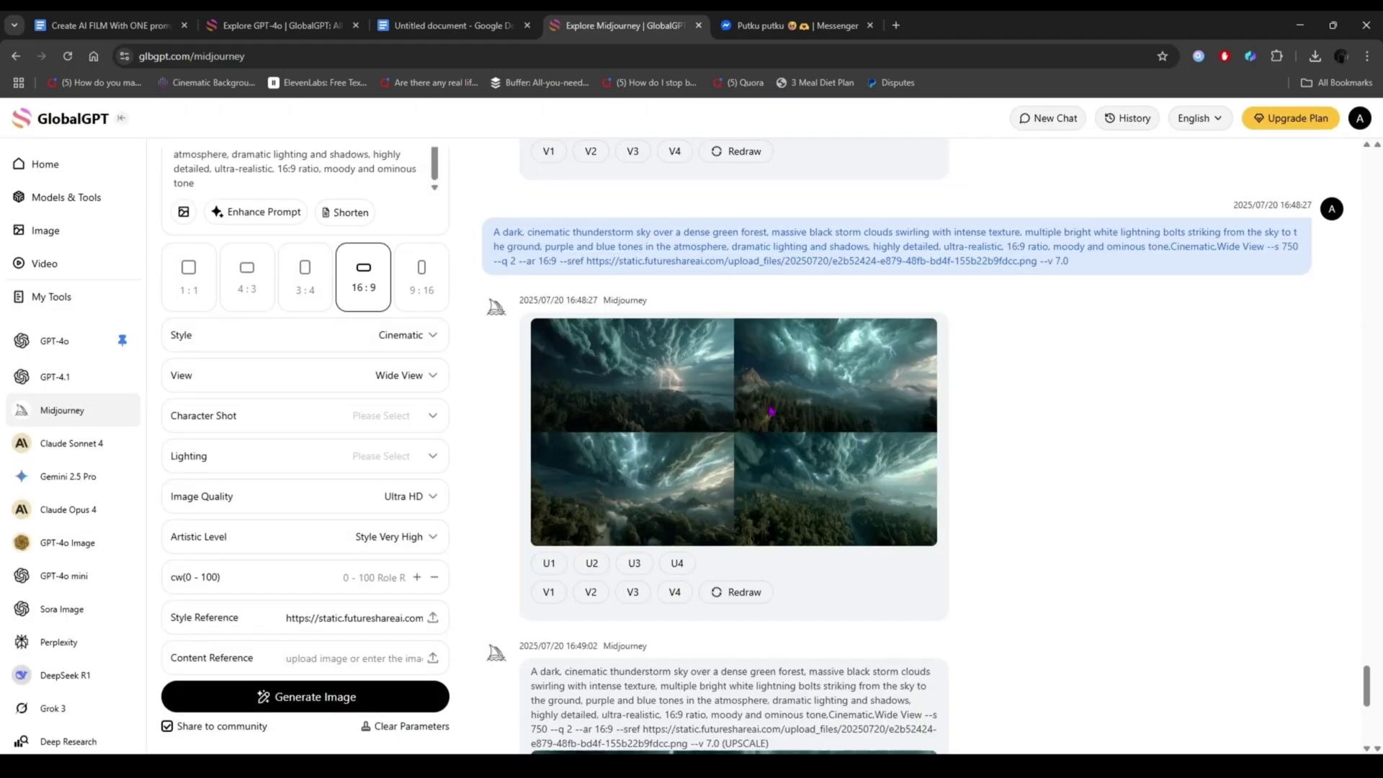
{"action": "scroll", "coordinate": [666, 464], "scroll_direction": "down", "scroll_amount": 5}
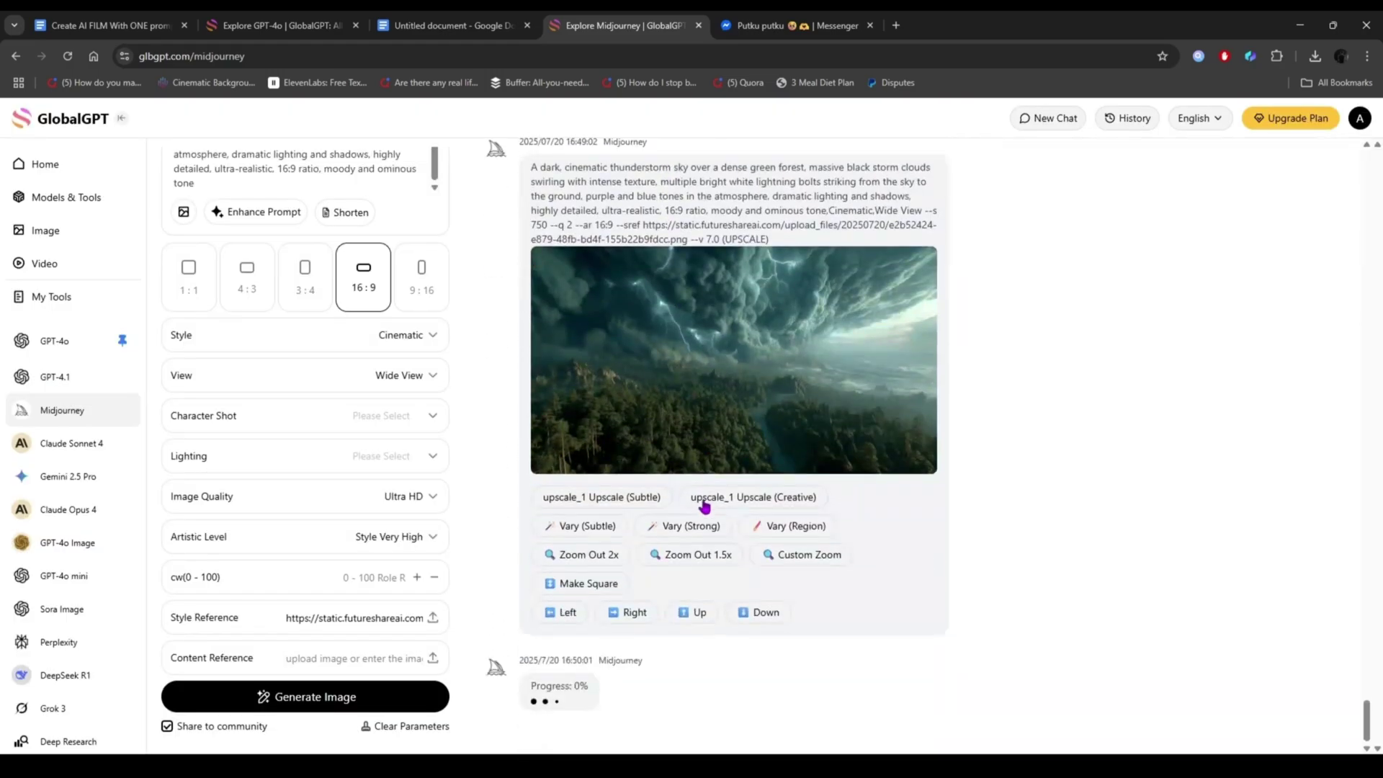
{"action": "left_click", "coordinate": [727, 417]}
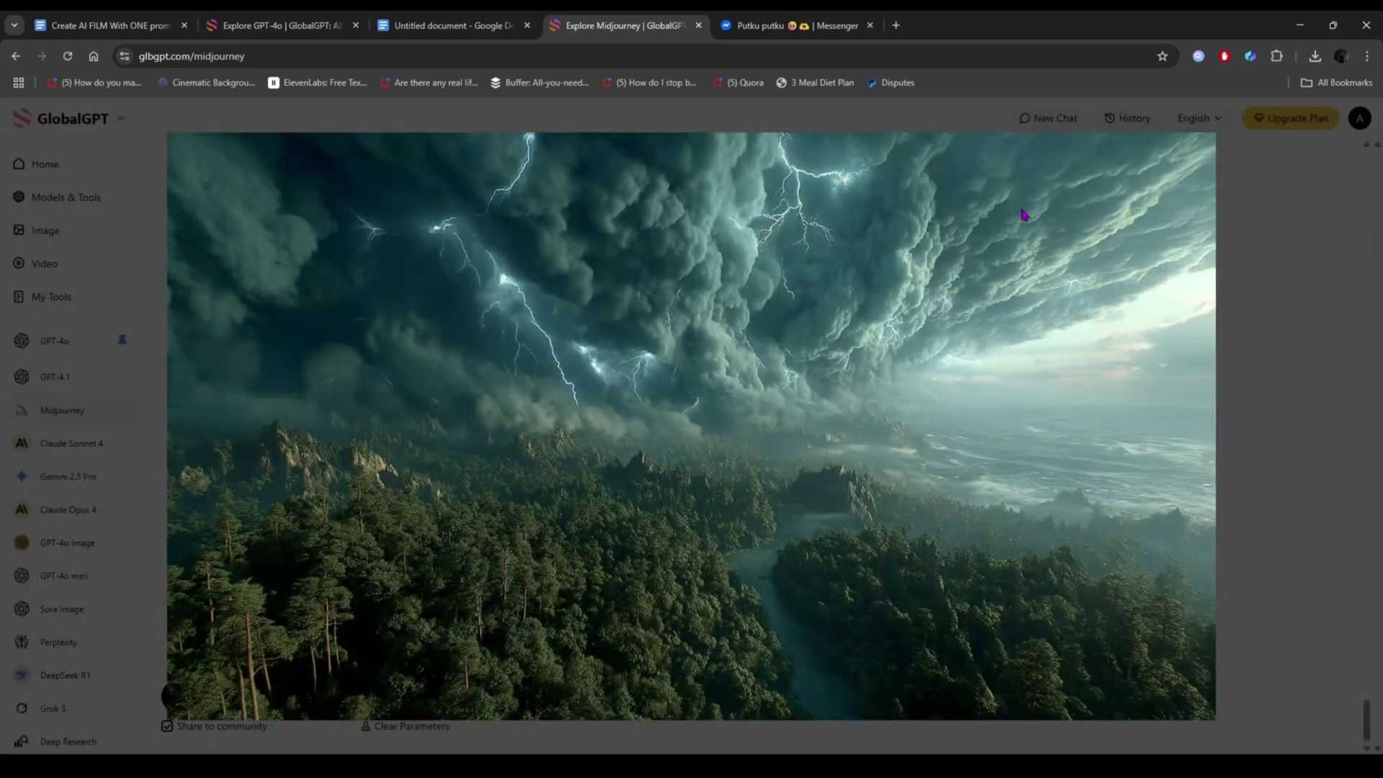
{"action": "left_click", "coordinate": [1268, 368]}
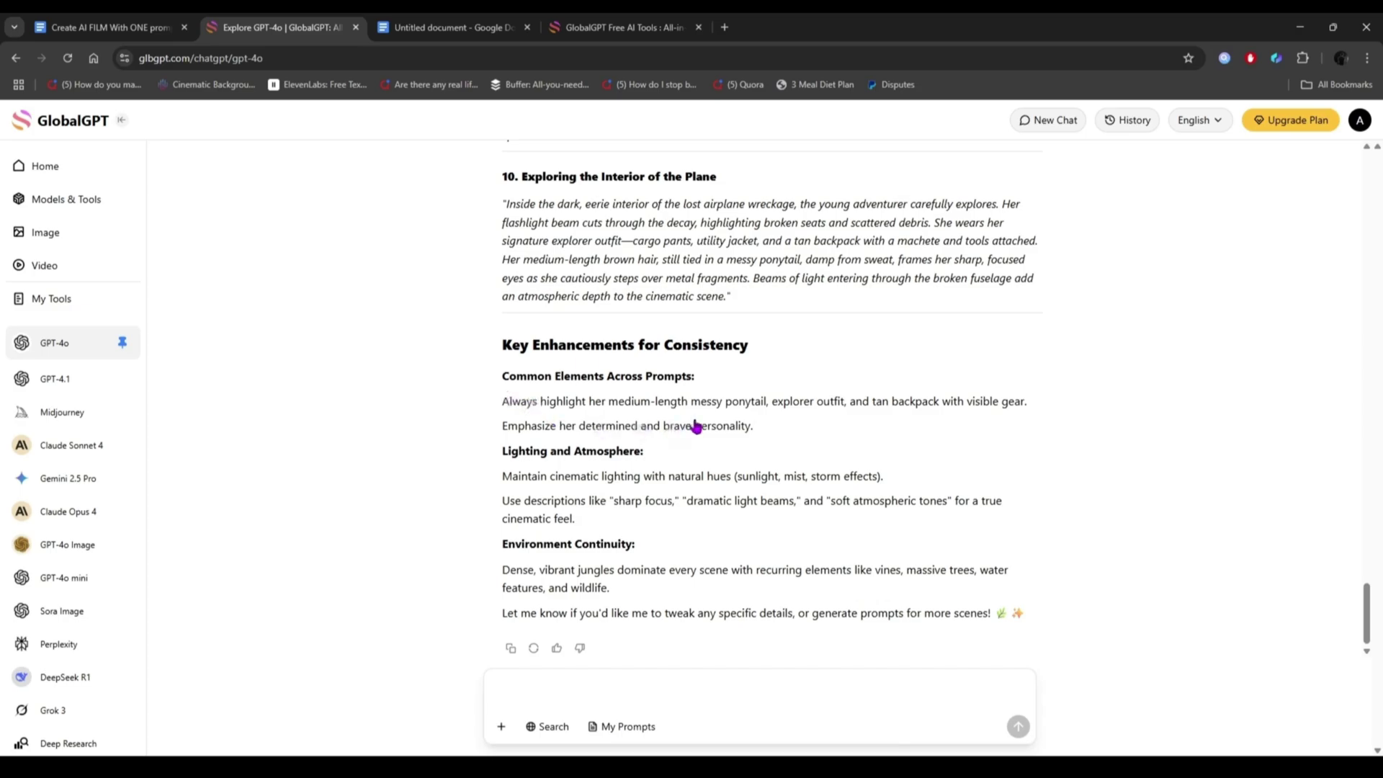
Step: Ask GPT-4o for cinematic image-to-video motion prompts with camera direction for every scene image
{"action": "scroll", "coordinate": [696, 426], "scroll_direction": "up", "scroll_amount": 20}
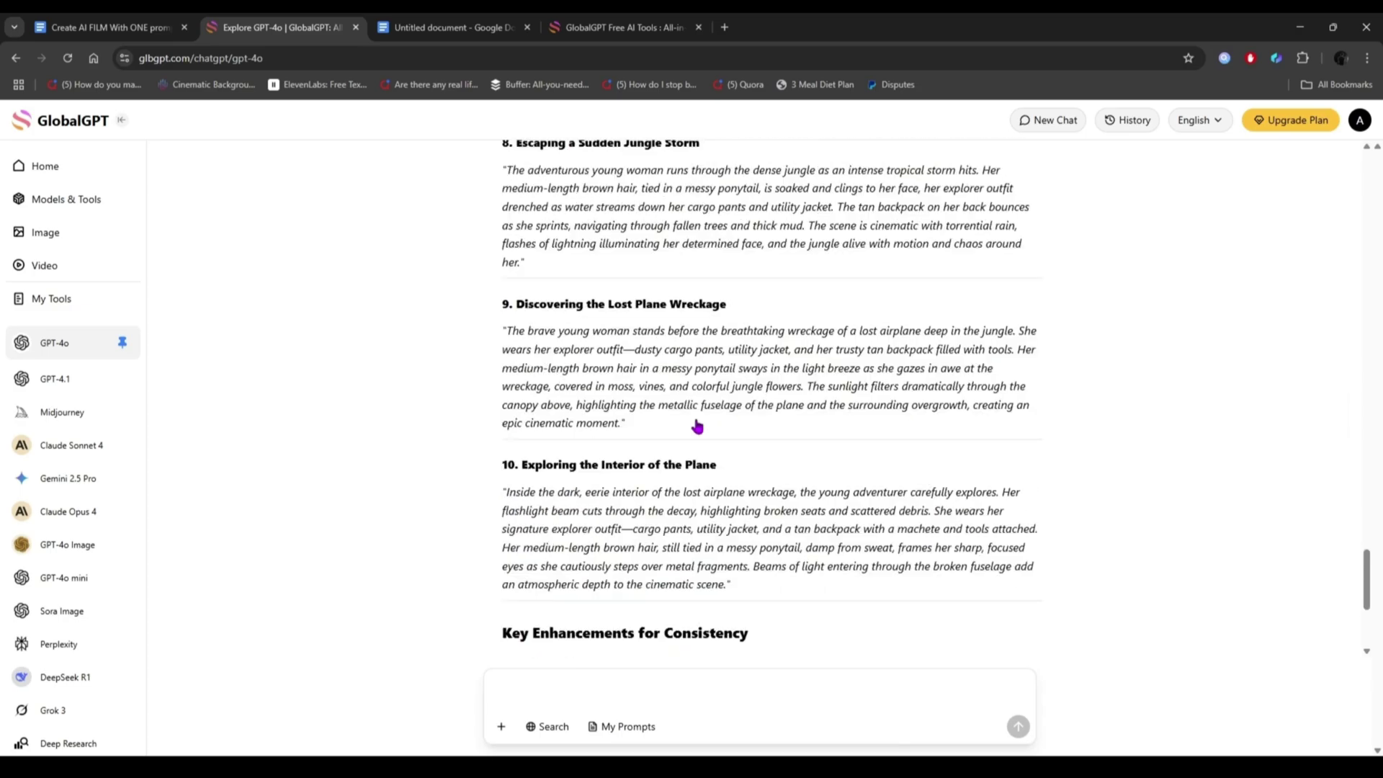
{"action": "scroll", "coordinate": [696, 426], "scroll_direction": "down", "scroll_amount": 20}
{"action": "scroll", "coordinate": [680, 497], "scroll_direction": "up", "scroll_amount": 15}
{"action": "scroll", "coordinate": [673, 518], "scroll_direction": "down", "scroll_amount": 10}
{"action": "scroll", "coordinate": [691, 529], "scroll_direction": "down", "scroll_amount": 6}
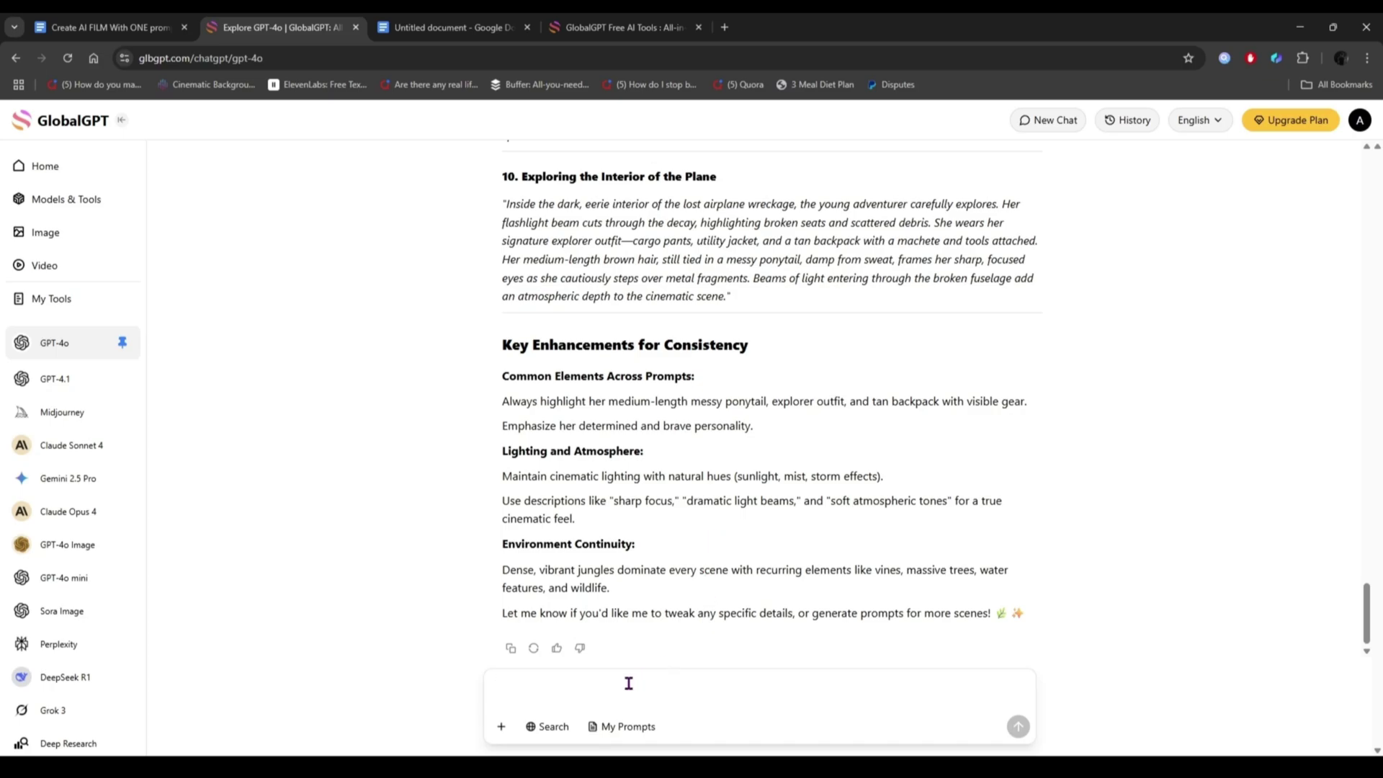
{"action": "type", "text": "Now"}
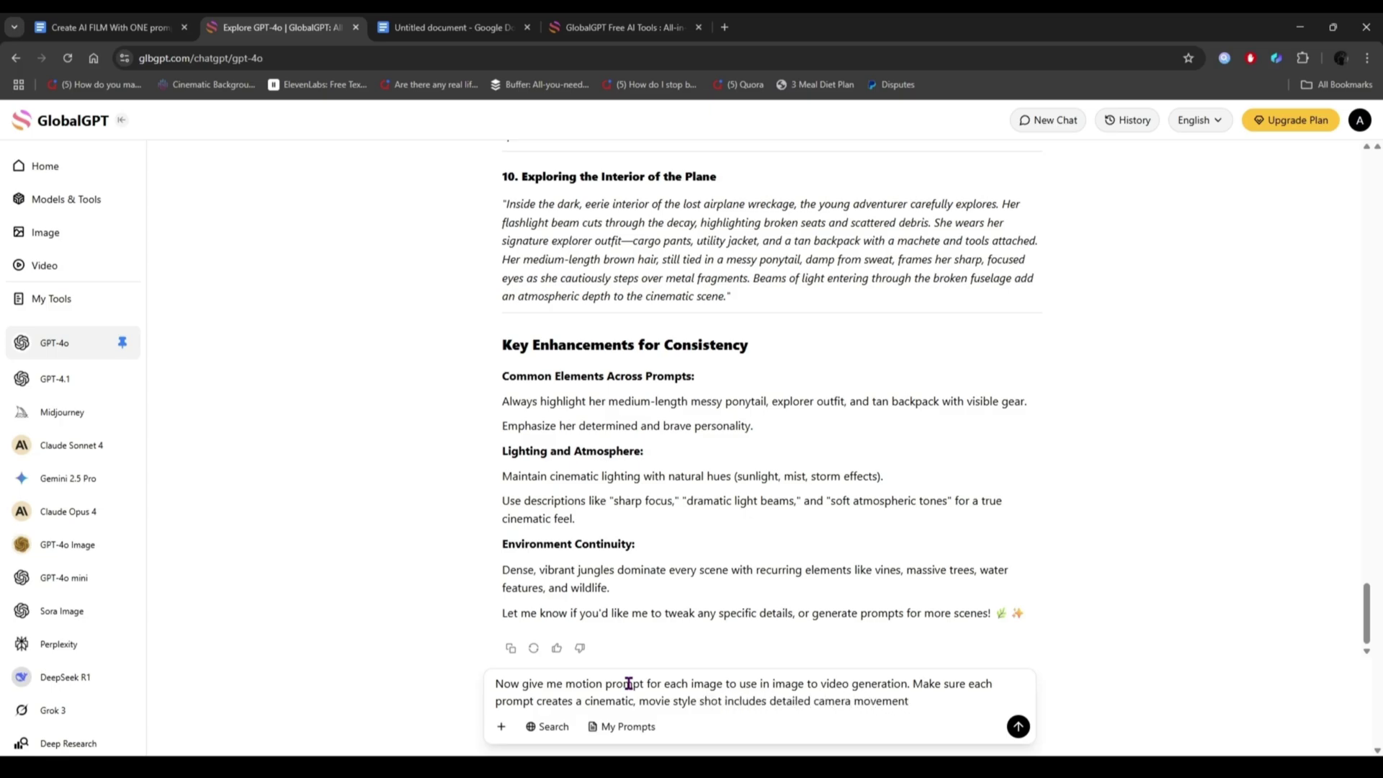
{"action": "type", "text": "direction."}
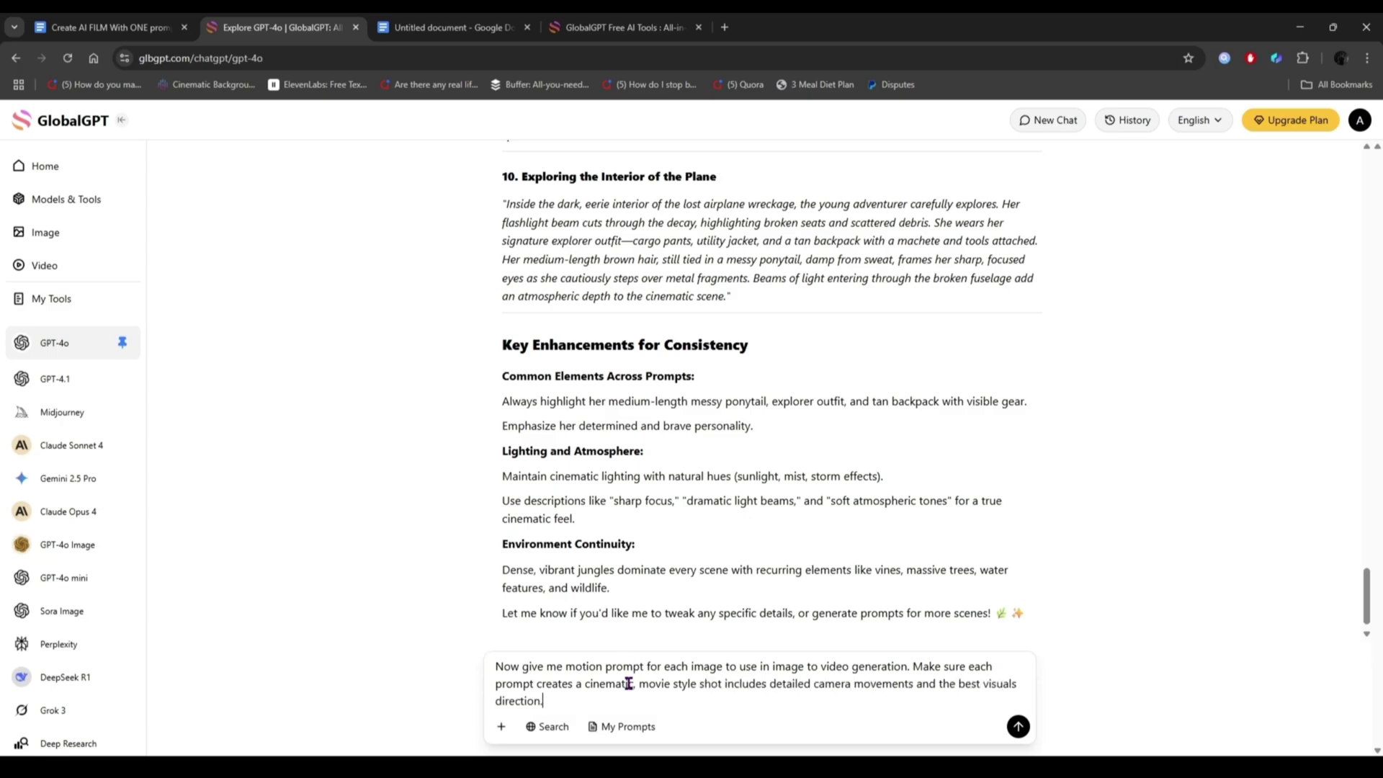
{"action": "left_click", "coordinate": [1018, 726]}
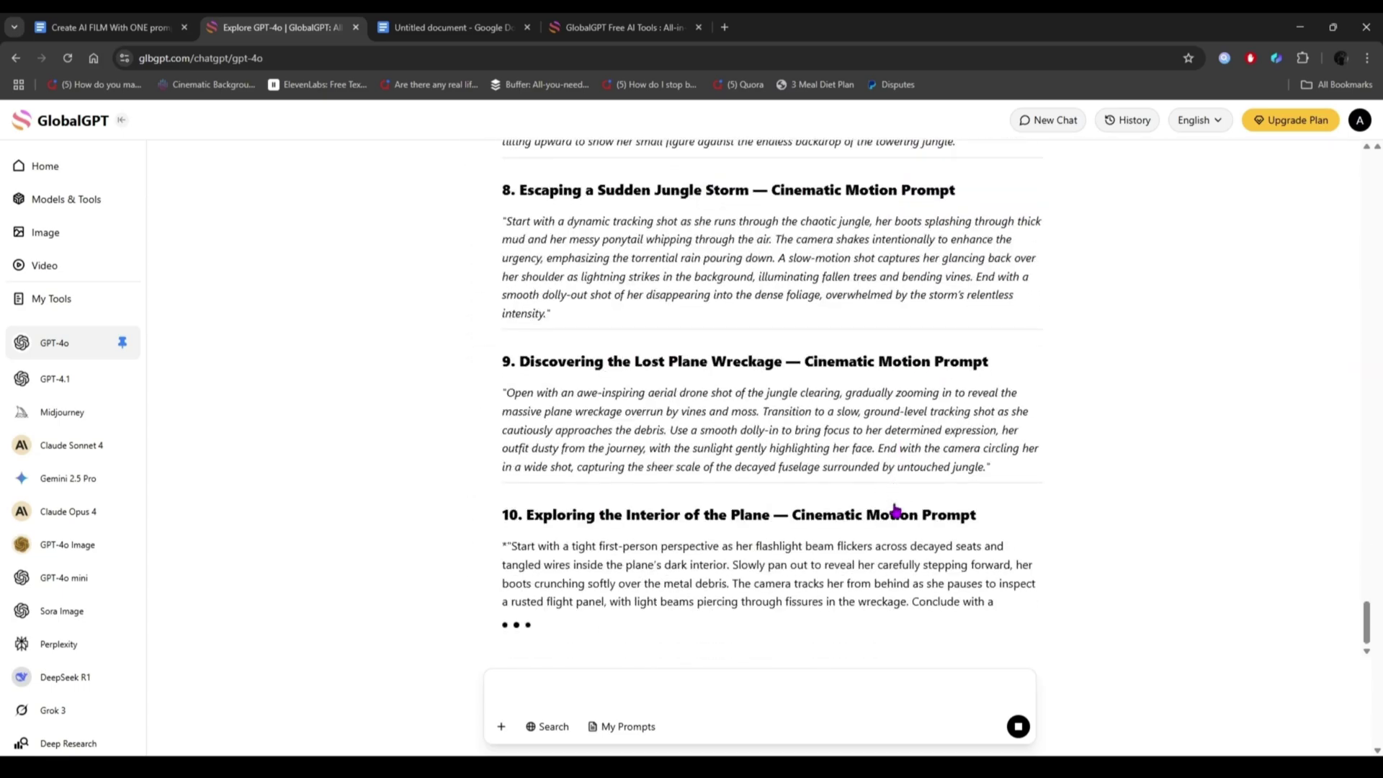
{"action": "scroll", "coordinate": [896, 508], "scroll_direction": "up", "scroll_amount": 10}
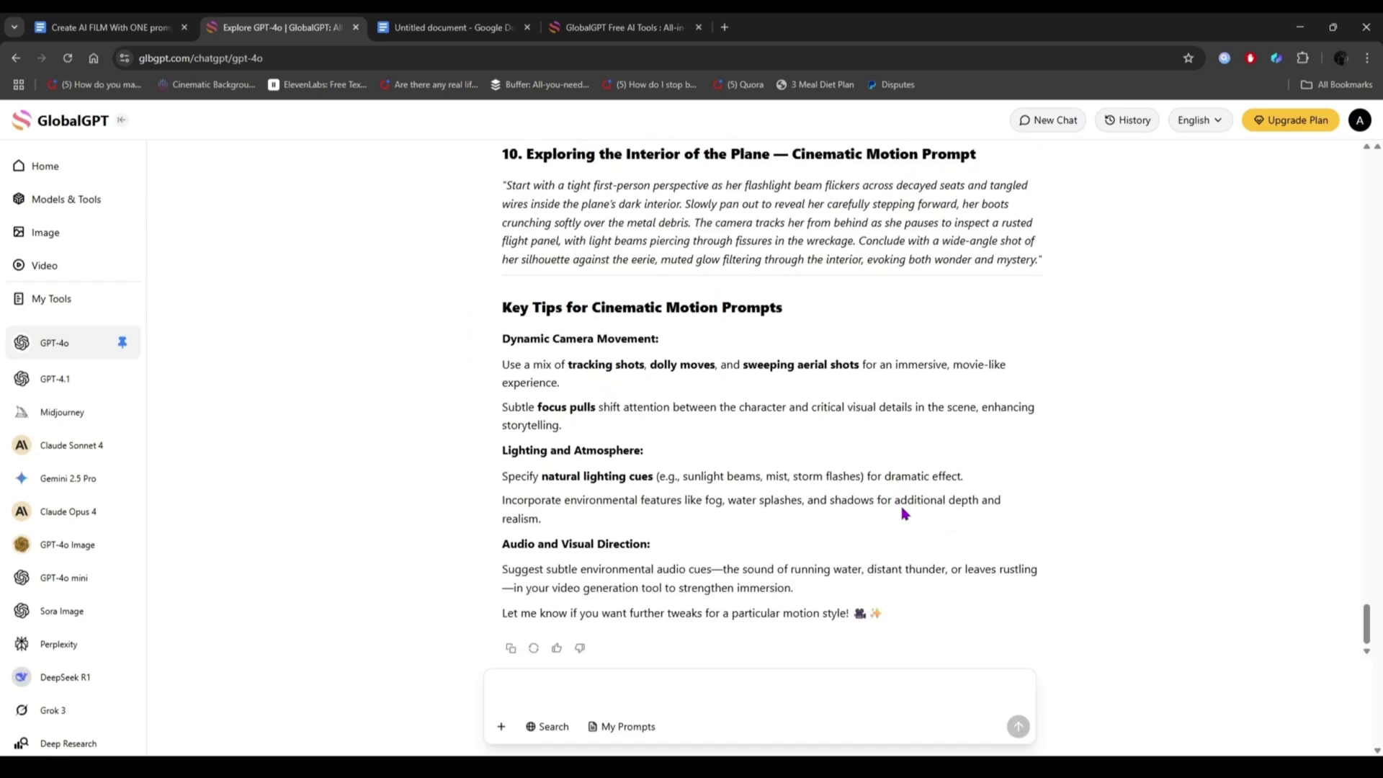
Step: Bring the motion prompts, through the plane-interior one, into the prompts Doc, then return to GlobalGPT home
{"action": "scroll", "coordinate": [771, 503], "scroll_direction": "up", "scroll_amount": 10}
{"action": "scroll", "coordinate": [772, 503], "scroll_direction": "down", "scroll_amount": 10}
{"action": "left_click_drag", "start_coordinate": [502, 154], "coordinate": [1029, 263]}
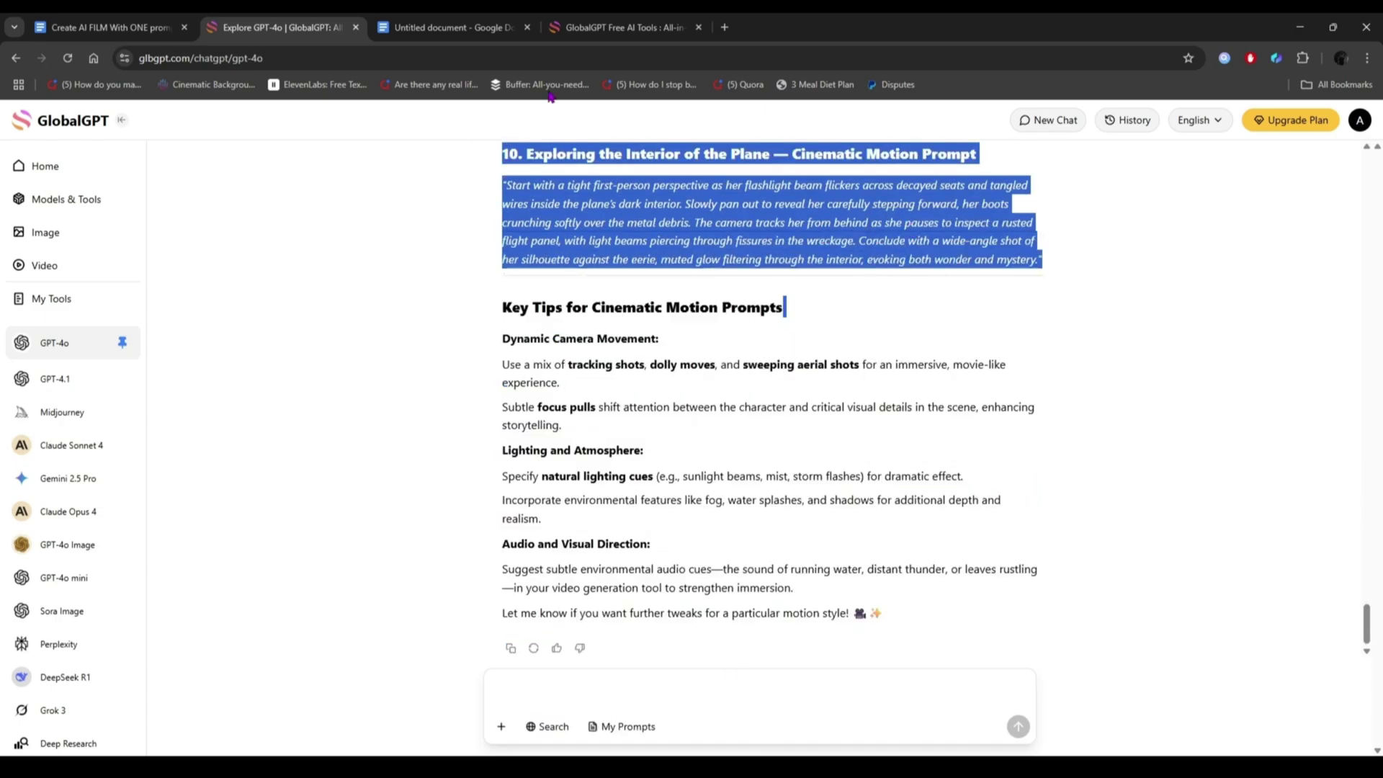
{"action": "left_click", "coordinate": [452, 27]}
{"action": "scroll", "coordinate": [720, 396], "scroll_direction": "up", "scroll_amount": 20}
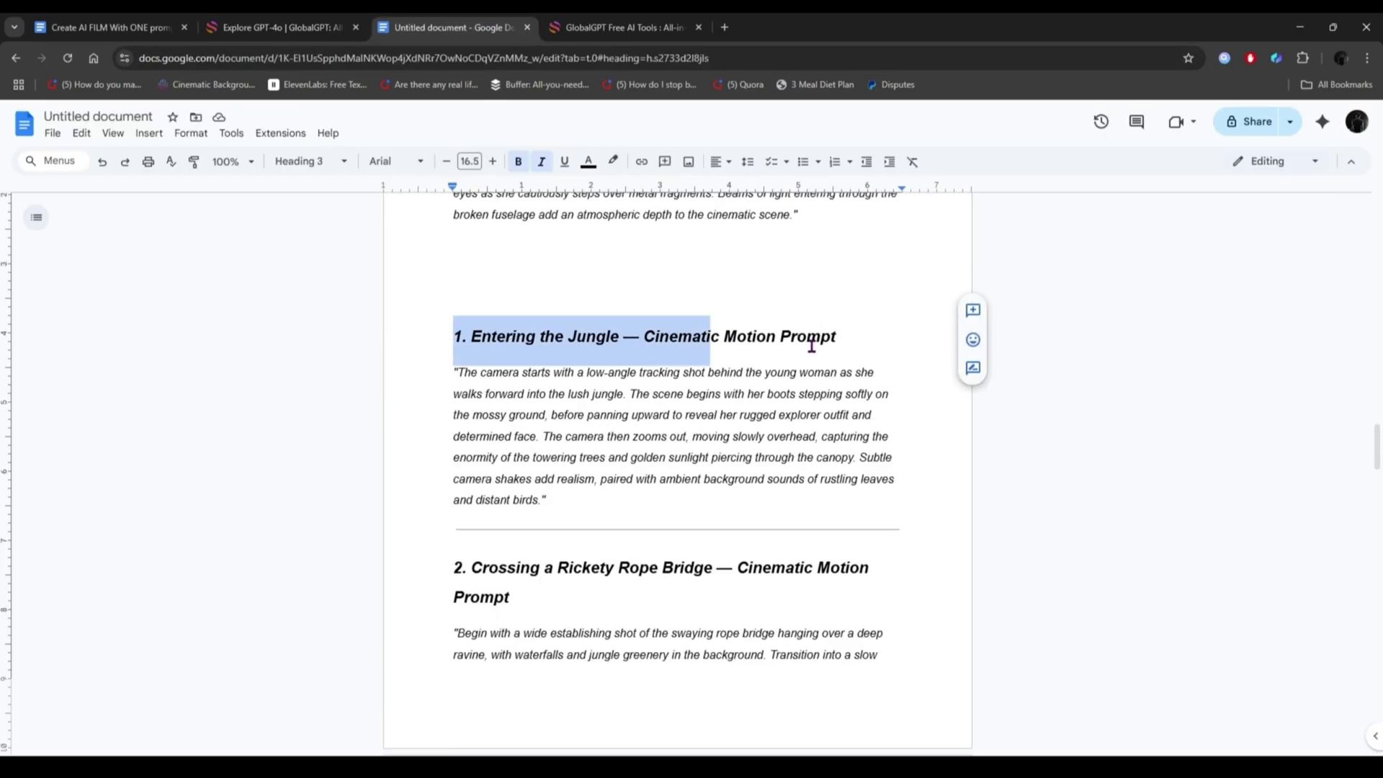
{"action": "key", "text": "ctrl+Tab"}
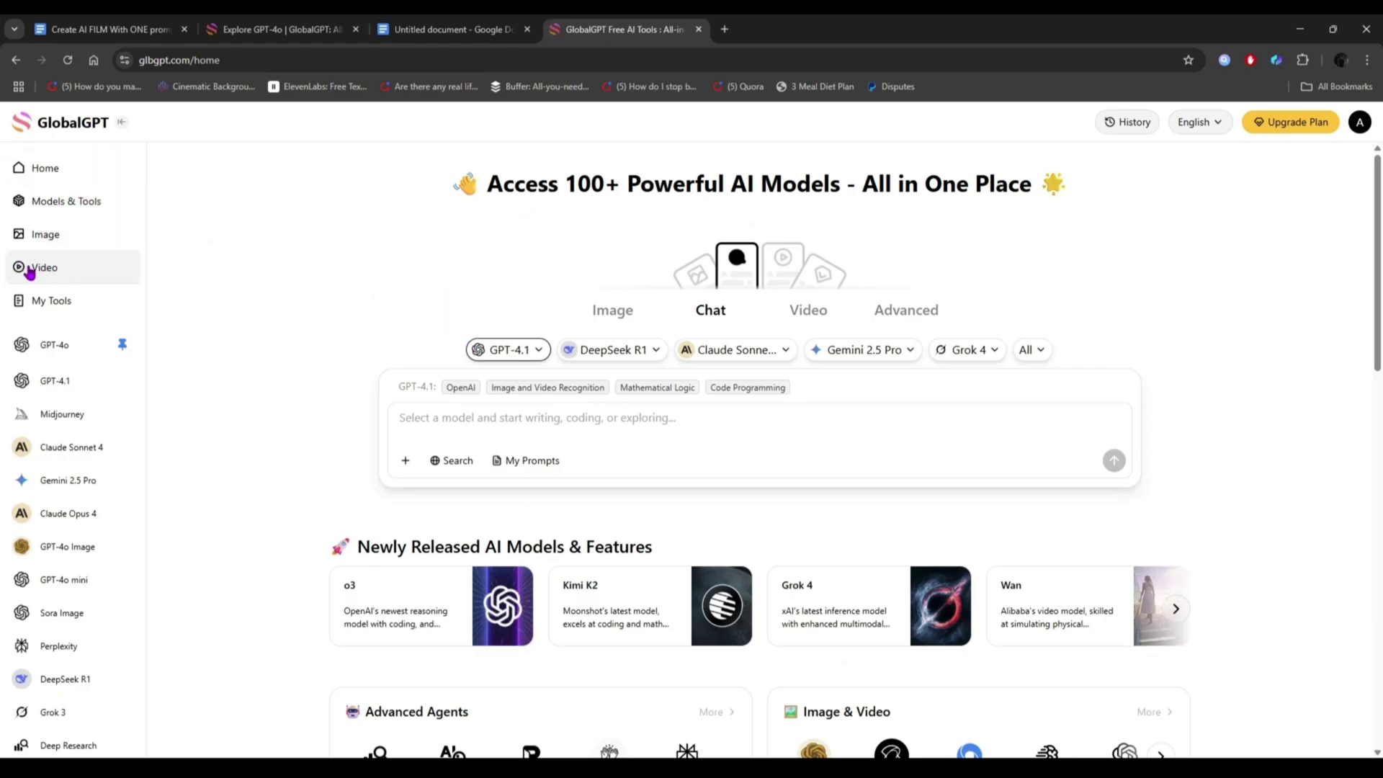
Step: Compare Veo 3, Seedance V1 Pro and Luma, then open Kling-v2.1-i2v-pro image-to-video settings
{"action": "left_click", "coordinate": [65, 265]}
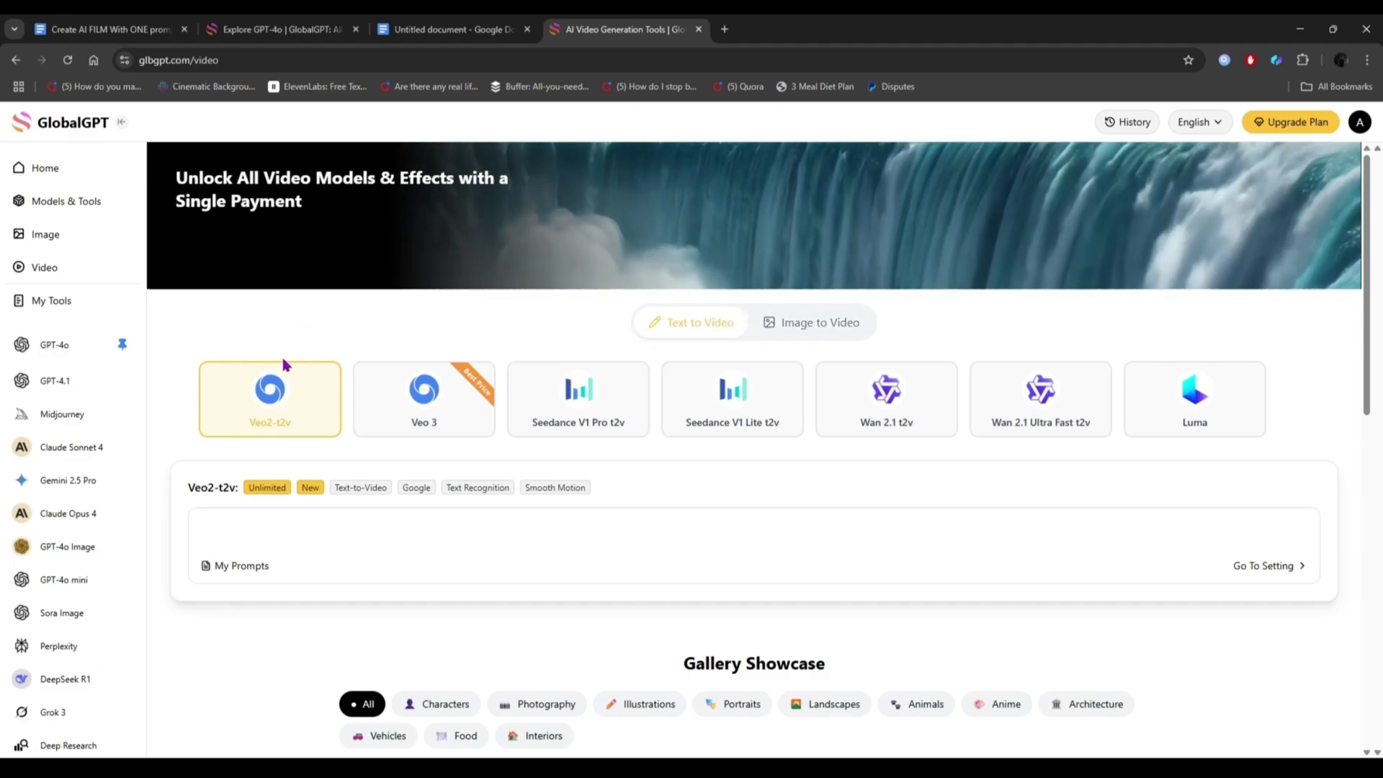
{"action": "left_click", "coordinate": [432, 402]}
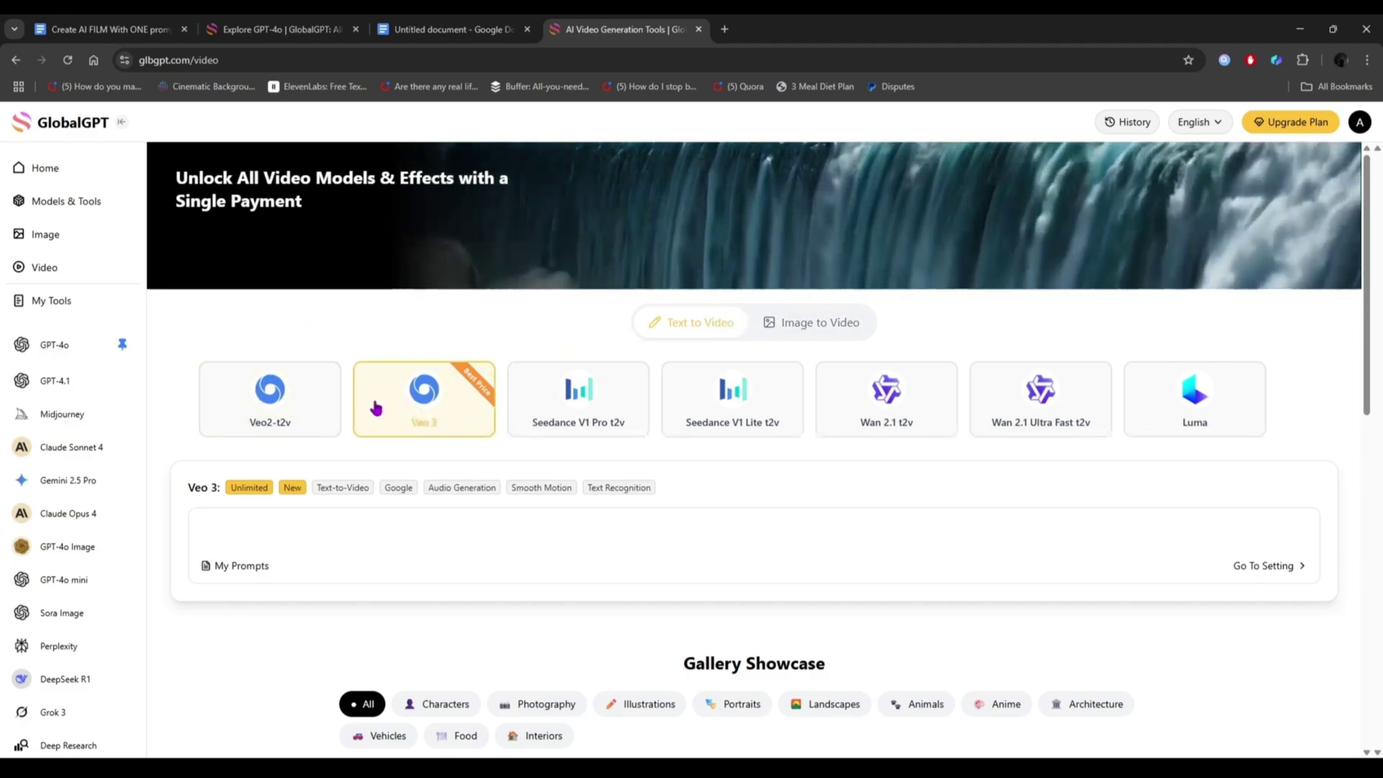
{"action": "left_click", "coordinate": [569, 395]}
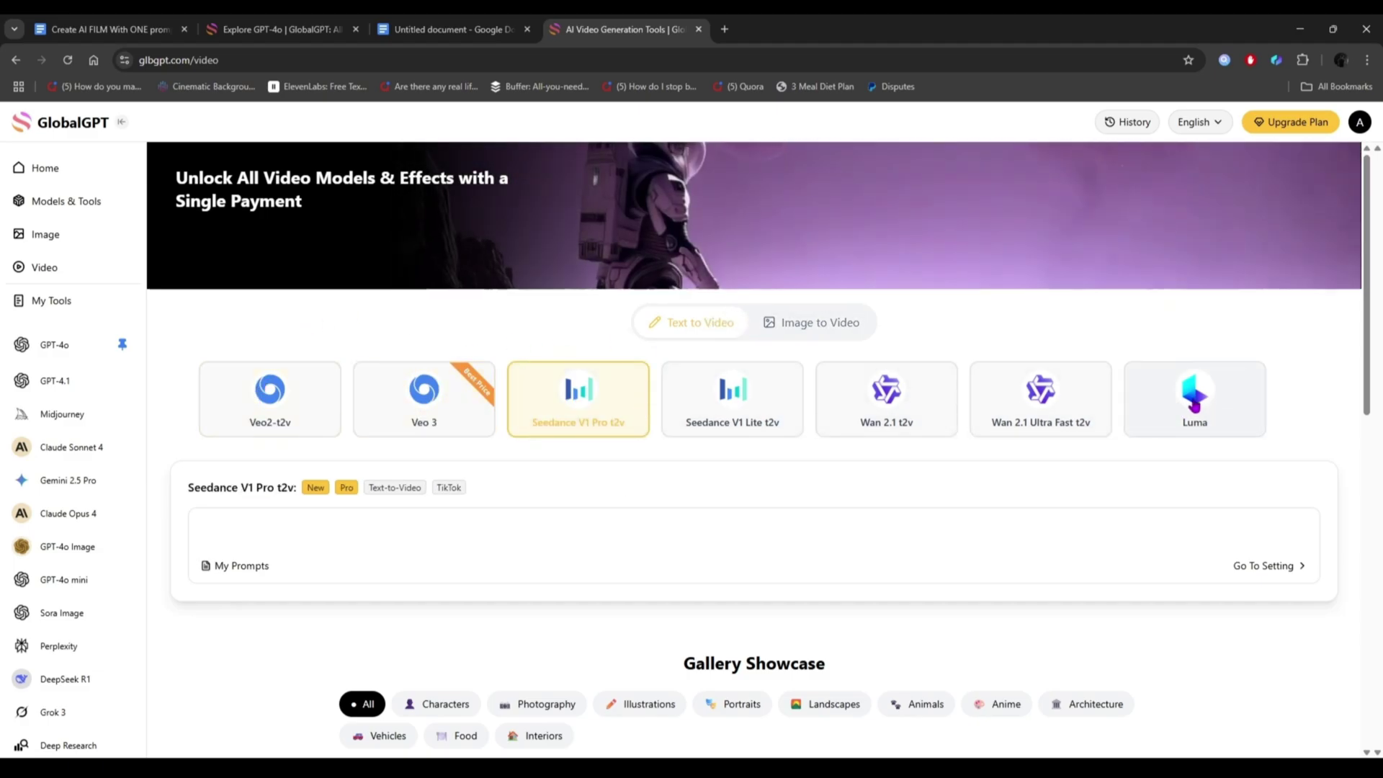
{"action": "left_click", "coordinate": [1194, 398]}
{"action": "left_click", "coordinate": [306, 381]}
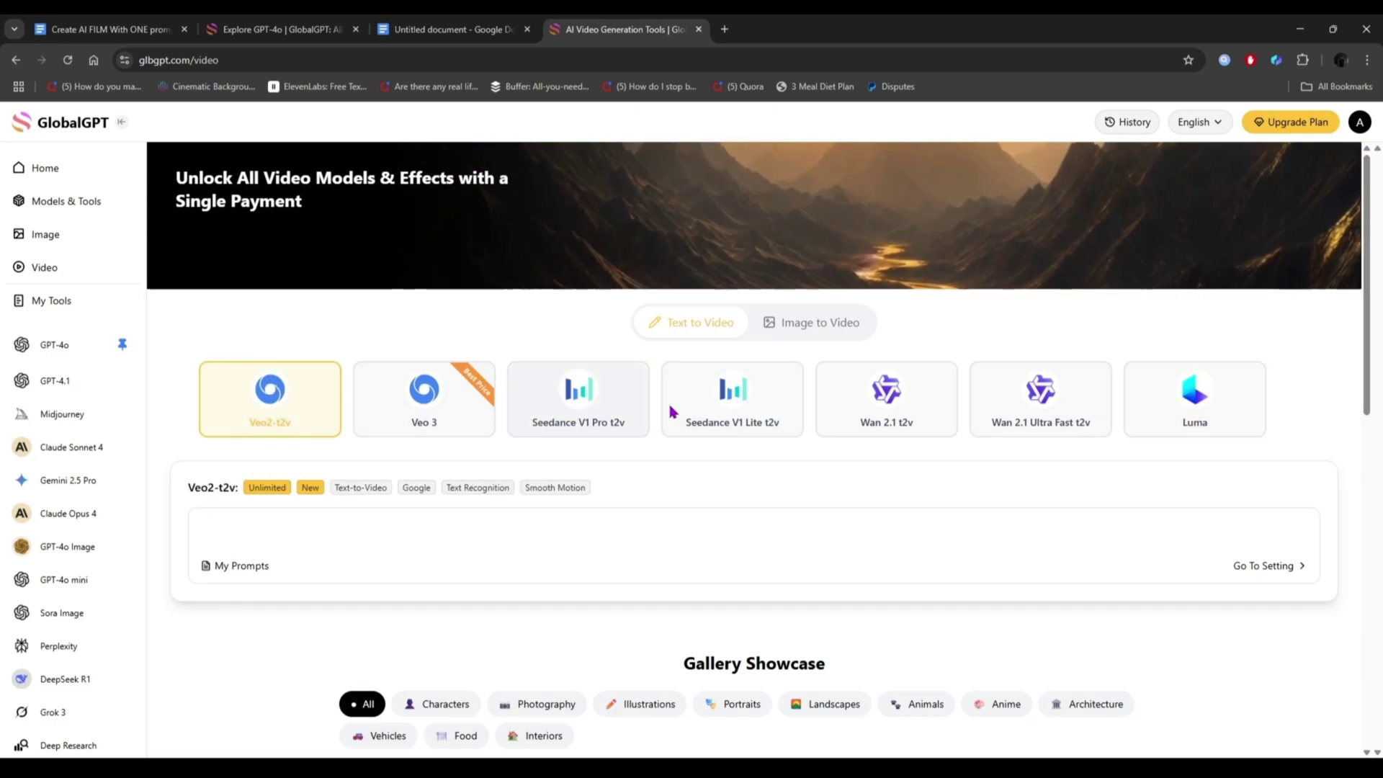
{"action": "left_click", "coordinate": [816, 328]}
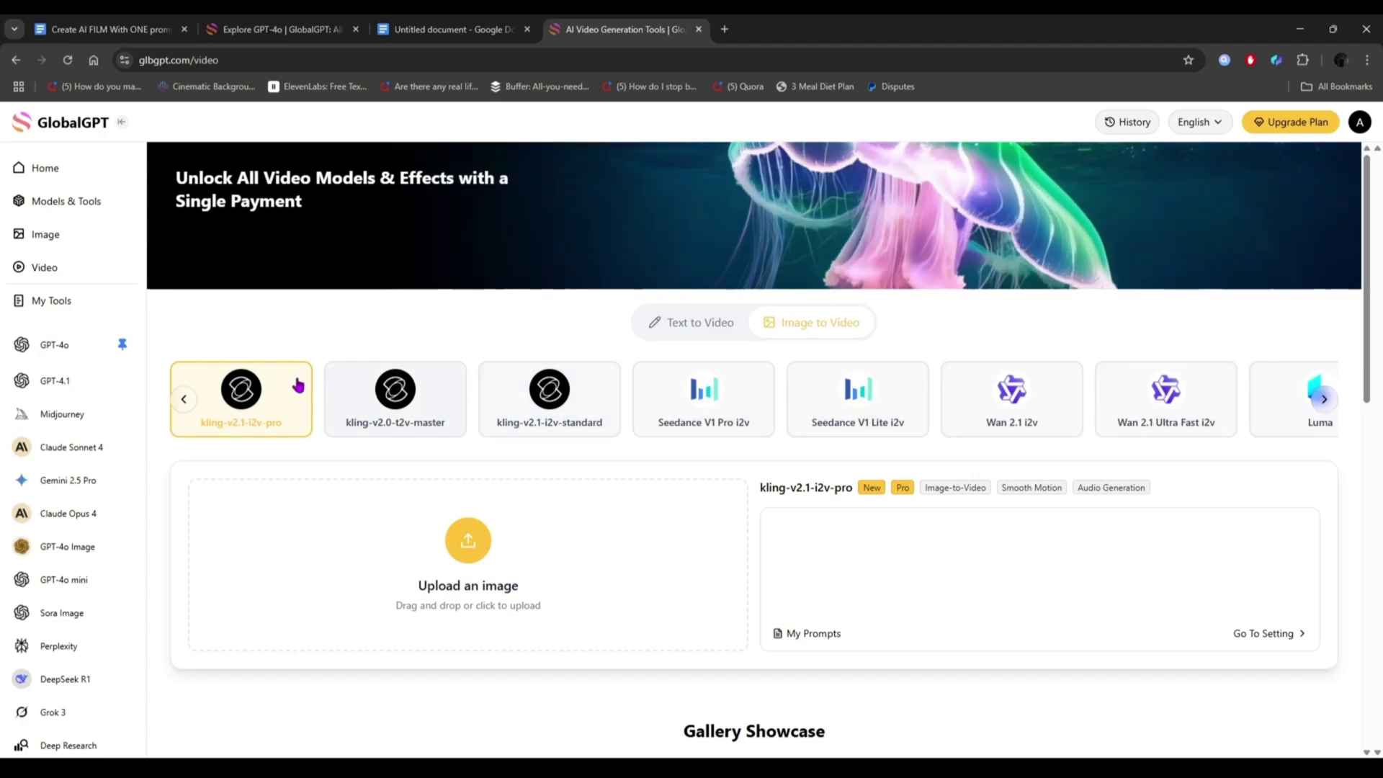
{"action": "left_click", "coordinate": [1271, 634]}
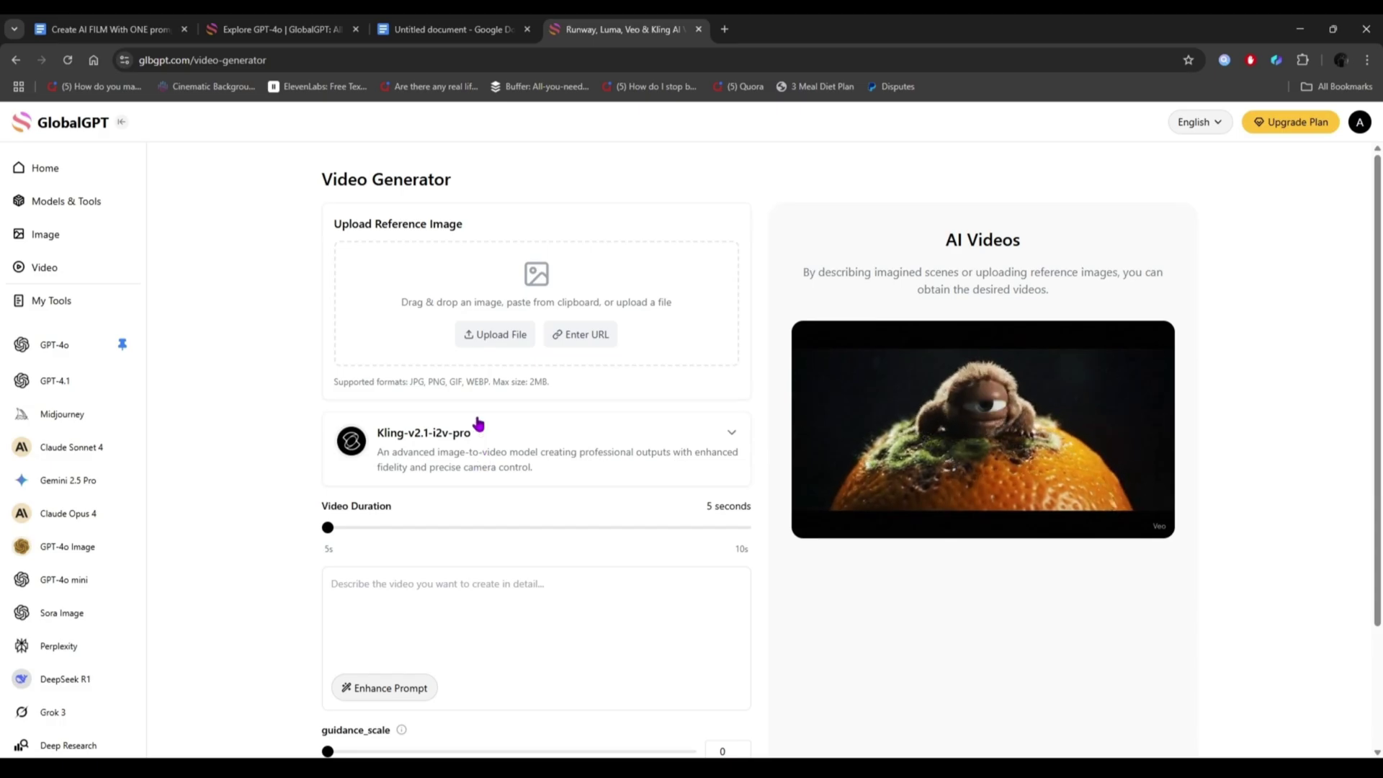
Step: Upload image 1 from the AI Img folder as reference, keeping Kling-v2.1-i2v-pro as the model
{"action": "left_click", "coordinate": [503, 337]}
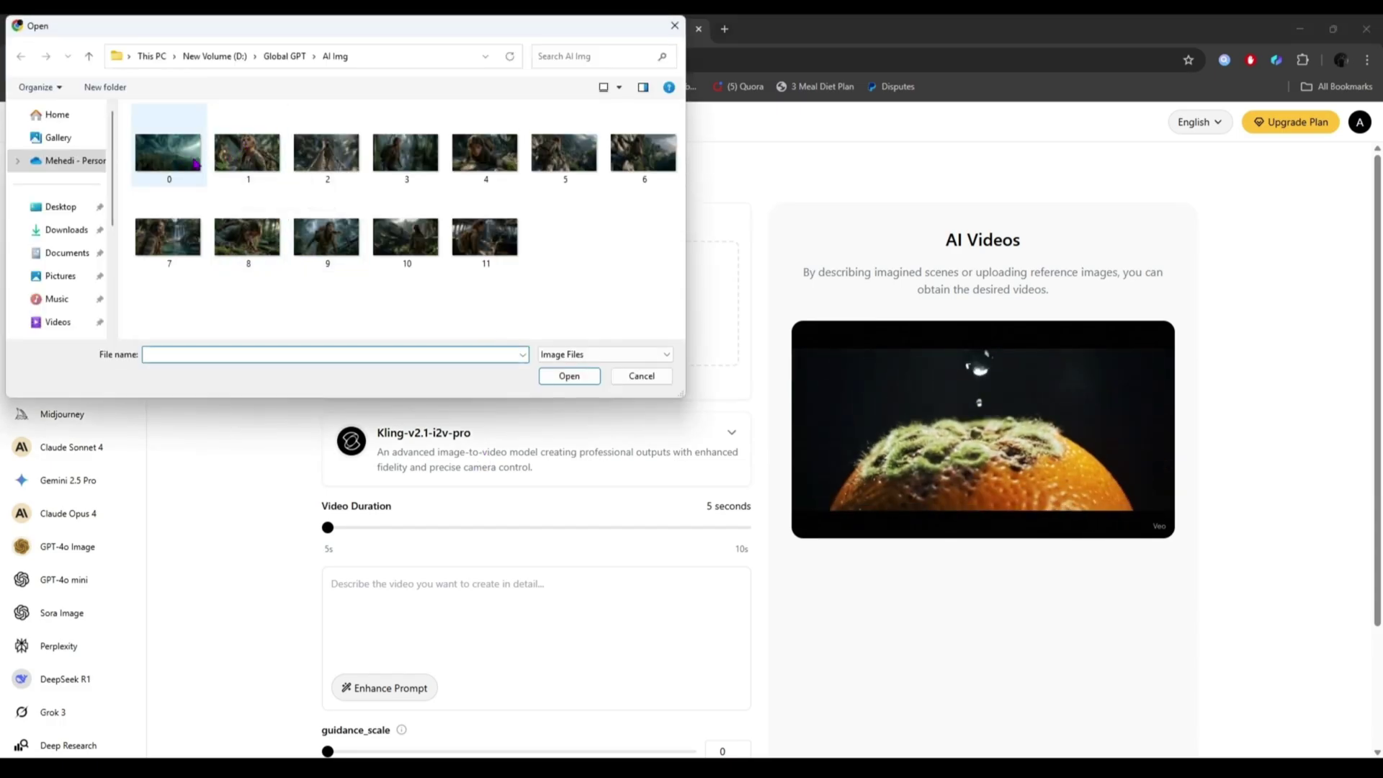
{"action": "left_click", "coordinate": [247, 153]}
{"action": "left_click", "coordinate": [561, 376]}
{"action": "scroll", "coordinate": [559, 389], "scroll_direction": "down", "scroll_amount": 1}
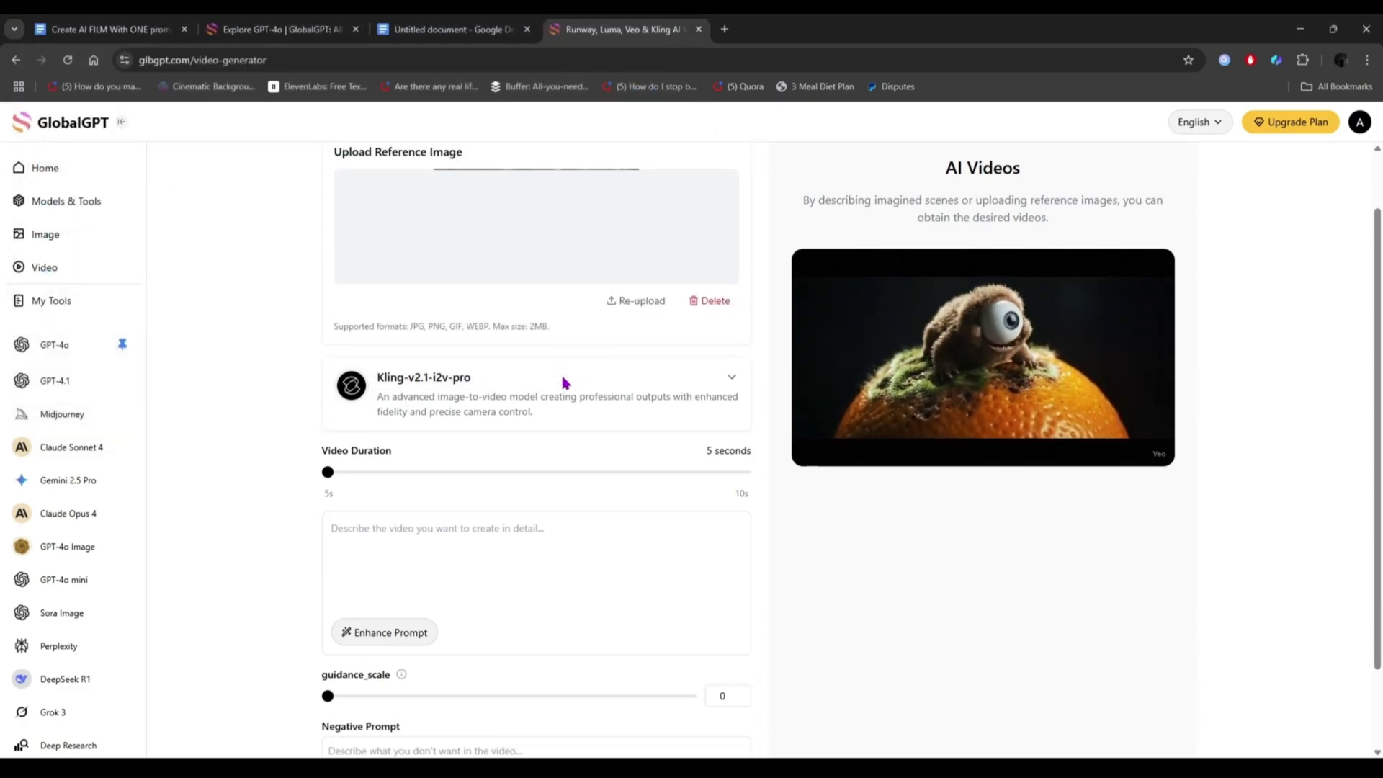
{"action": "left_click", "coordinate": [559, 403]}
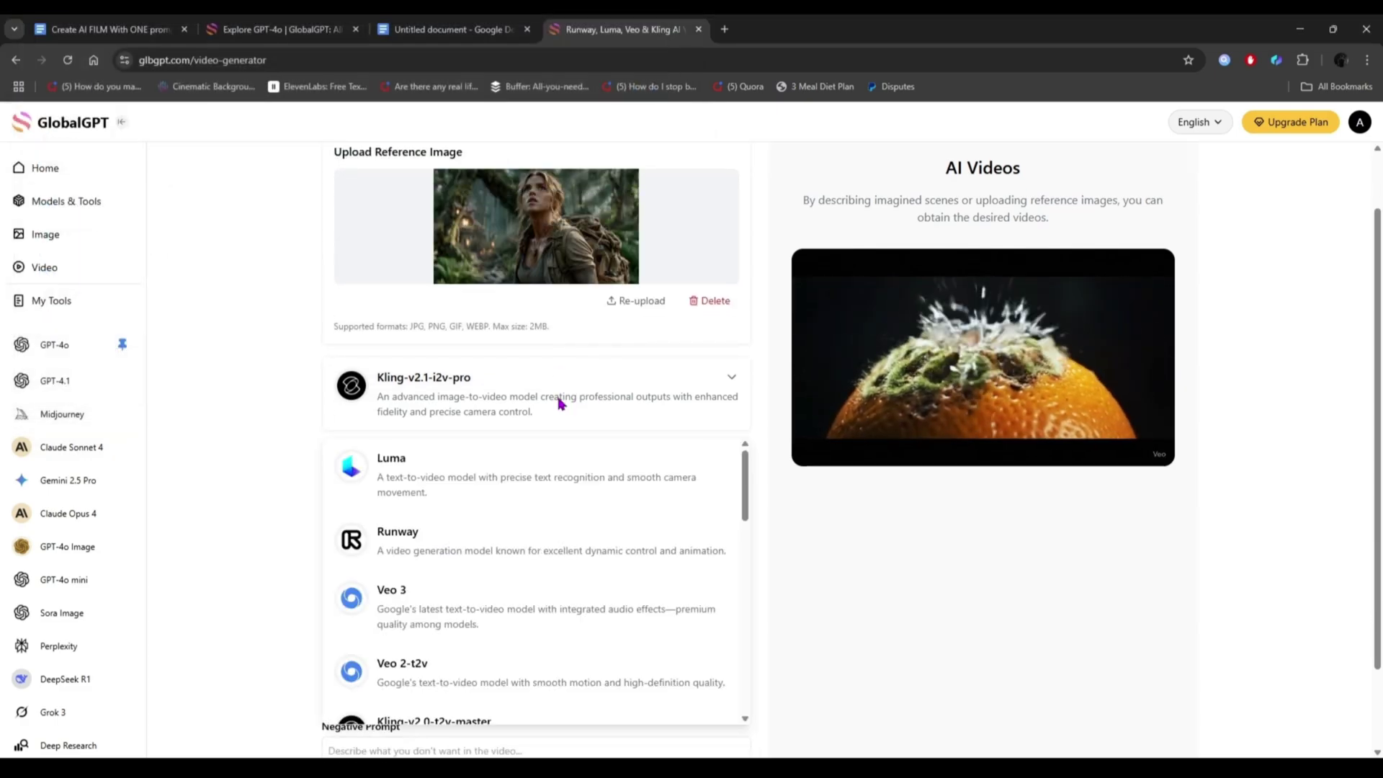
{"action": "scroll", "coordinate": [533, 526], "scroll_direction": "down", "scroll_amount": 1}
{"action": "scroll", "coordinate": [481, 608], "scroll_direction": "down", "scroll_amount": 3}
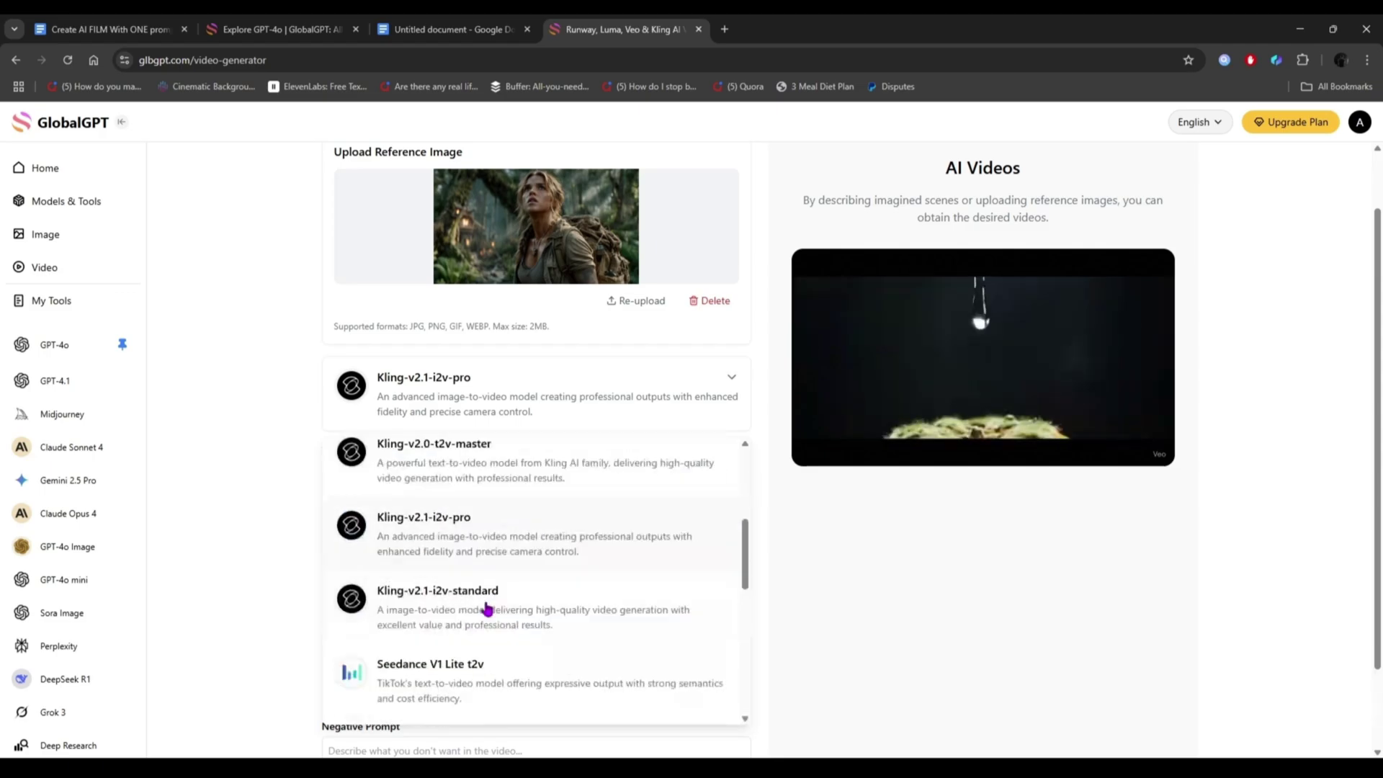
{"action": "left_click", "coordinate": [479, 536]}
{"action": "scroll", "coordinate": [502, 502], "scroll_direction": "up", "scroll_amount": 1}
{"action": "mouse_move", "coordinate": [328, 545]}
{"action": "left_mouse_down"}
{"action": "mouse_move", "coordinate": [722, 550]}
{"action": "mouse_move", "coordinate": [328, 553]}
{"action": "left_mouse_up"}
{"action": "scroll", "coordinate": [397, 571], "scroll_direction": "down", "scroll_amount": 2}
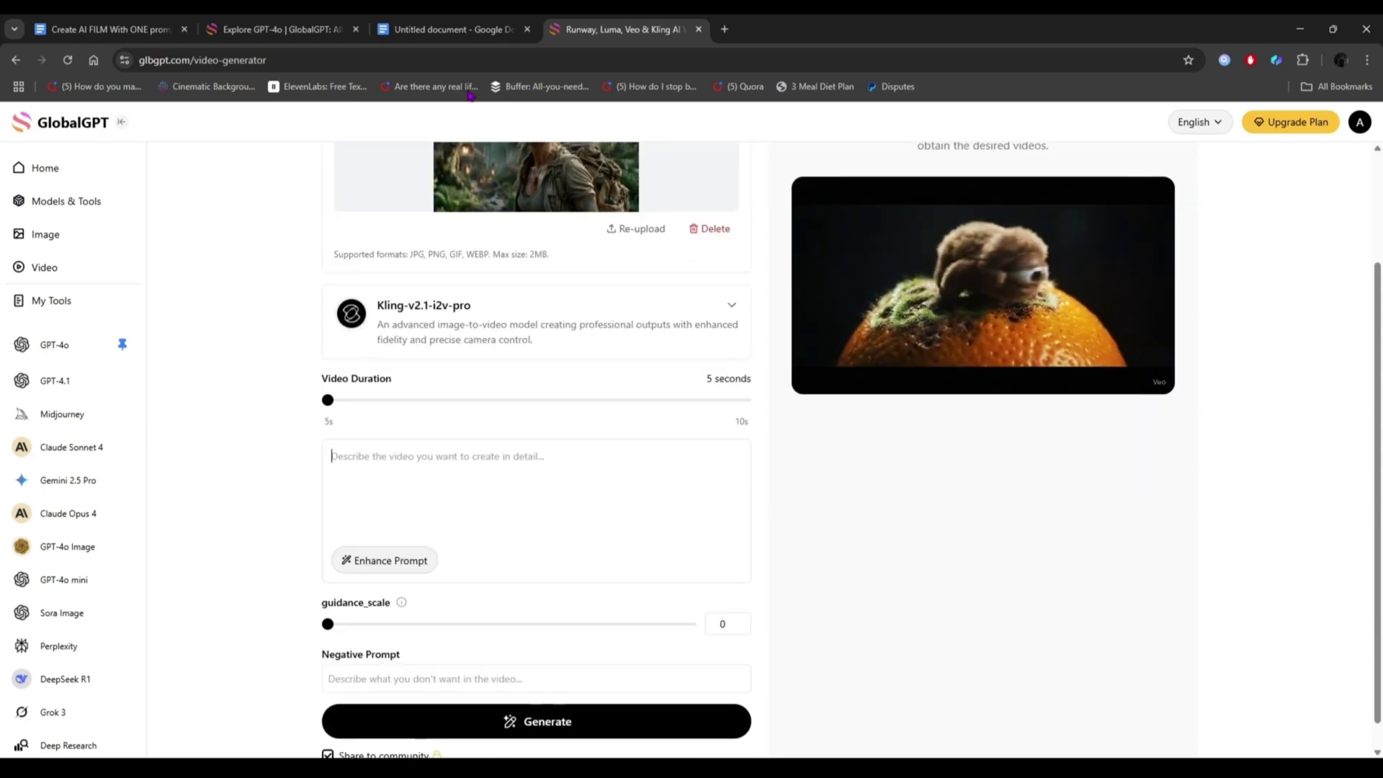
Step: Copy the Entering the Jungle motion prompt from the Doc into the video description
{"action": "left_click", "coordinate": [447, 29]}
{"action": "scroll", "coordinate": [506, 380], "scroll_direction": "up", "scroll_amount": 5}
{"action": "left_click_drag", "start_coordinate": [458, 380], "coordinate": [540, 510]}
{"action": "right_click", "coordinate": [545, 378]}
{"action": "left_click", "coordinate": [582, 419]}
{"action": "left_click", "coordinate": [623, 28]}
{"action": "scroll", "coordinate": [393, 429], "scroll_direction": "down", "scroll_amount": 1}
{"action": "left_click", "coordinate": [392, 430]}
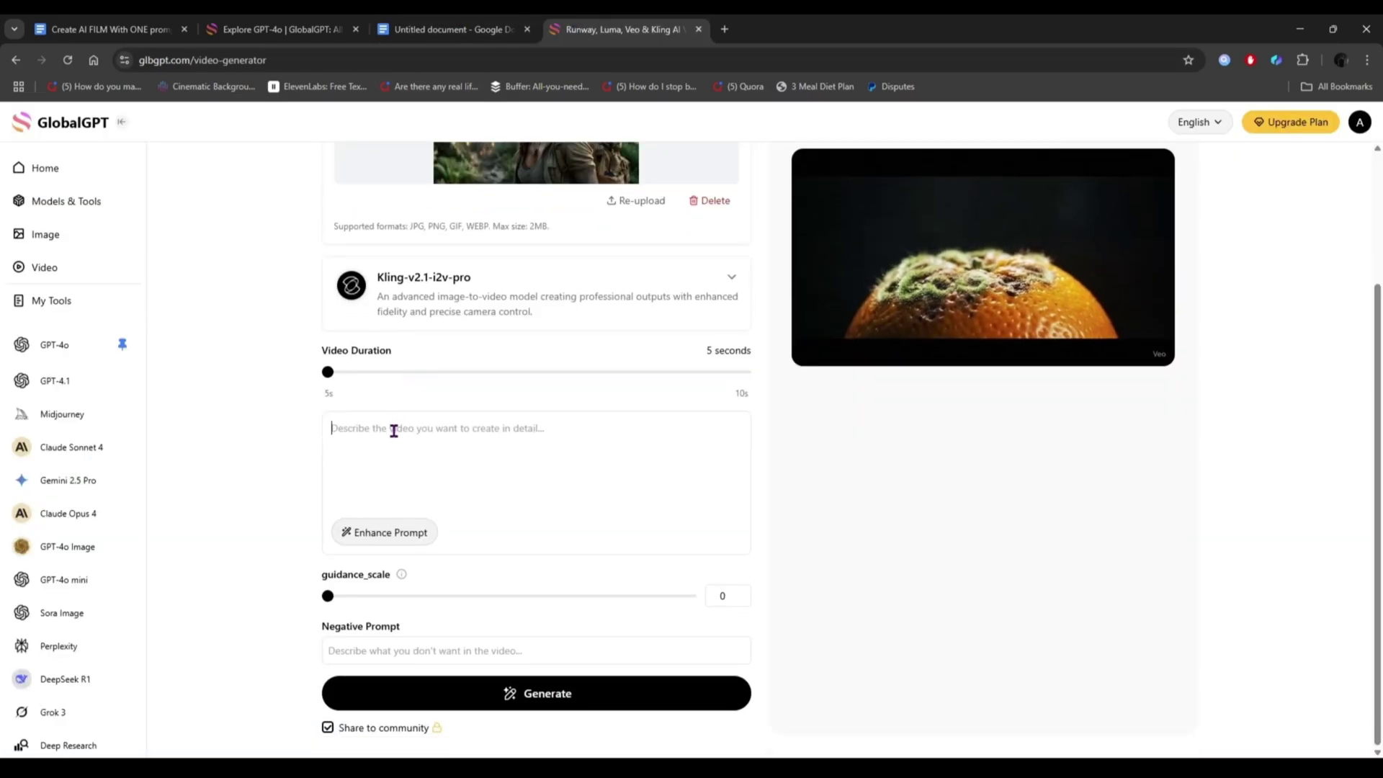
{"action": "right_click", "coordinate": [393, 435]}
{"action": "left_click", "coordinate": [432, 231]}
Step: Generate the jungle-walk video and pause its preview
{"action": "scroll", "coordinate": [551, 621], "scroll_direction": "up", "scroll_amount": 2}
{"action": "scroll", "coordinate": [551, 621], "scroll_direction": "down", "scroll_amount": 2}
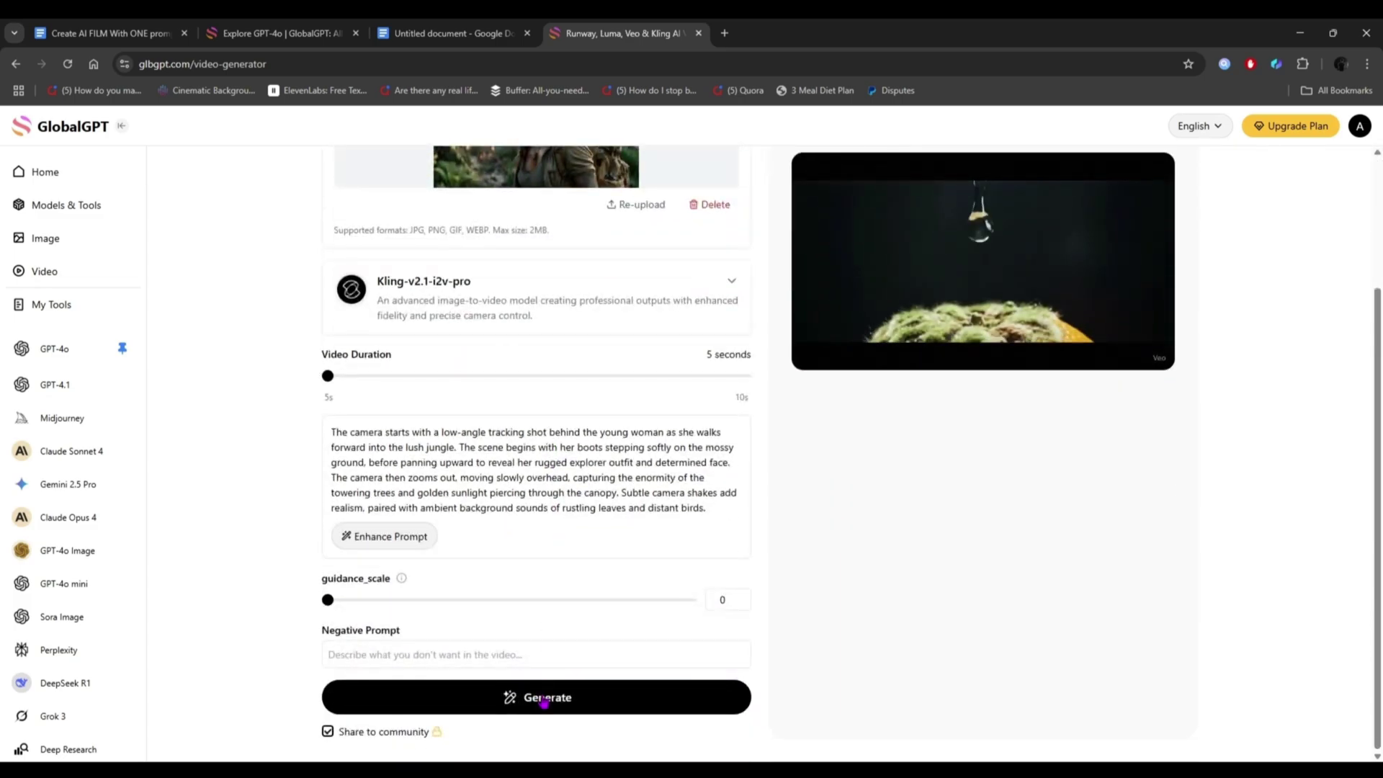
{"action": "left_click", "coordinate": [546, 698]}
{"action": "scroll", "coordinate": [624, 520], "scroll_direction": "up", "scroll_amount": 1}
{"action": "scroll", "coordinate": [624, 520], "scroll_direction": "up", "scroll_amount": 2}
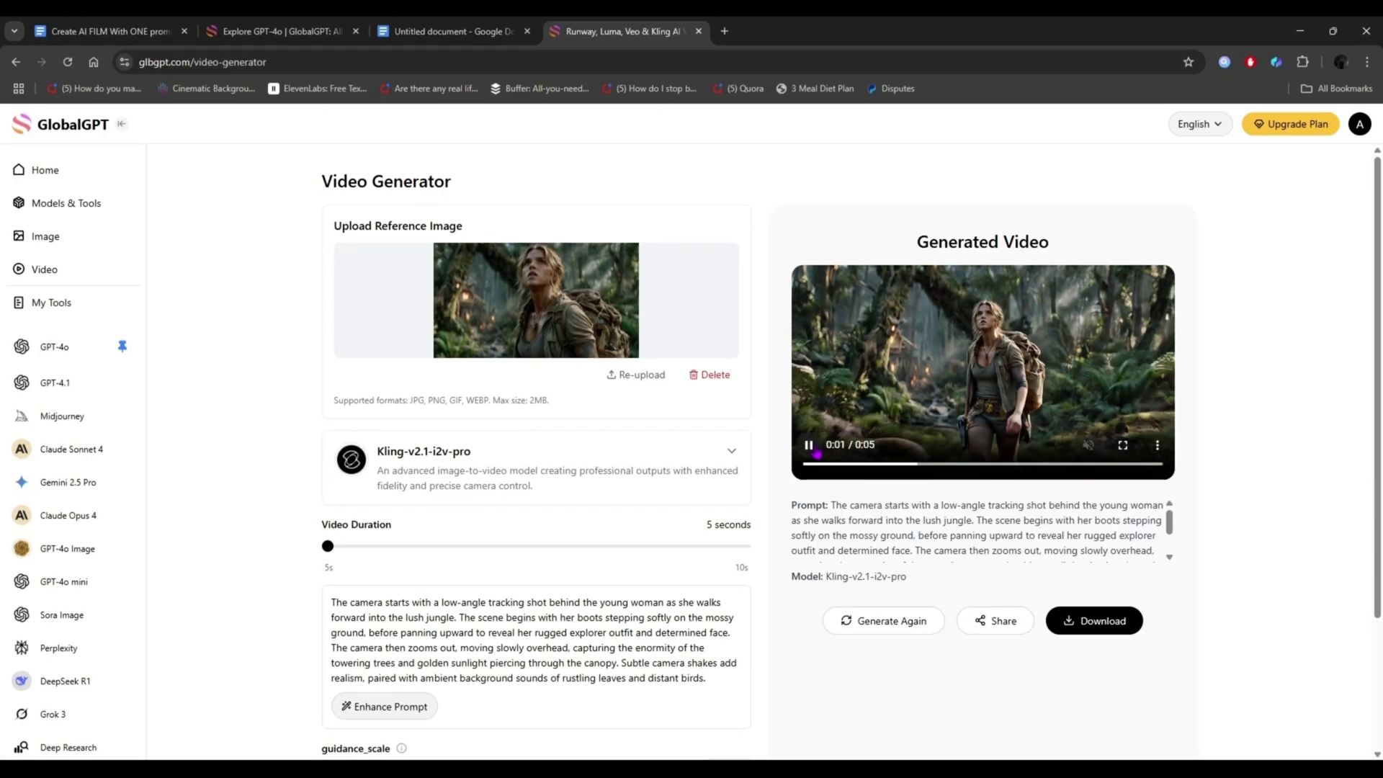
{"action": "left_click", "coordinate": [839, 459]}
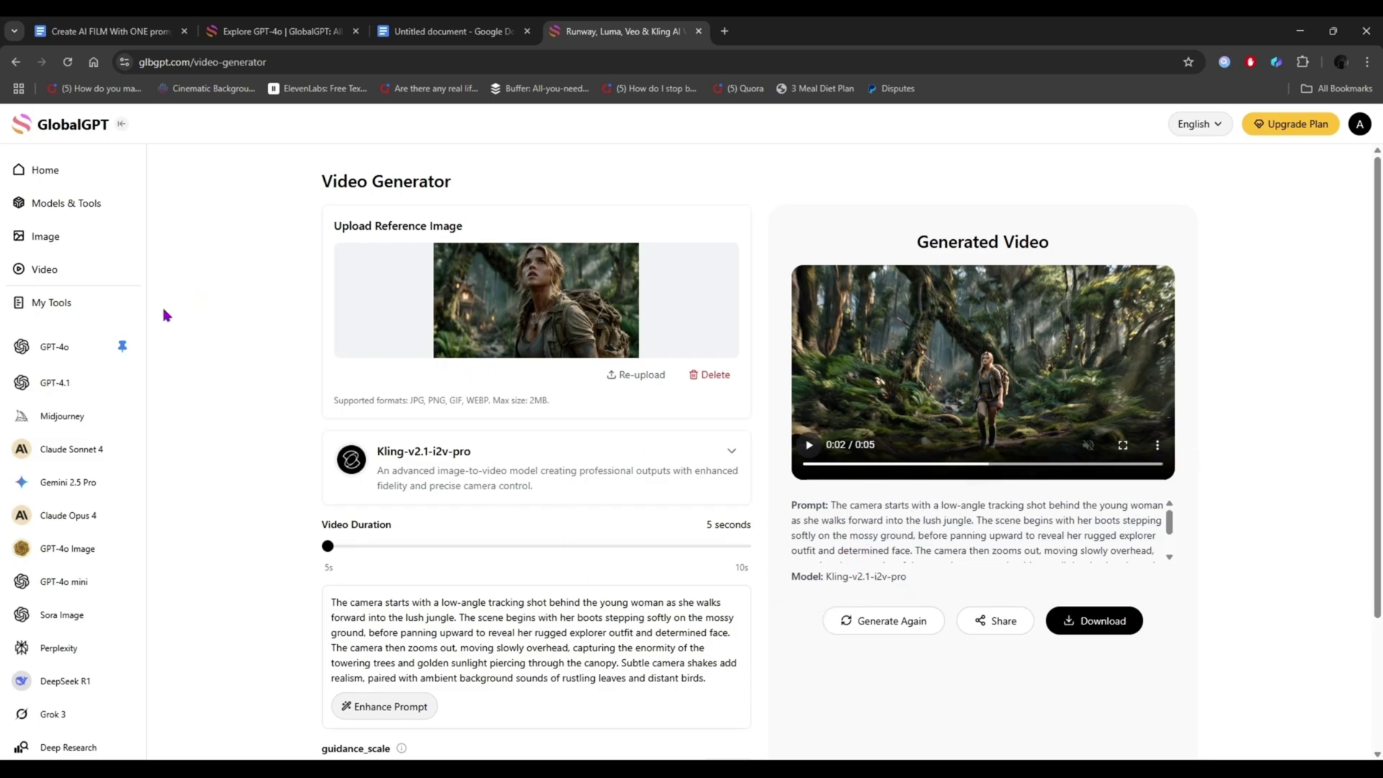
Step: Upload the rope-bridge reference image and copy the rope-bridge prompt from the Doc
{"action": "left_click", "coordinate": [640, 380]}
{"action": "left_click", "coordinate": [575, 379]}
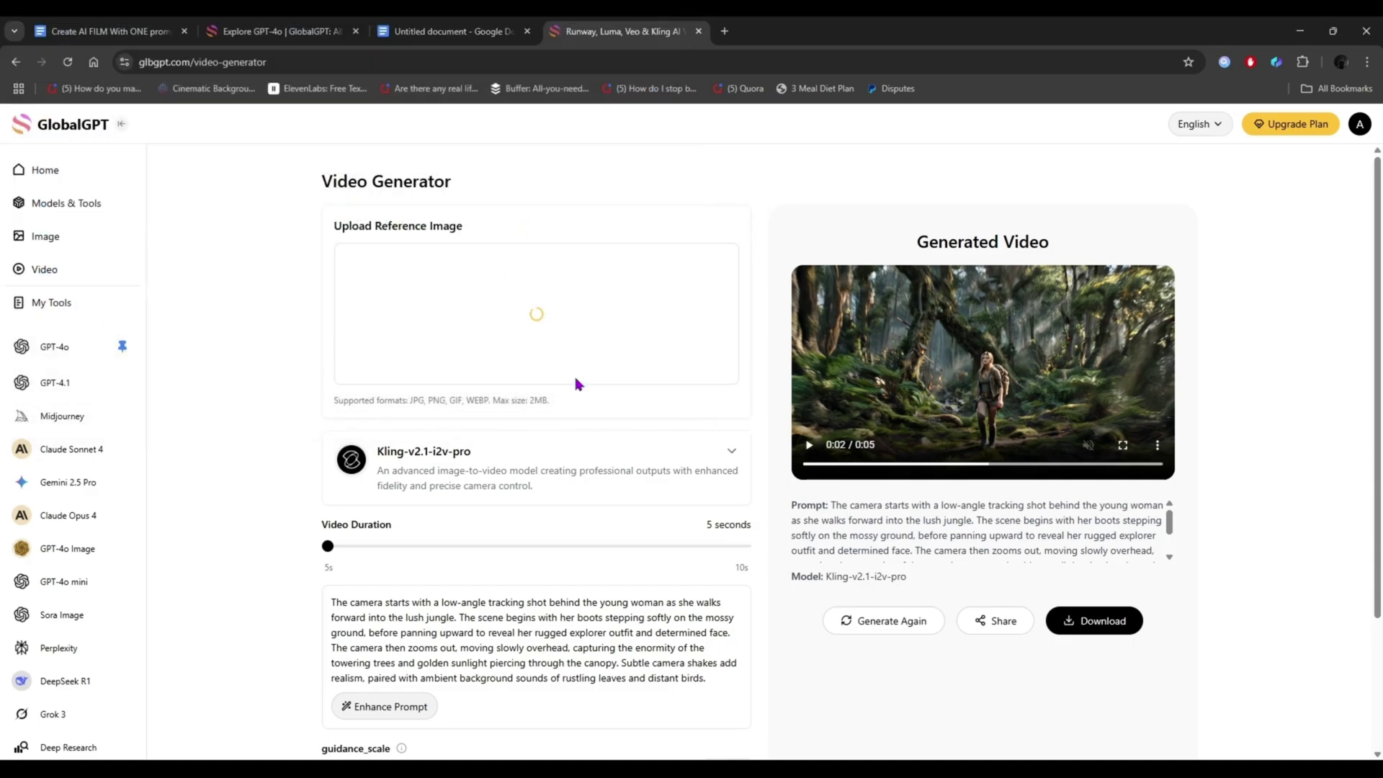
{"action": "key", "text": "ctrl+Page_Up"}
{"action": "scroll", "coordinate": [560, 238], "scroll_direction": "down", "scroll_amount": 3}
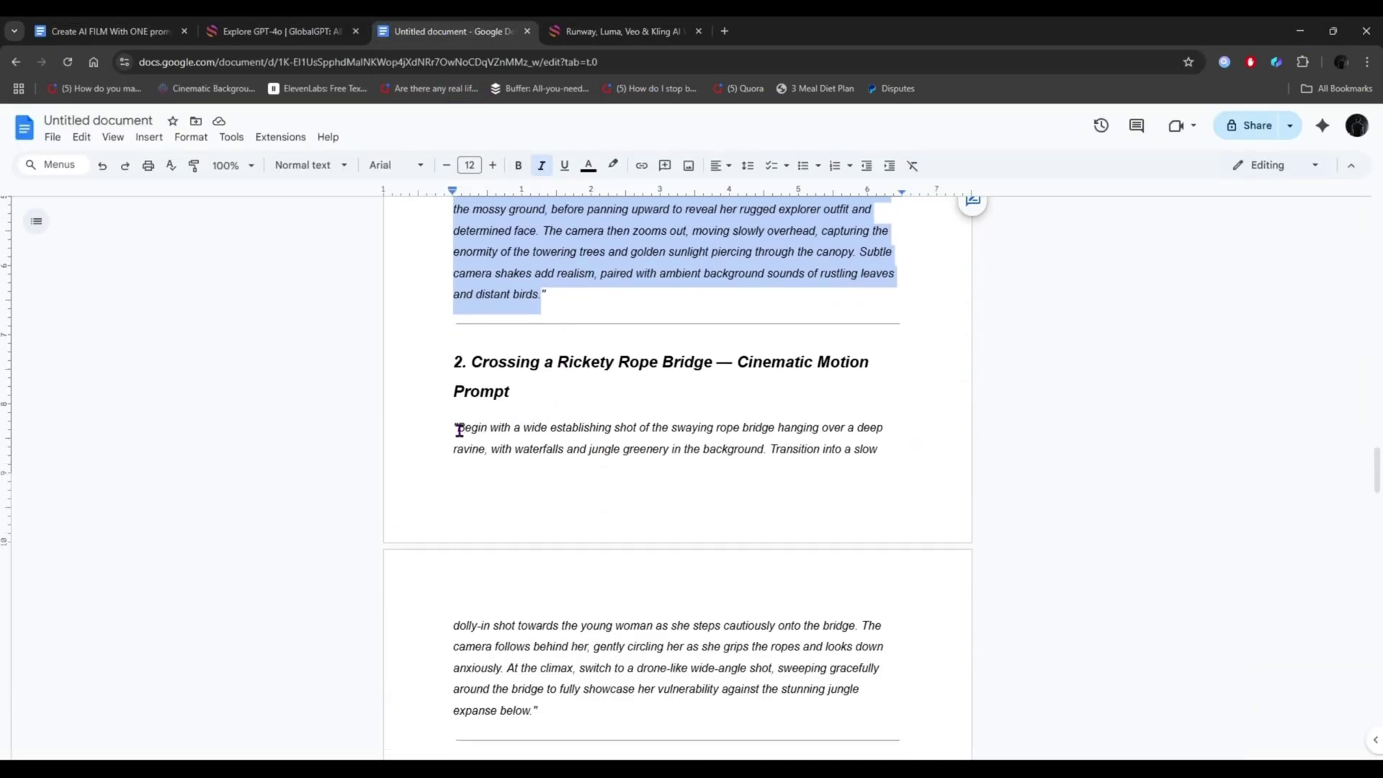
{"action": "left_click_drag", "start_coordinate": [455, 429], "coordinate": [545, 710]}
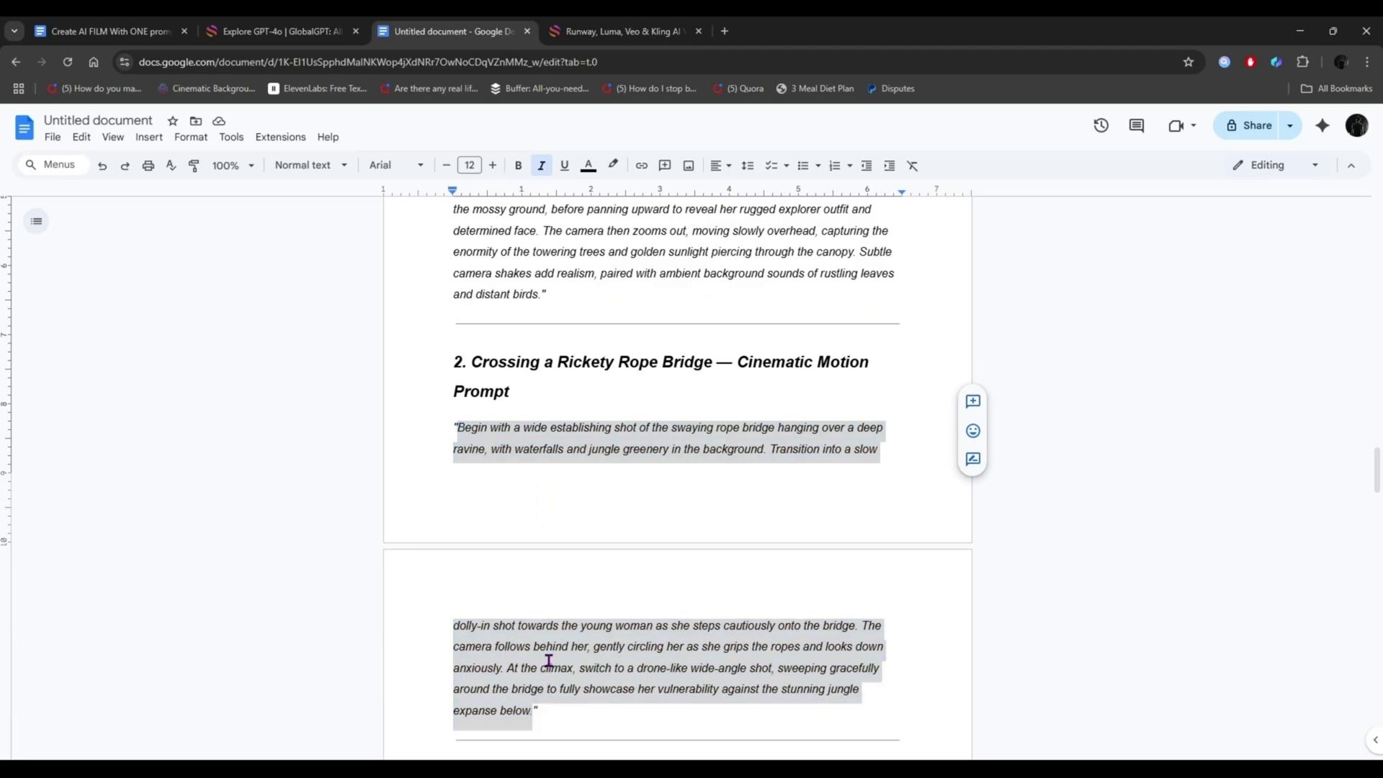
{"action": "right_click", "coordinate": [555, 657]}
{"action": "left_click", "coordinate": [603, 319]}
{"action": "key", "text": "ctrl+Page_Down"}
{"action": "scroll", "coordinate": [435, 468], "scroll_direction": "down", "scroll_amount": 2}
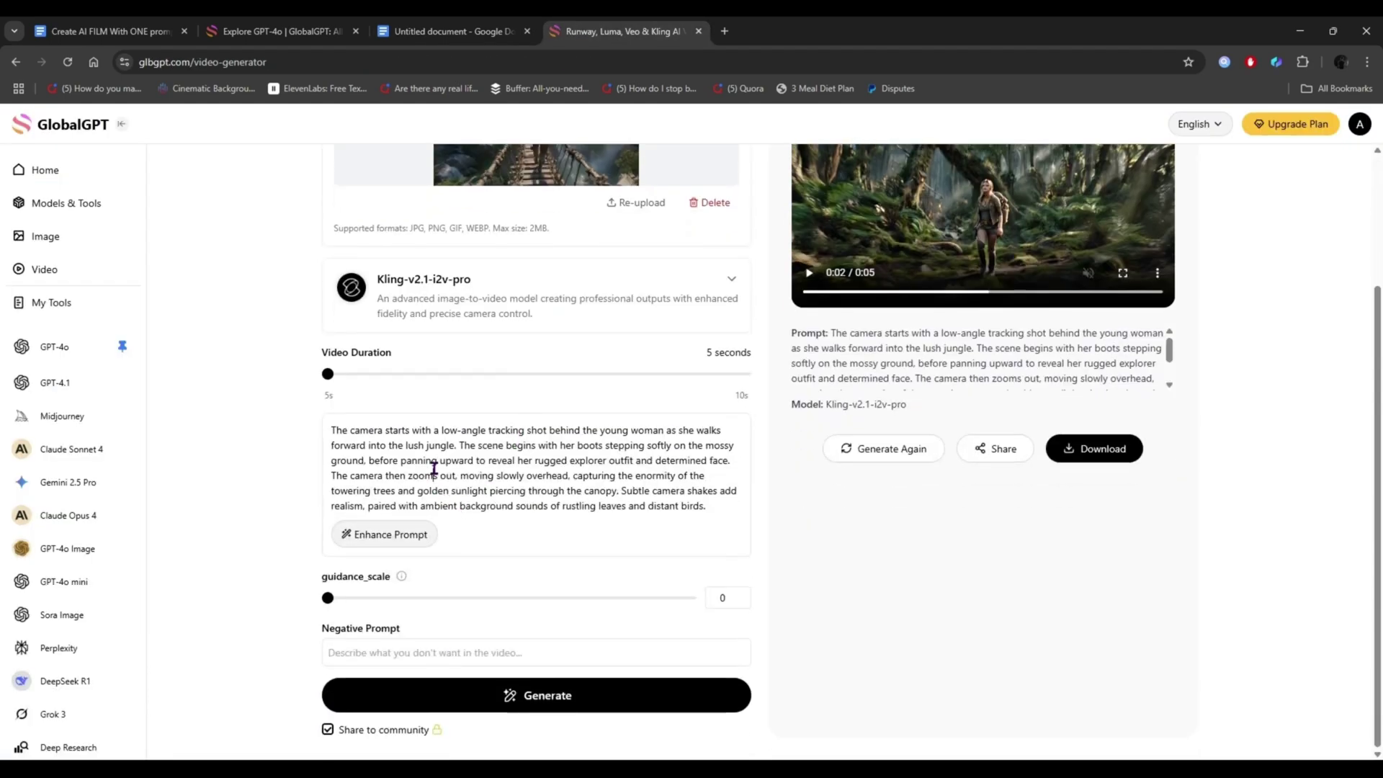
Step: Replace the old prompt with the rope-bridge text, generate the clip and play it
{"action": "key", "text": "ctrl+a"}
{"action": "right_click", "coordinate": [434, 472]}
{"action": "left_click", "coordinate": [461, 138]}
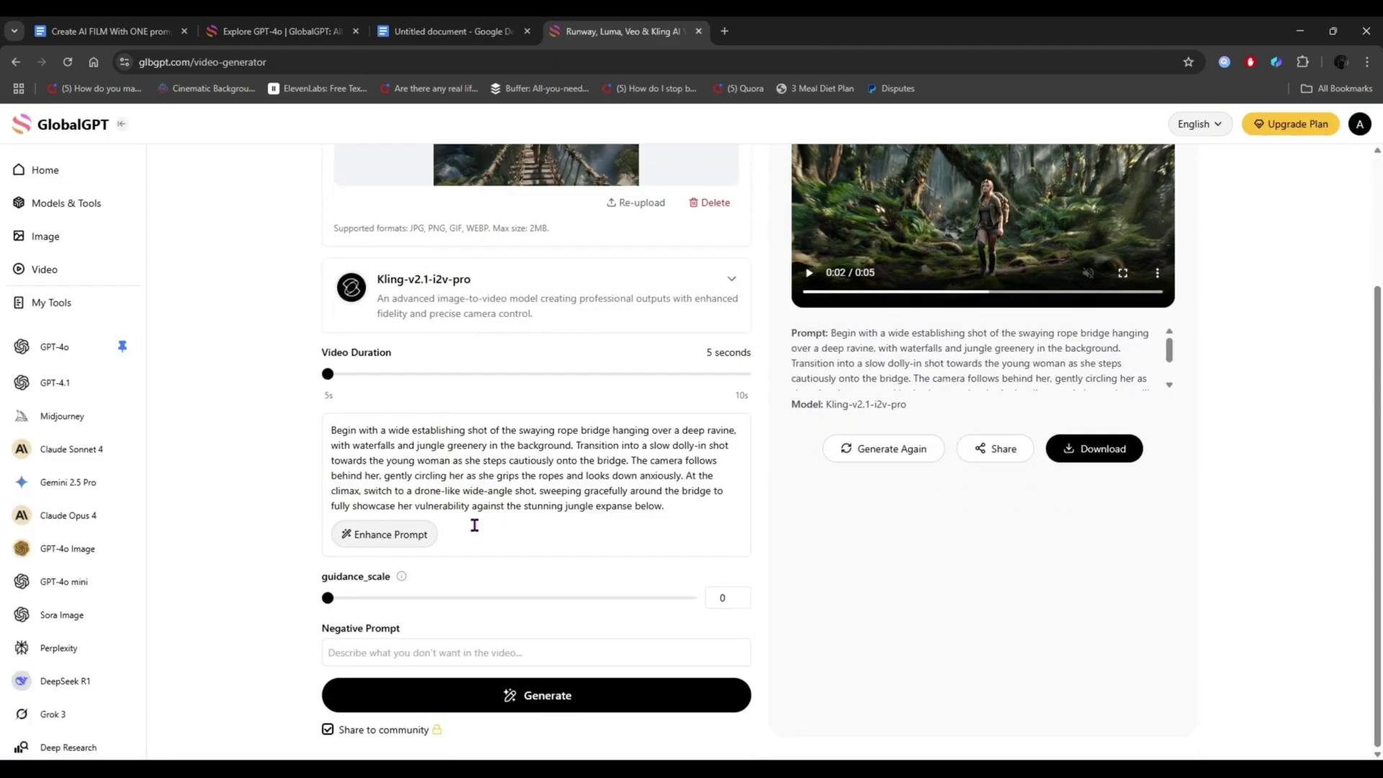
{"action": "left_click", "coordinate": [532, 709]}
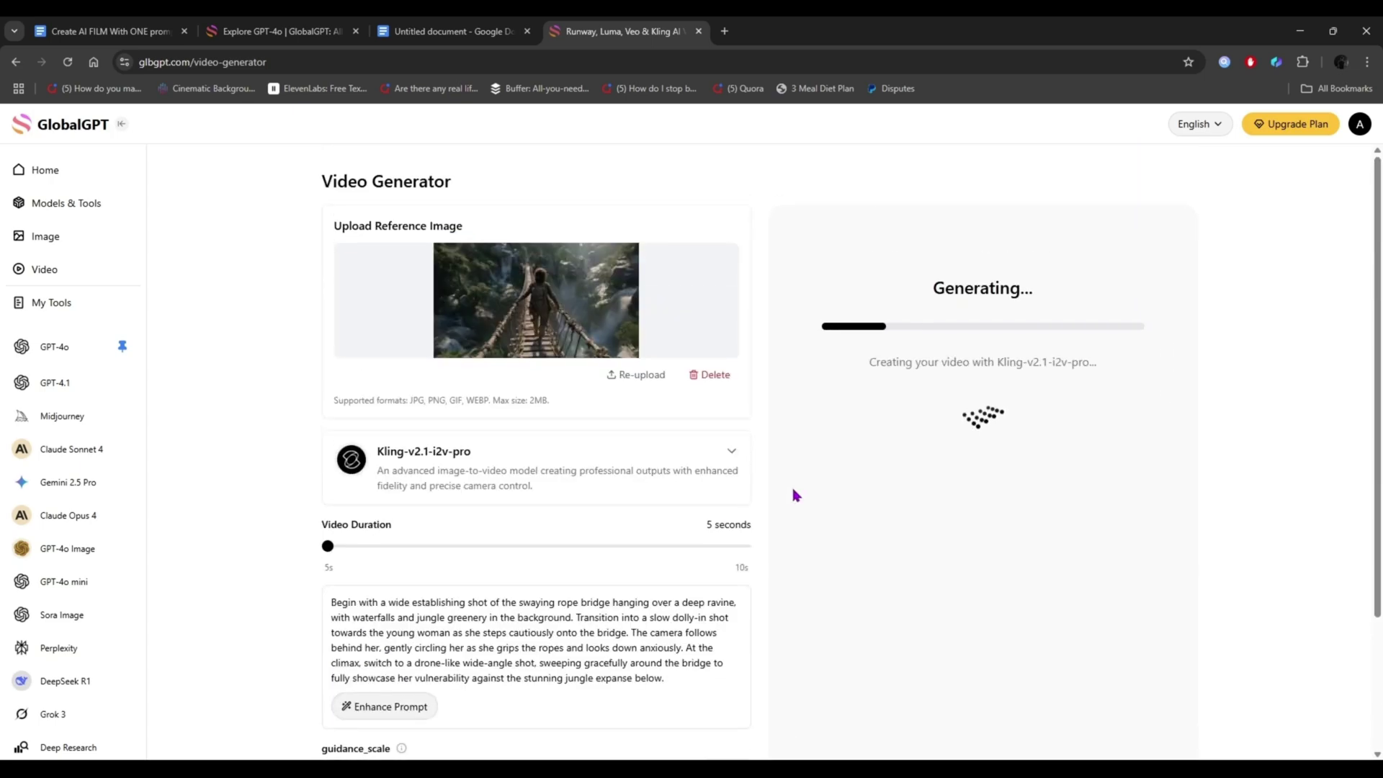
{"action": "left_click", "coordinate": [809, 447]}
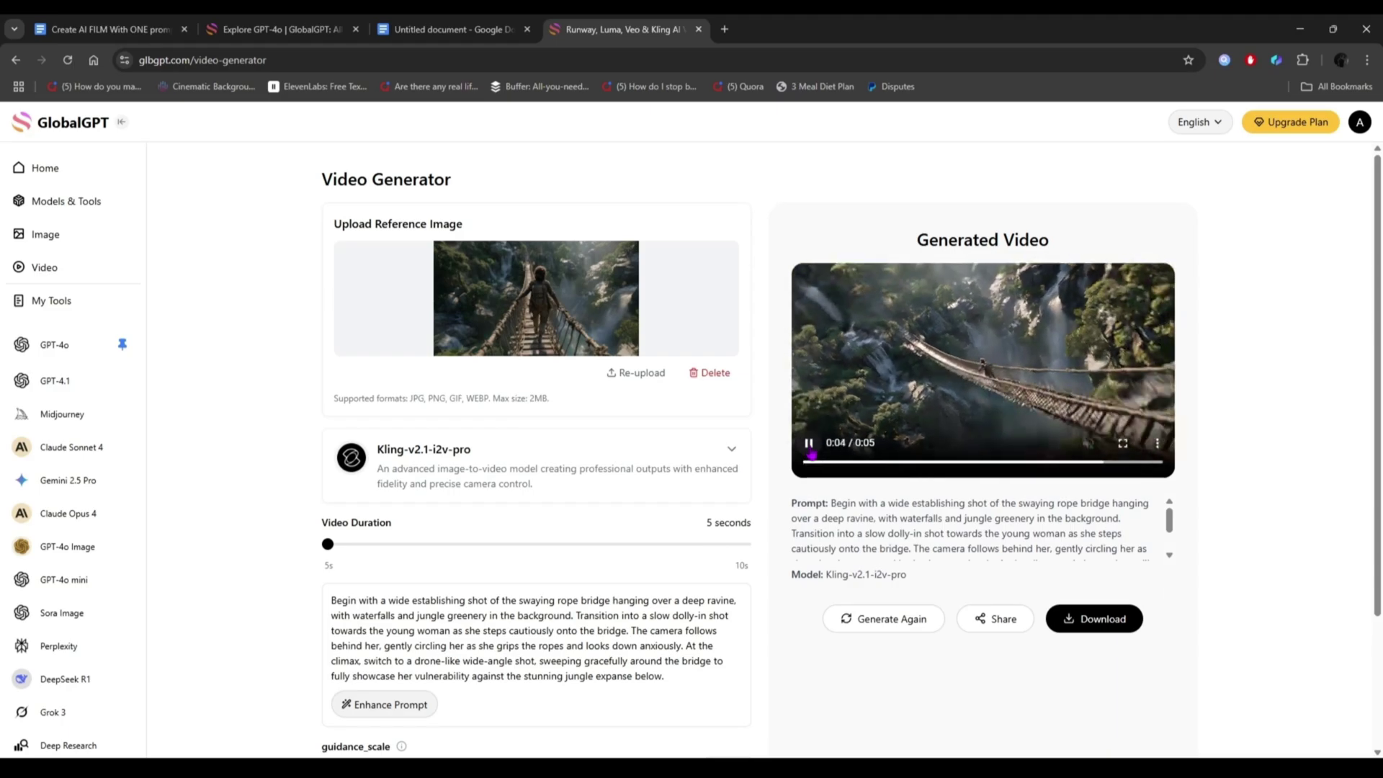
Step: Swap the reference image for the next scene's picture
{"action": "left_click", "coordinate": [632, 369]}
{"action": "left_click", "coordinate": [406, 153]}
{"action": "left_click", "coordinate": [566, 374]}
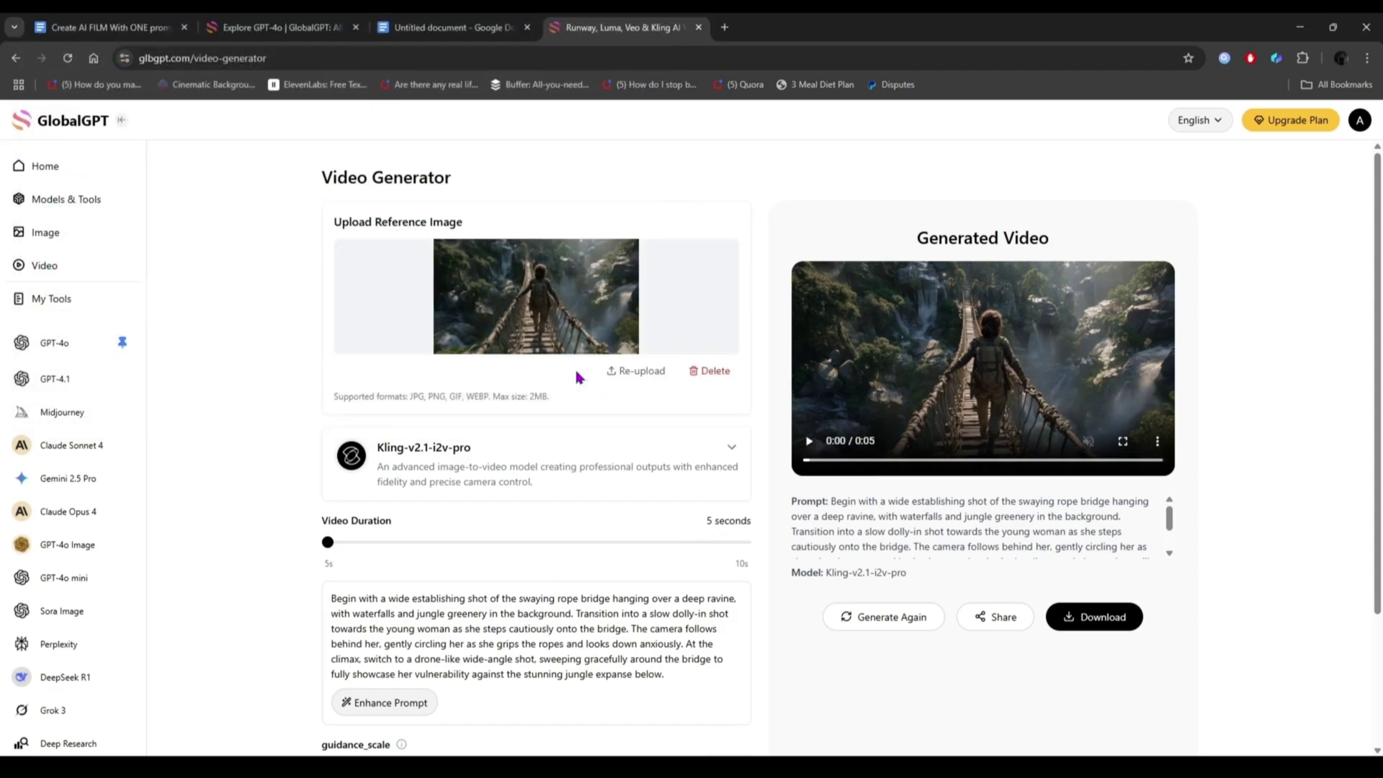
Step: Copy the swamp prompt from the Doc and paste it over the old video prompt
{"action": "left_click", "coordinate": [419, 21]}
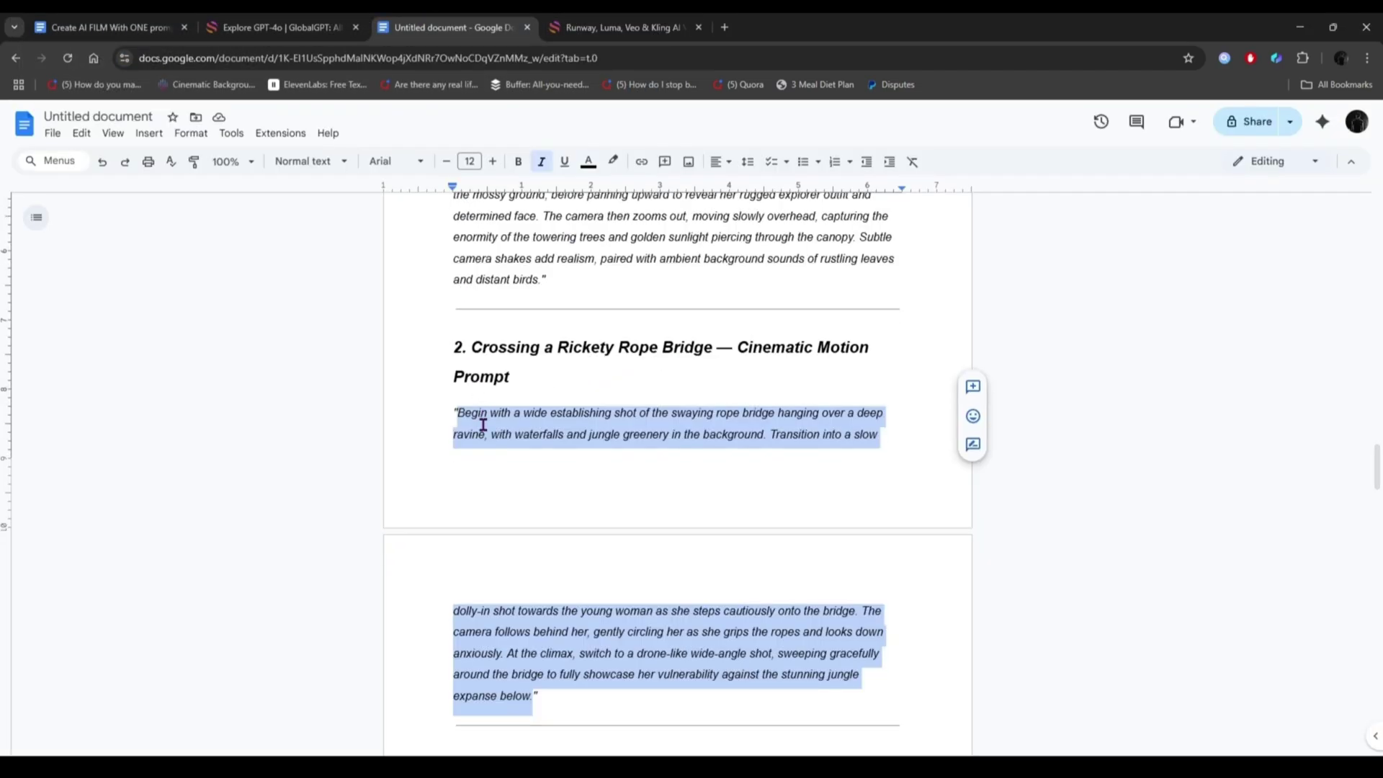
{"action": "scroll", "coordinate": [479, 425], "scroll_direction": "down", "scroll_amount": 5}
{"action": "left_click_drag", "start_coordinate": [453, 408], "coordinate": [821, 519]}
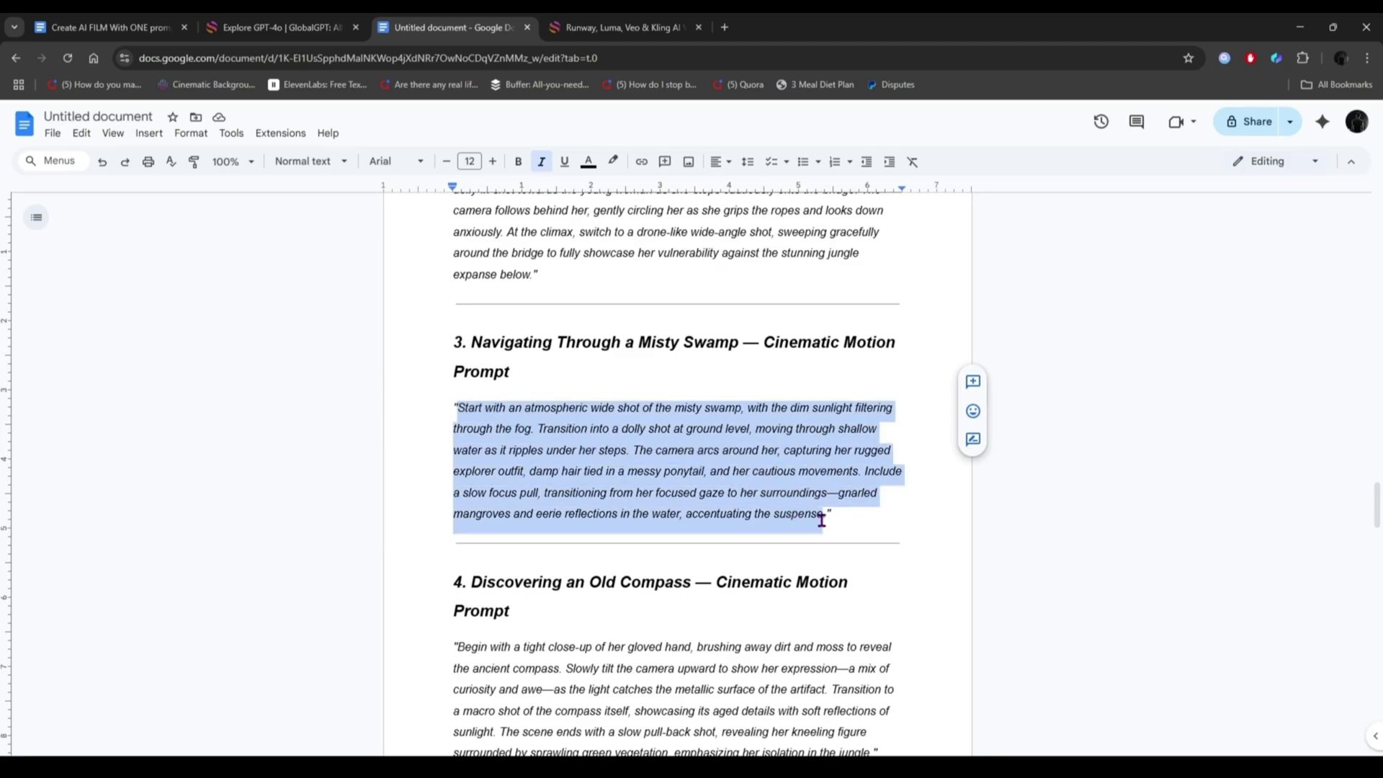
{"action": "right_click", "coordinate": [745, 435]}
{"action": "left_click", "coordinate": [790, 414]}
{"action": "left_click", "coordinate": [623, 27]}
{"action": "triple_click", "coordinate": [463, 618]}
{"action": "right_click", "coordinate": [464, 618]}
{"action": "left_click", "coordinate": [497, 288]}
Step: Play and pause the generated cliff-climb clip
{"action": "scroll", "coordinate": [547, 718], "scroll_direction": "down", "scroll_amount": 2}
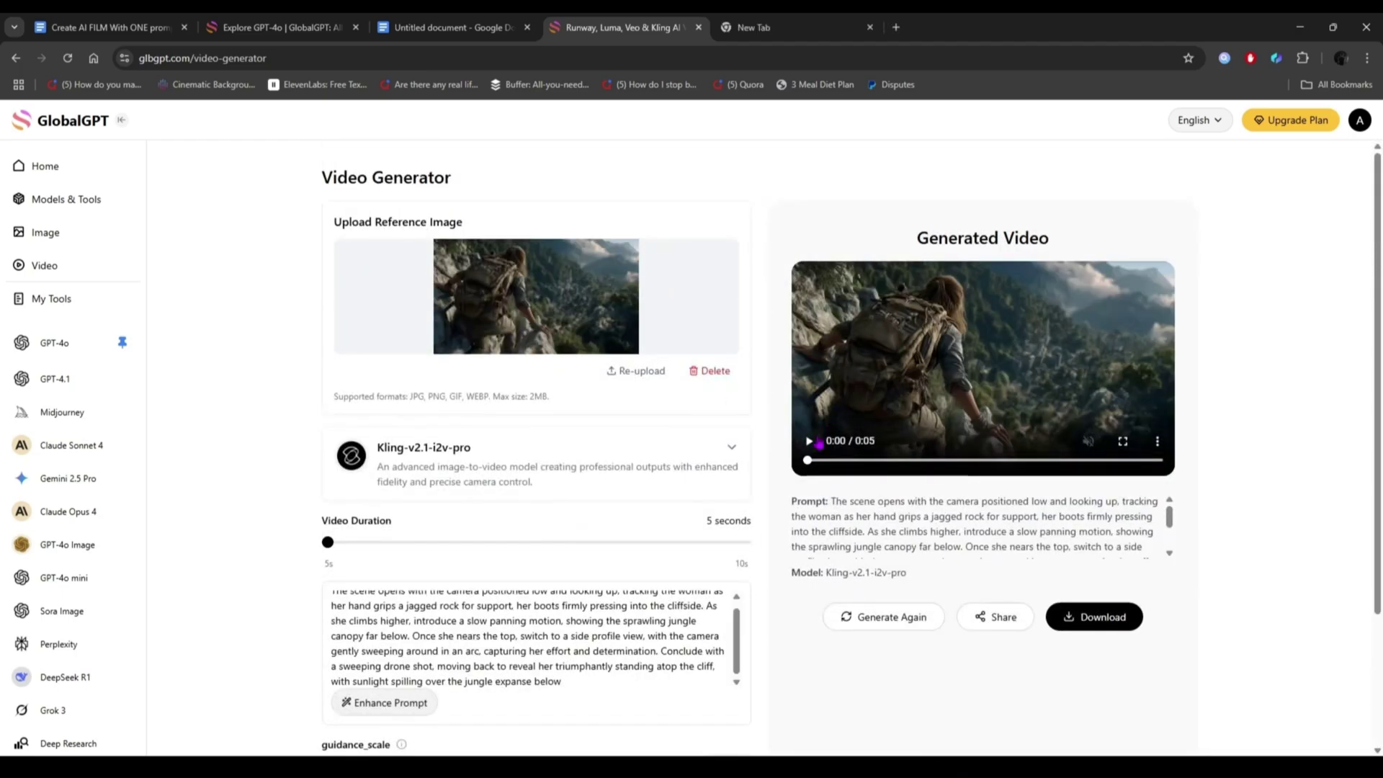
{"action": "left_click", "coordinate": [809, 441]}
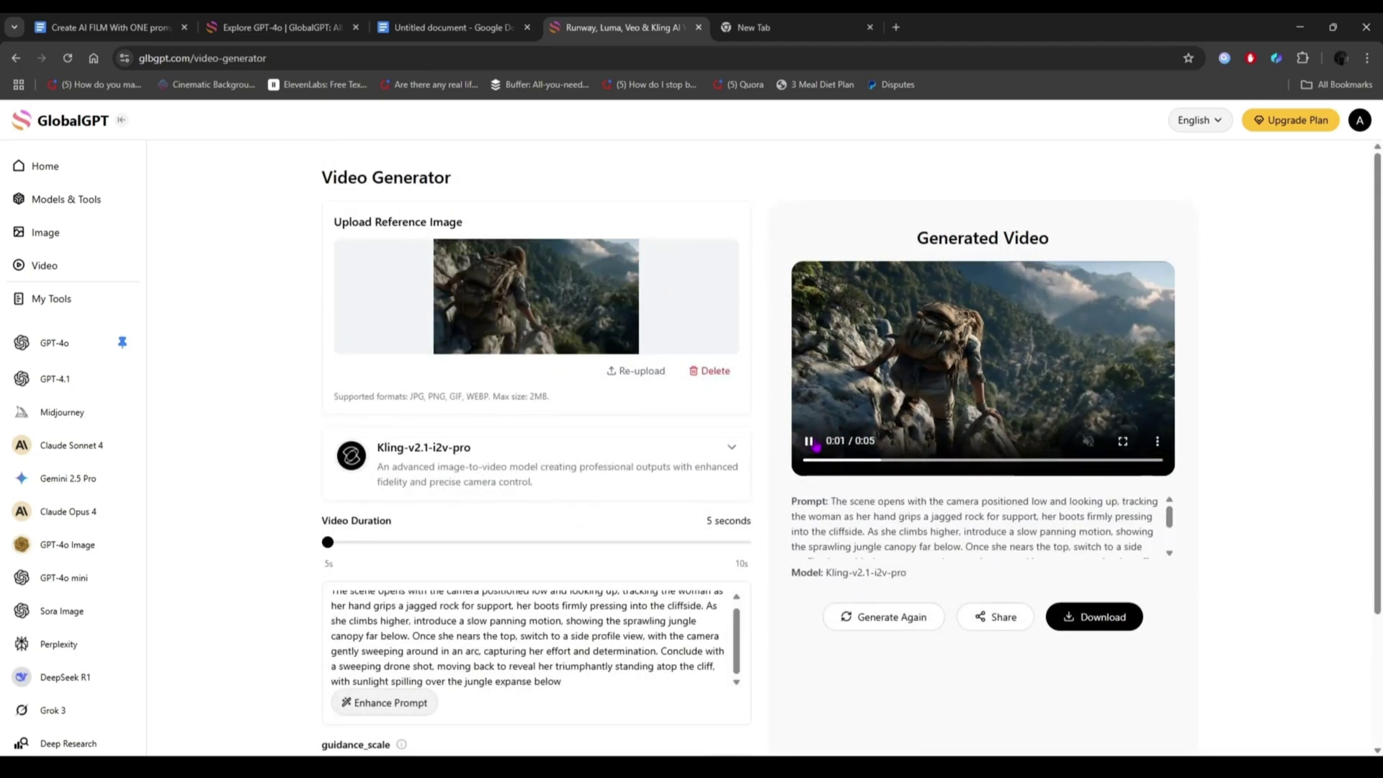
{"action": "left_click", "coordinate": [811, 443]}
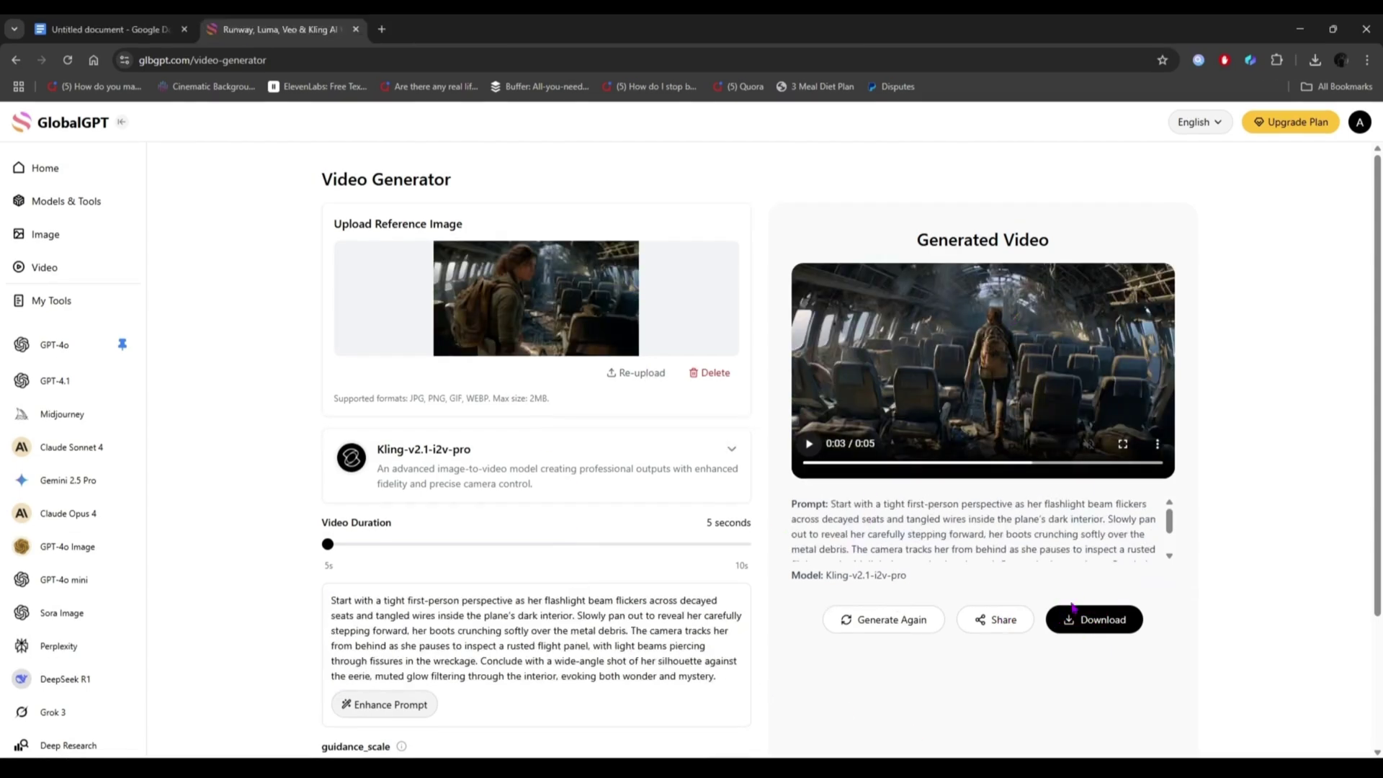
Step: Download the plane-interior clip from My Creations, saving it as video (7).mp4
{"action": "left_click", "coordinate": [1361, 128]}
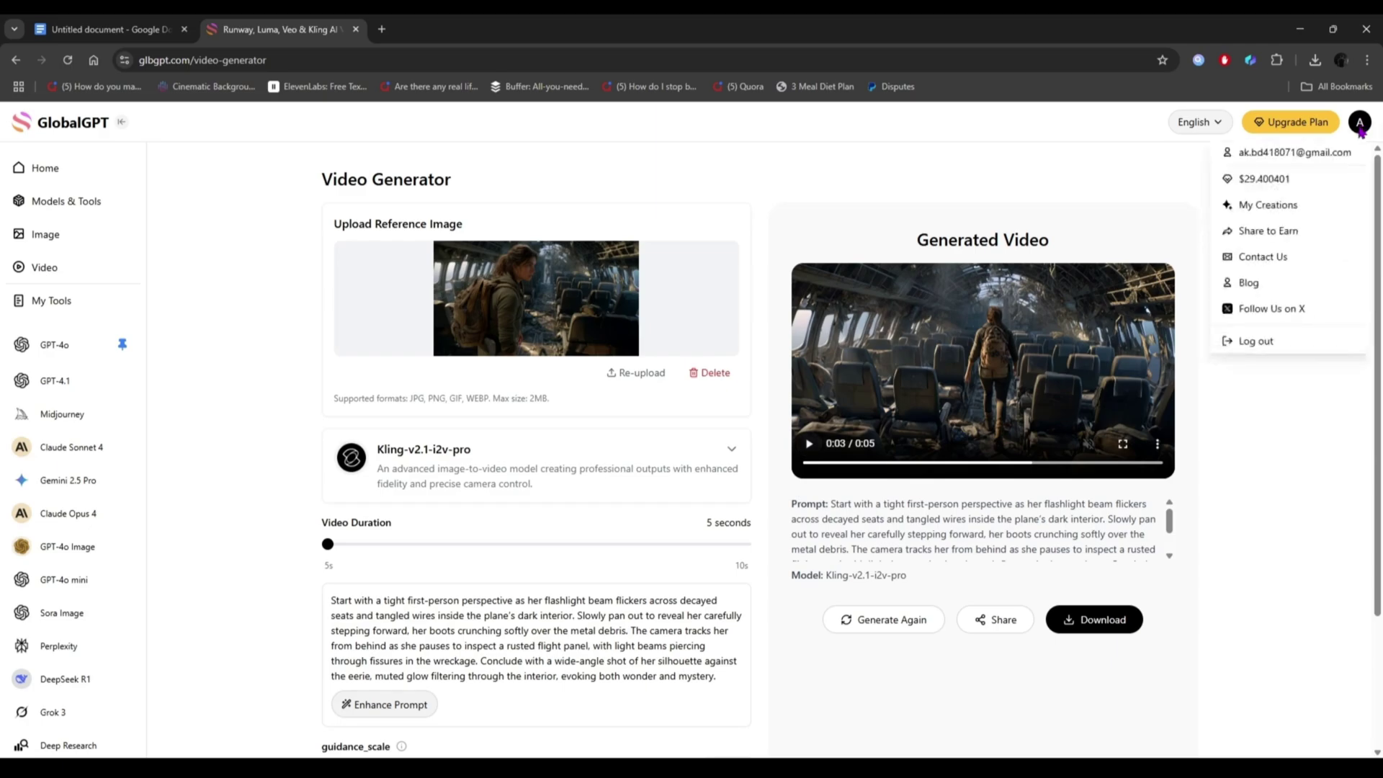
{"action": "left_click", "coordinate": [1252, 207]}
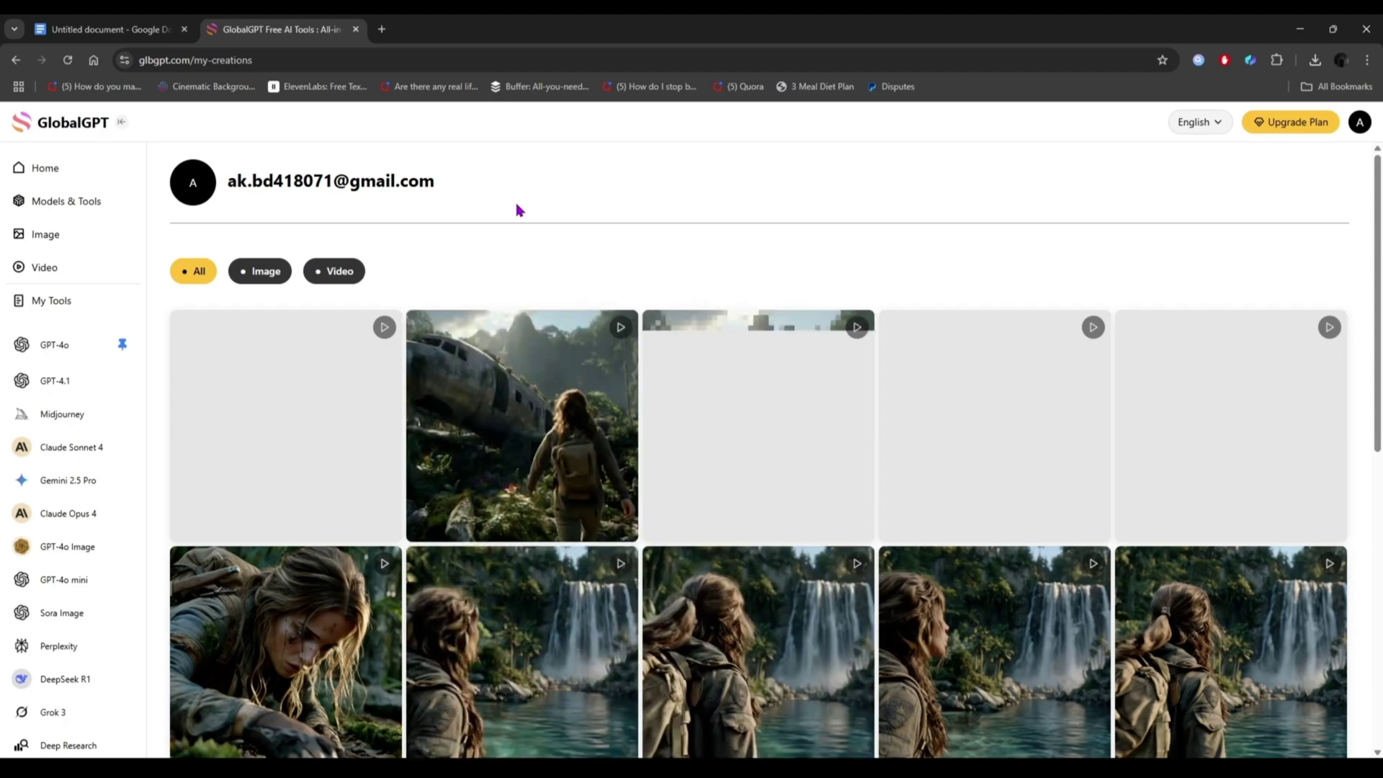
{"action": "left_click", "coordinate": [333, 396]}
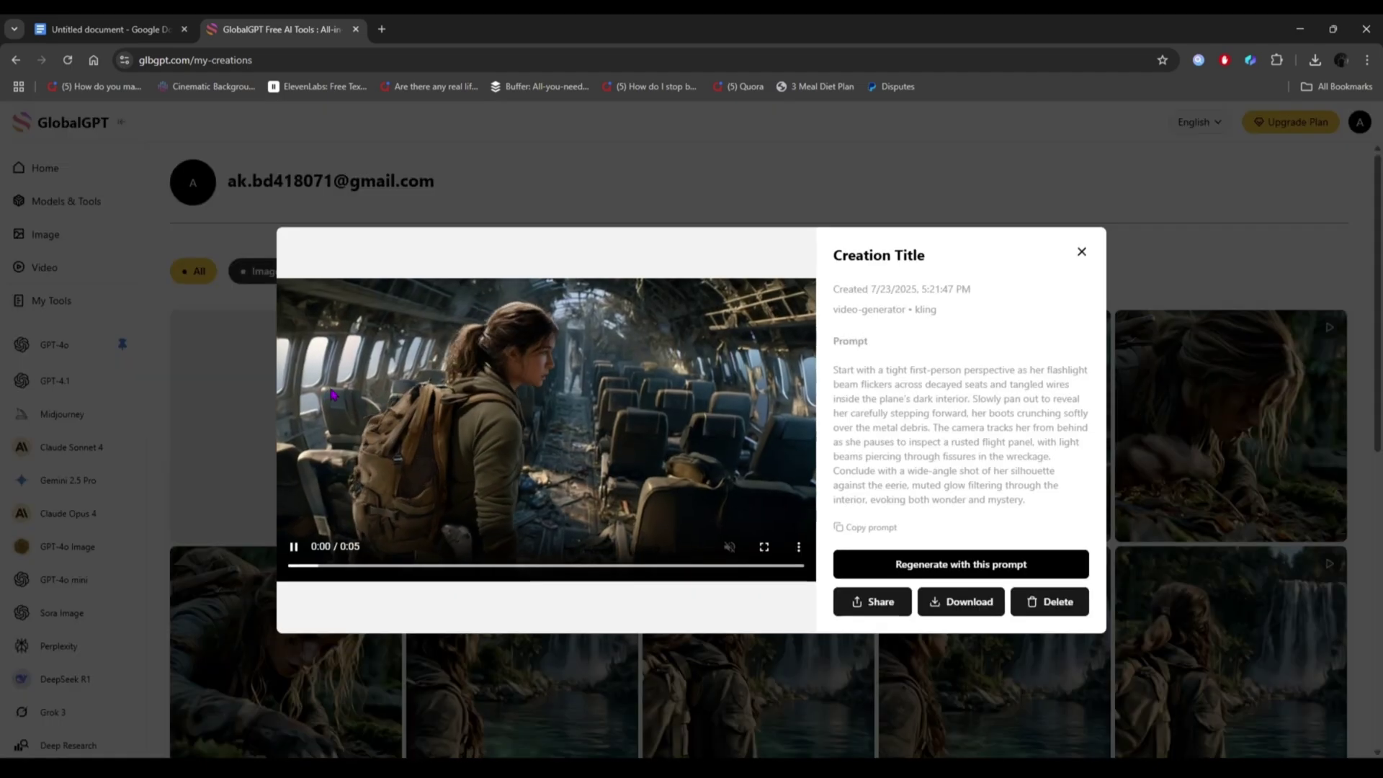
{"action": "left_click", "coordinate": [950, 602]}
{"action": "left_click", "coordinate": [568, 377]}
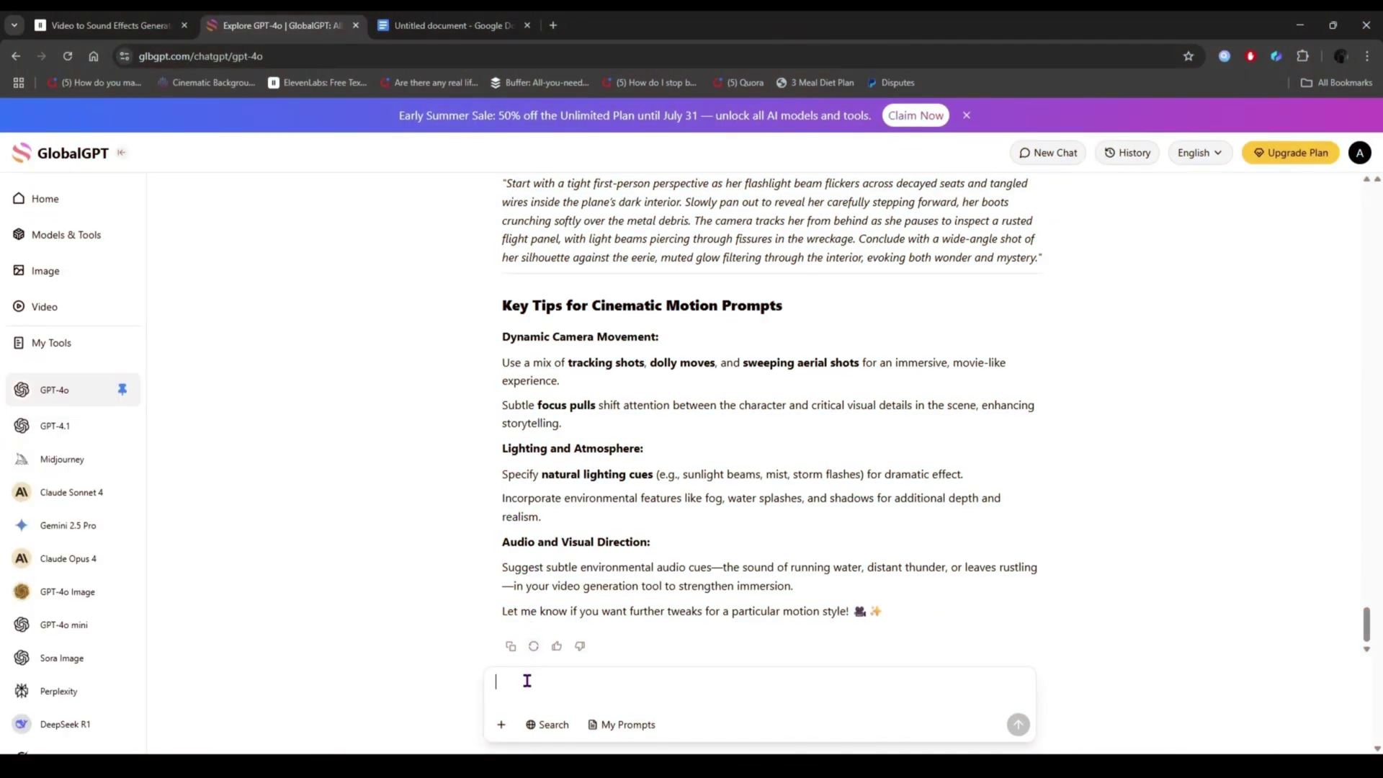
Step: Send GPT-4o the sound-effects request for all ten scenes and dismiss the summer sale banner
{"action": "right_click", "coordinate": [526, 681]}
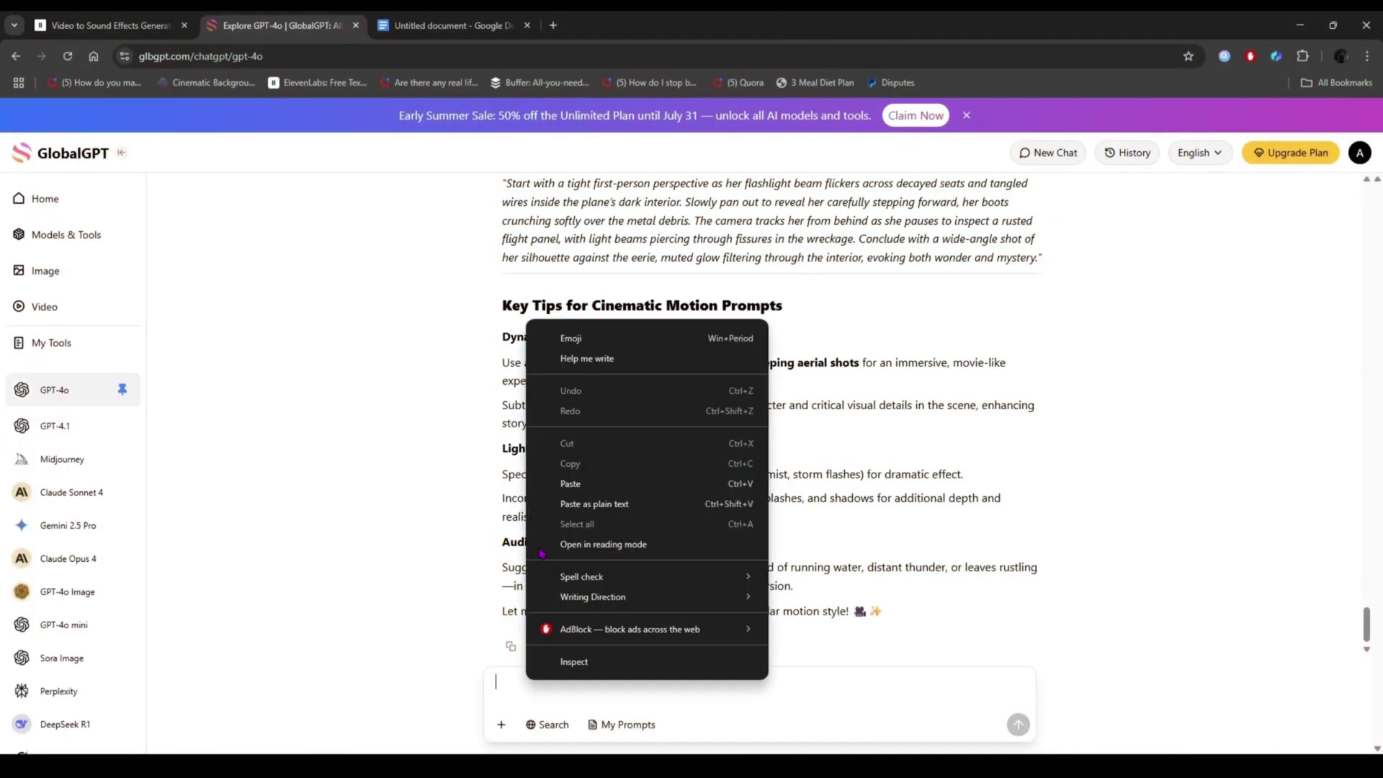
{"action": "left_click", "coordinate": [592, 481]}
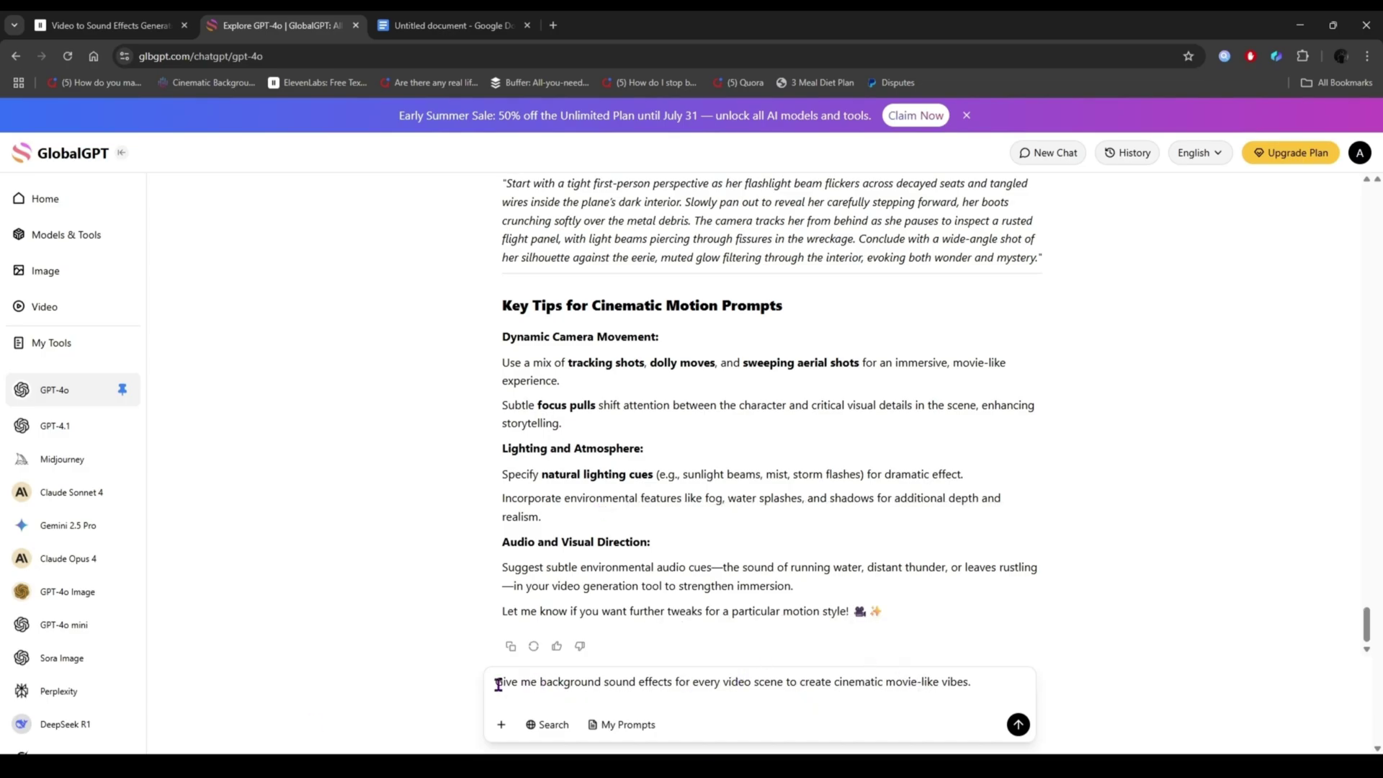
{"action": "left_click", "coordinate": [981, 680]}
{"action": "key", "text": "Return"}
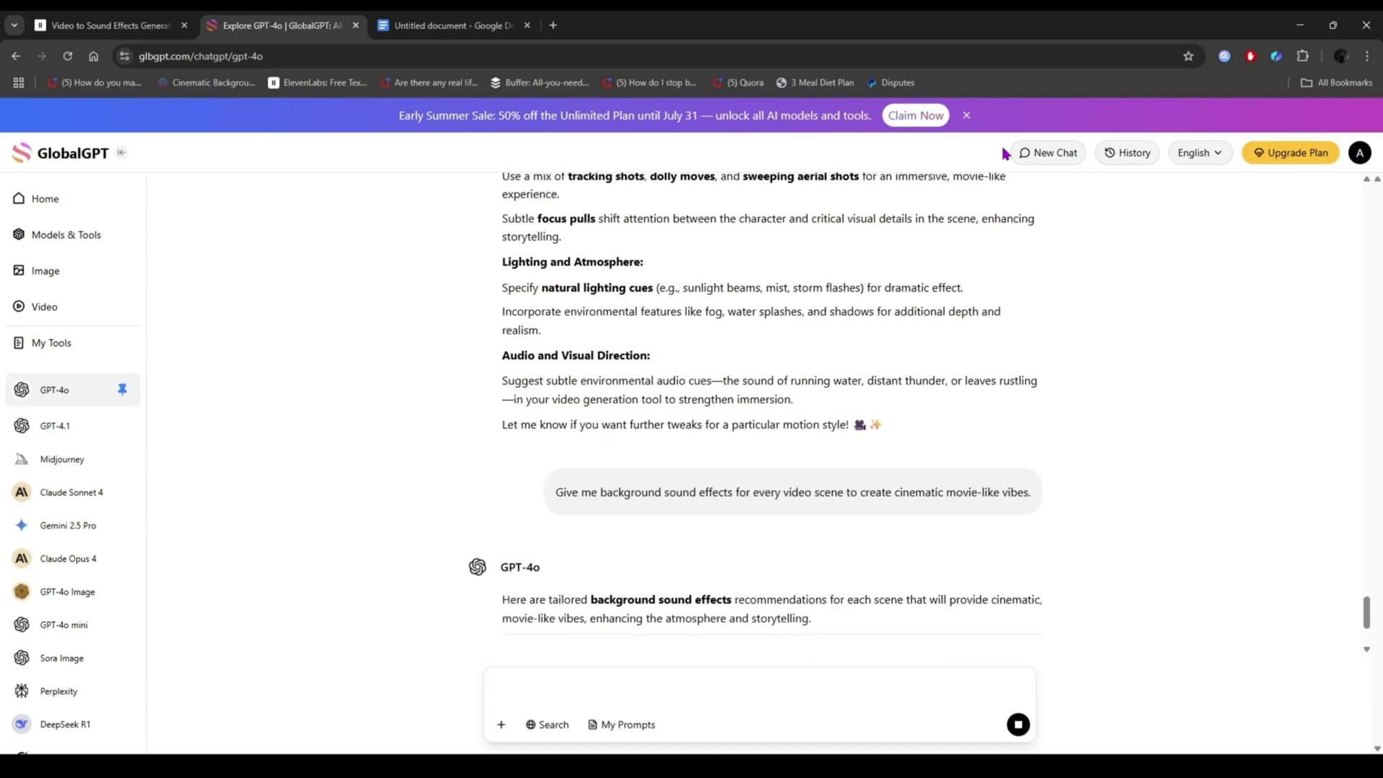
{"action": "left_click", "coordinate": [966, 115]}
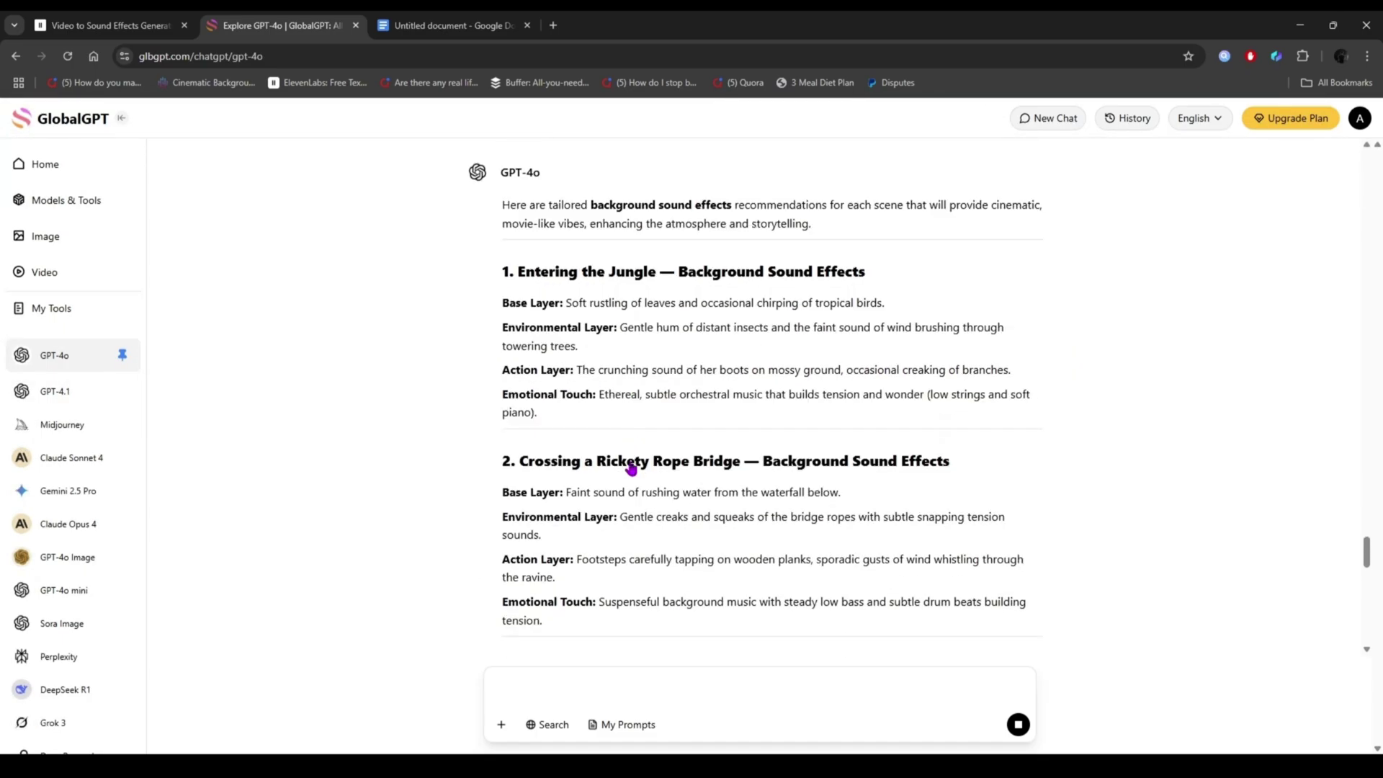
Step: Copy GPT-4o's ten-scene sound-effect layers and paste them as plain text into the Google Doc
{"action": "scroll", "coordinate": [631, 468], "scroll_direction": "down", "scroll_amount": 3}
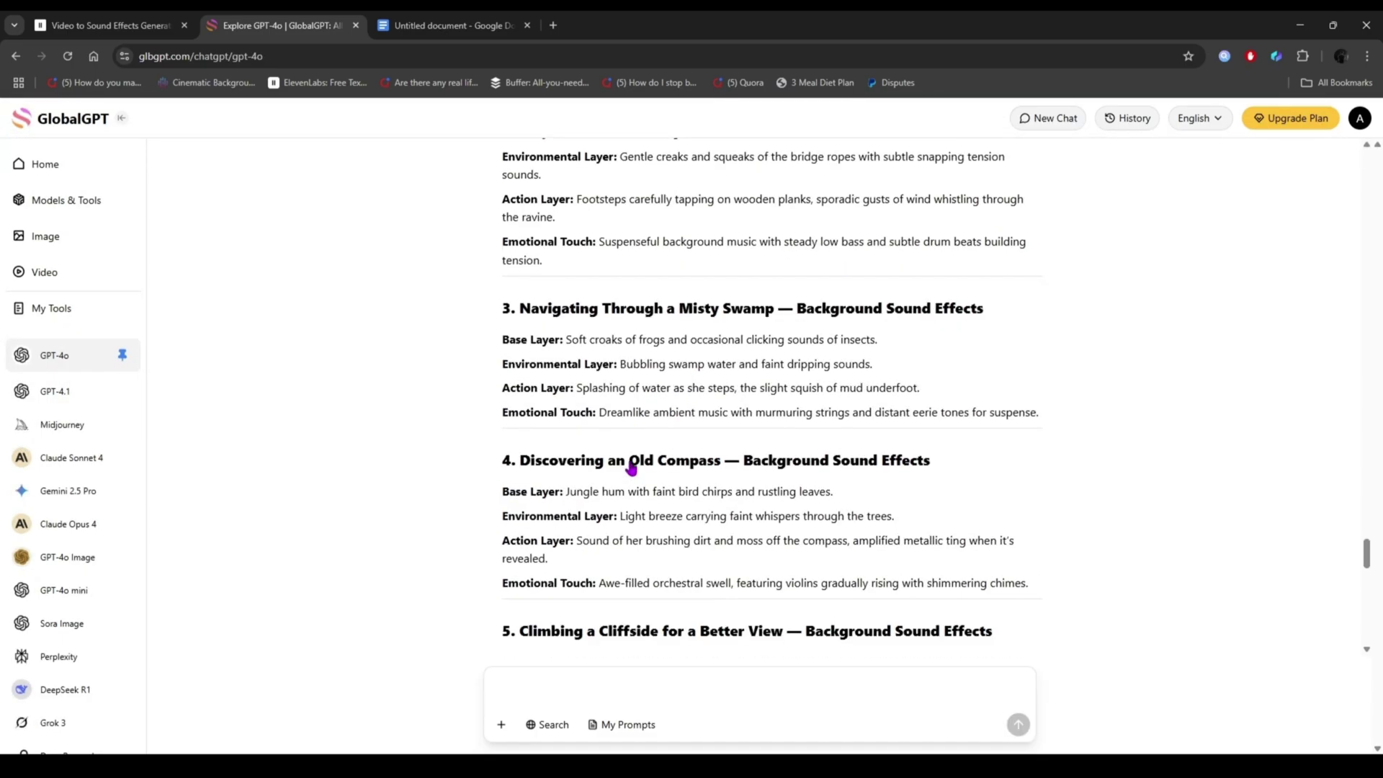
{"action": "scroll", "coordinate": [631, 468], "scroll_direction": "down", "scroll_amount": 15}
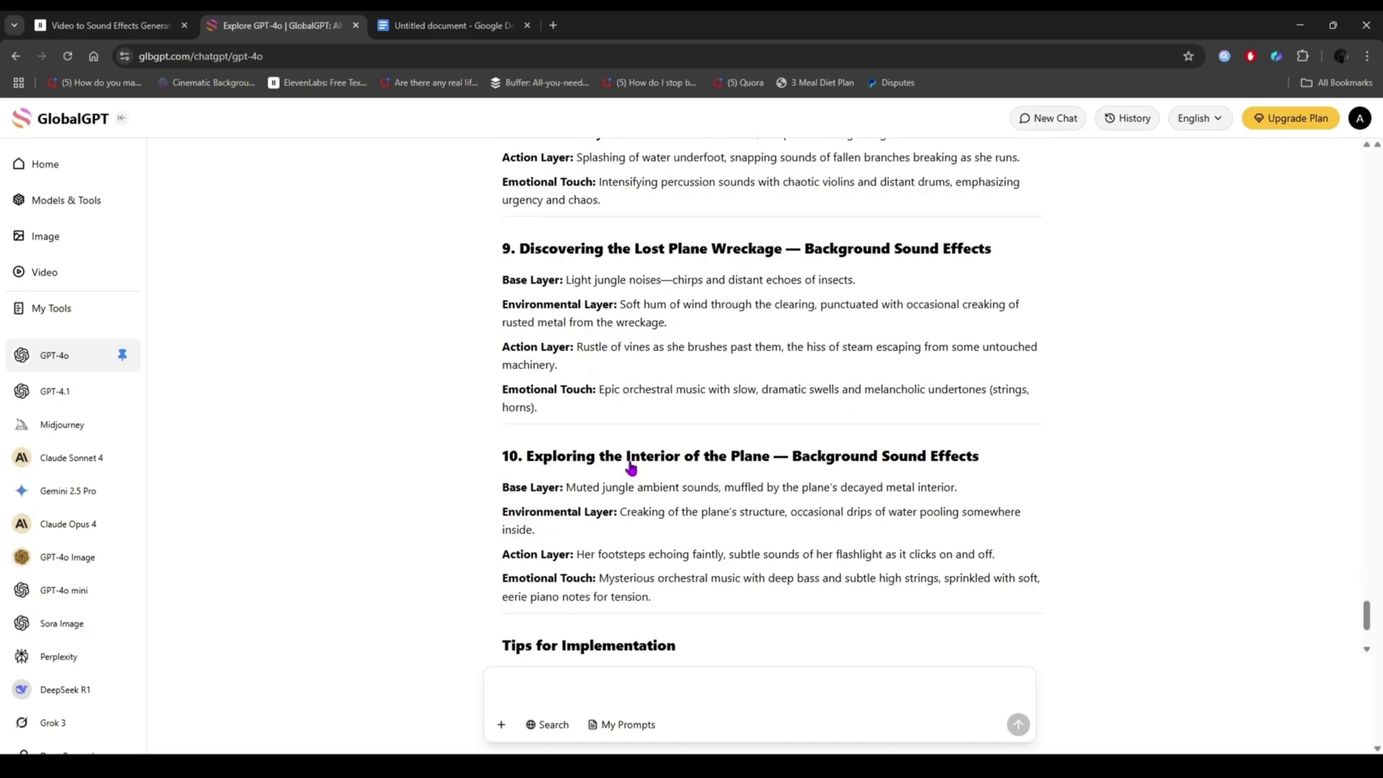
{"action": "scroll", "coordinate": [631, 468], "scroll_direction": "down", "scroll_amount": 2}
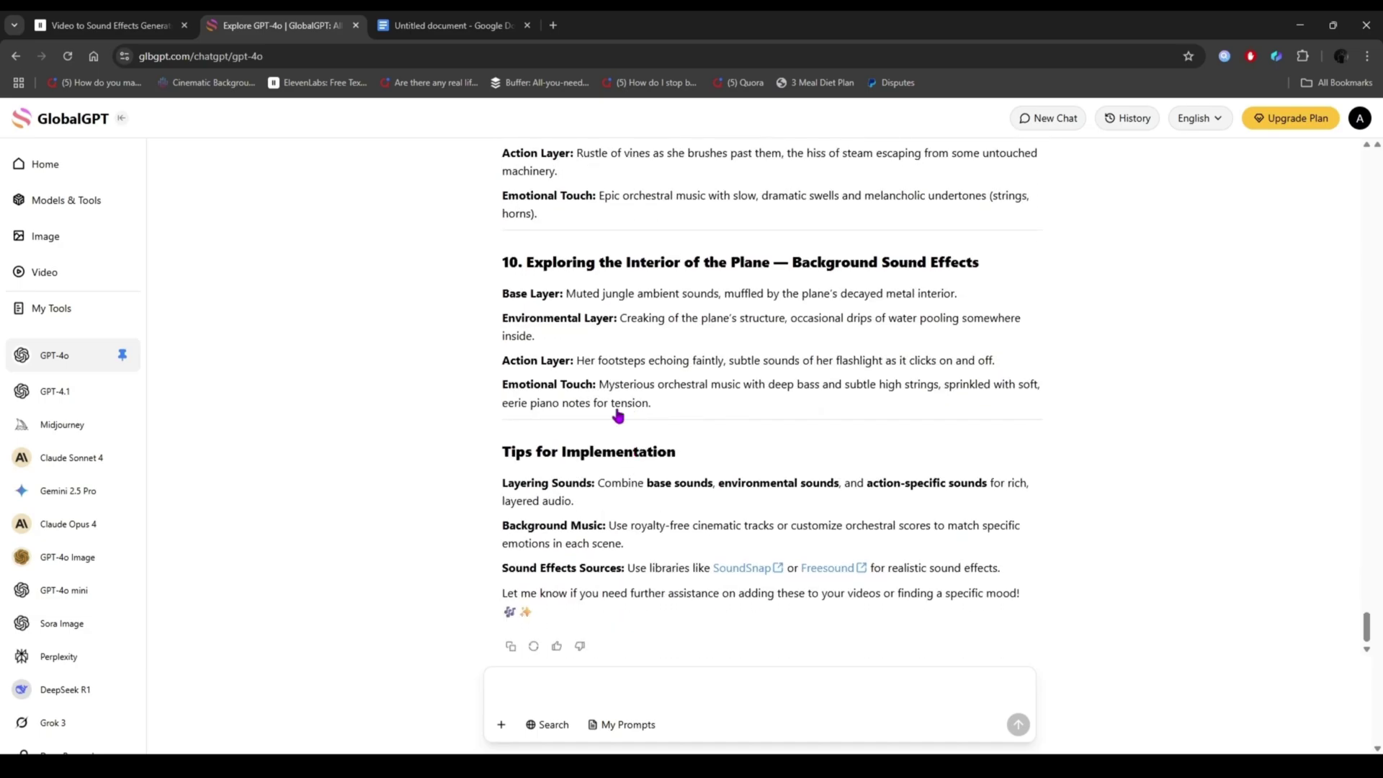
{"action": "left_click_drag", "start_coordinate": [618, 416], "coordinate": [615, 411]}
{"action": "scroll", "coordinate": [614, 411], "scroll_direction": "up", "scroll_amount": 20}
{"action": "scroll", "coordinate": [730, 423], "scroll_direction": "down", "scroll_amount": 20}
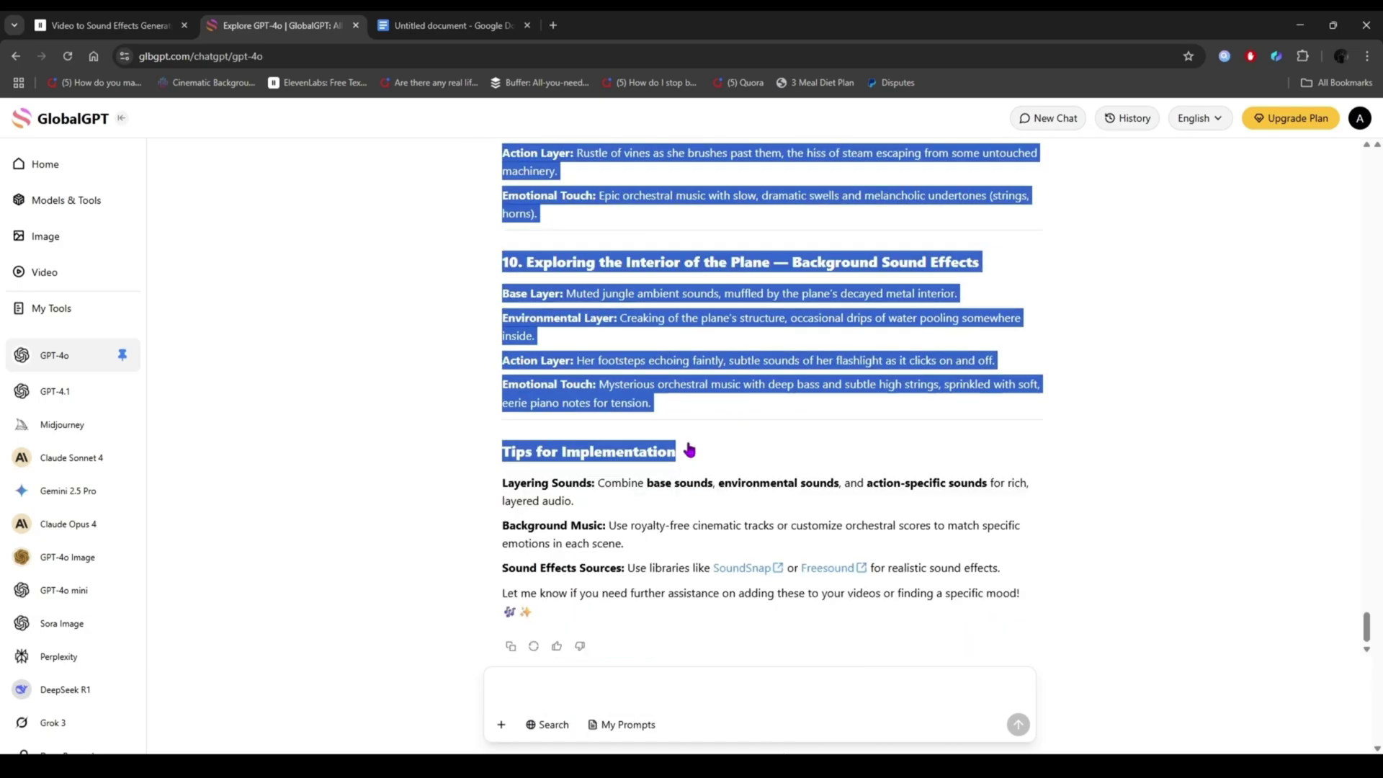
{"action": "right_click", "coordinate": [605, 306]}
{"action": "left_click", "coordinate": [633, 311]}
{"action": "left_click", "coordinate": [447, 25]}
{"action": "right_click", "coordinate": [463, 277]}
{"action": "left_click", "coordinate": [504, 361]}
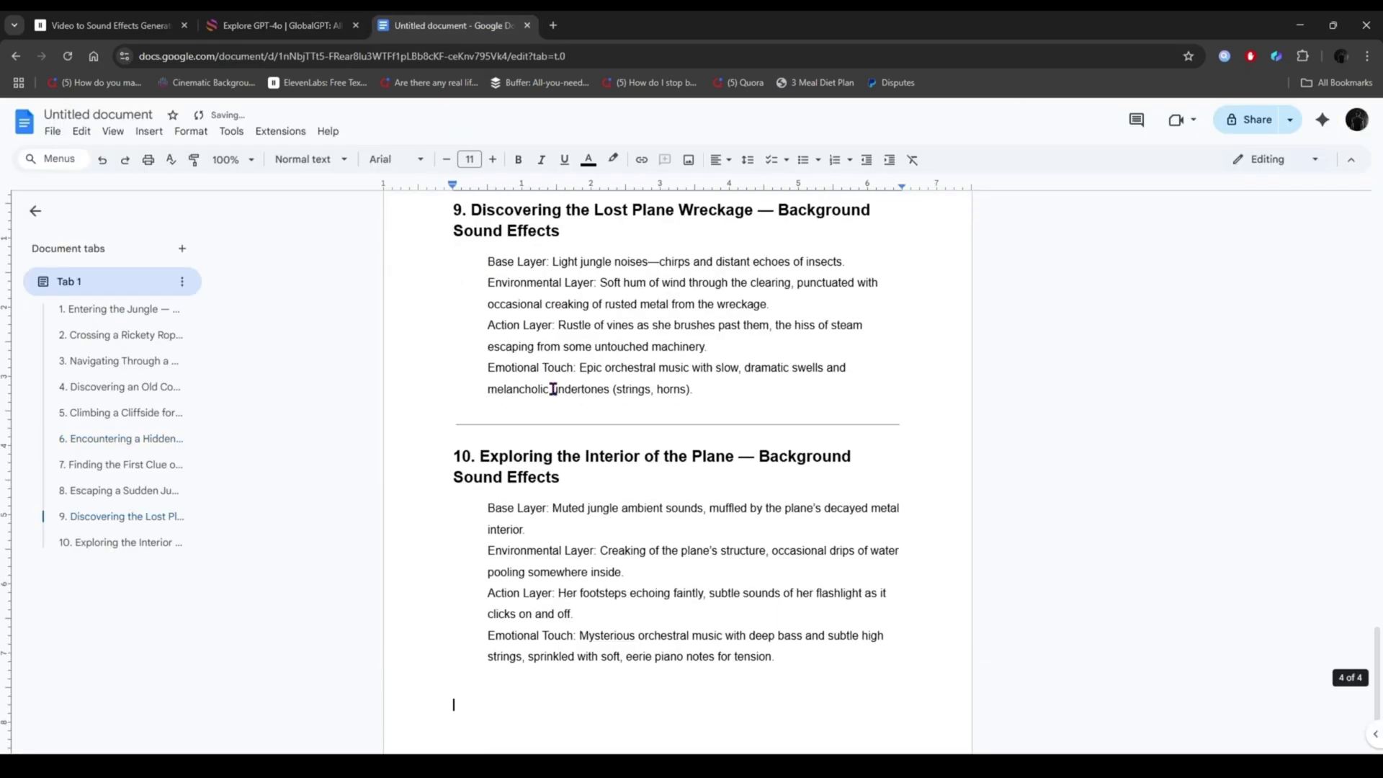
{"action": "scroll", "coordinate": [576, 401], "scroll_direction": "up", "scroll_amount": 20}
{"action": "left_click", "coordinate": [108, 26]}
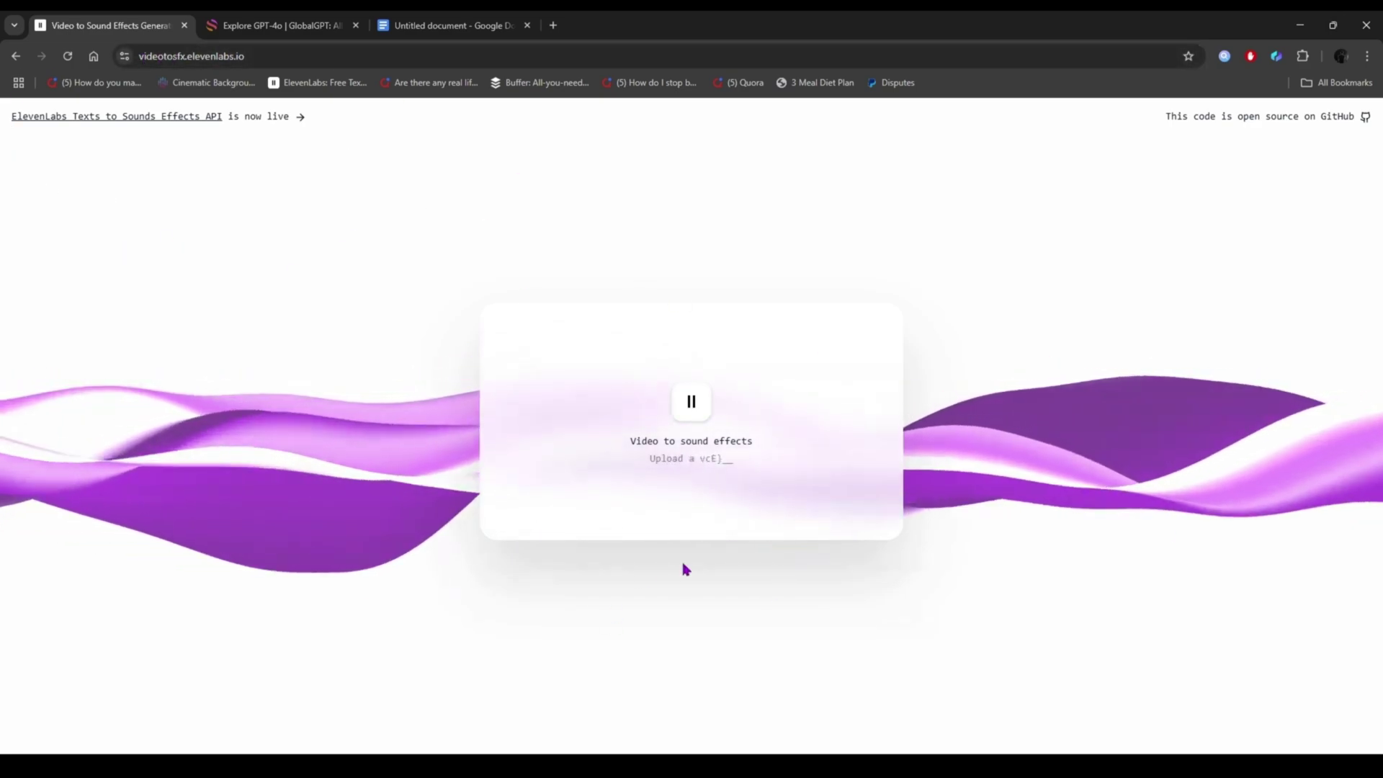
Step: Upload video clip 0 to Video to Sound Effects for analysis
{"action": "left_click", "coordinate": [690, 402]}
{"action": "left_click", "coordinate": [167, 147]}
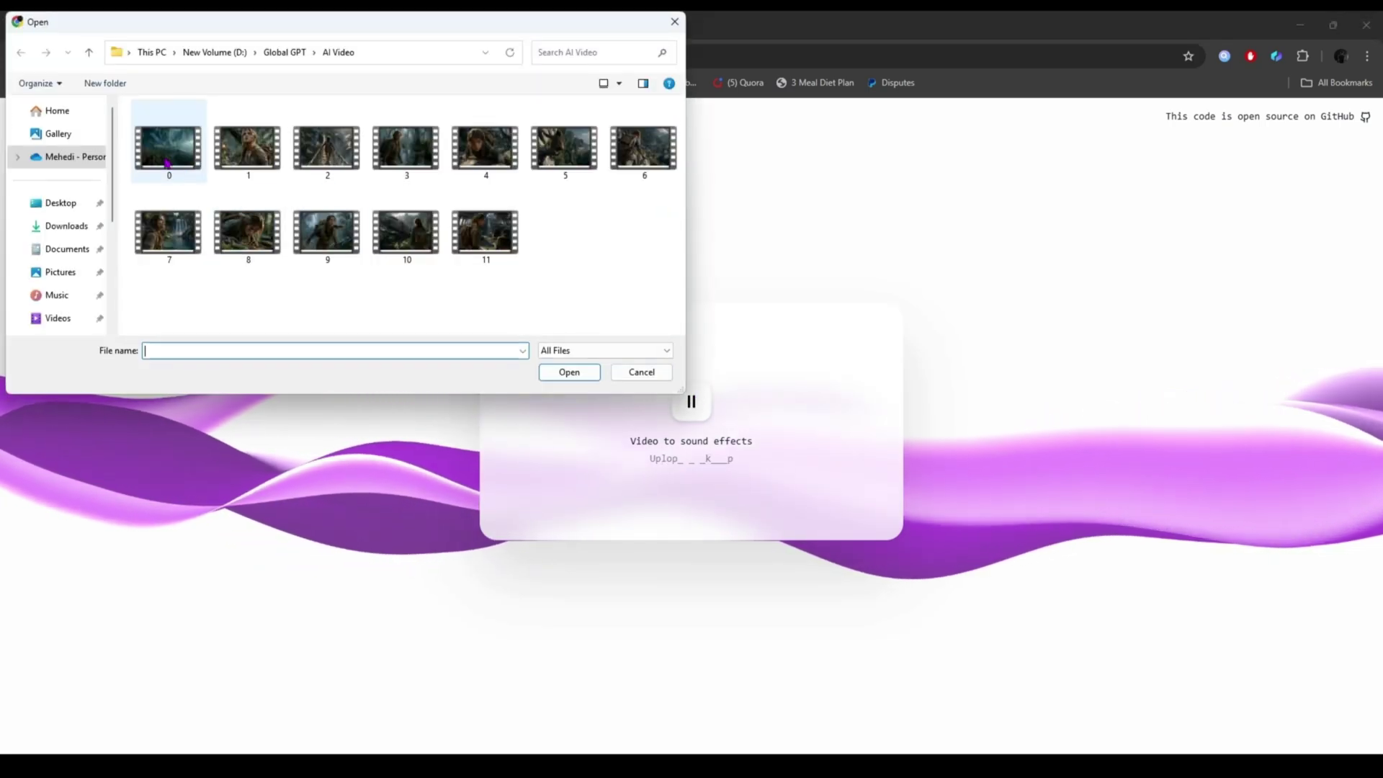
{"action": "left_click", "coordinate": [558, 375]}
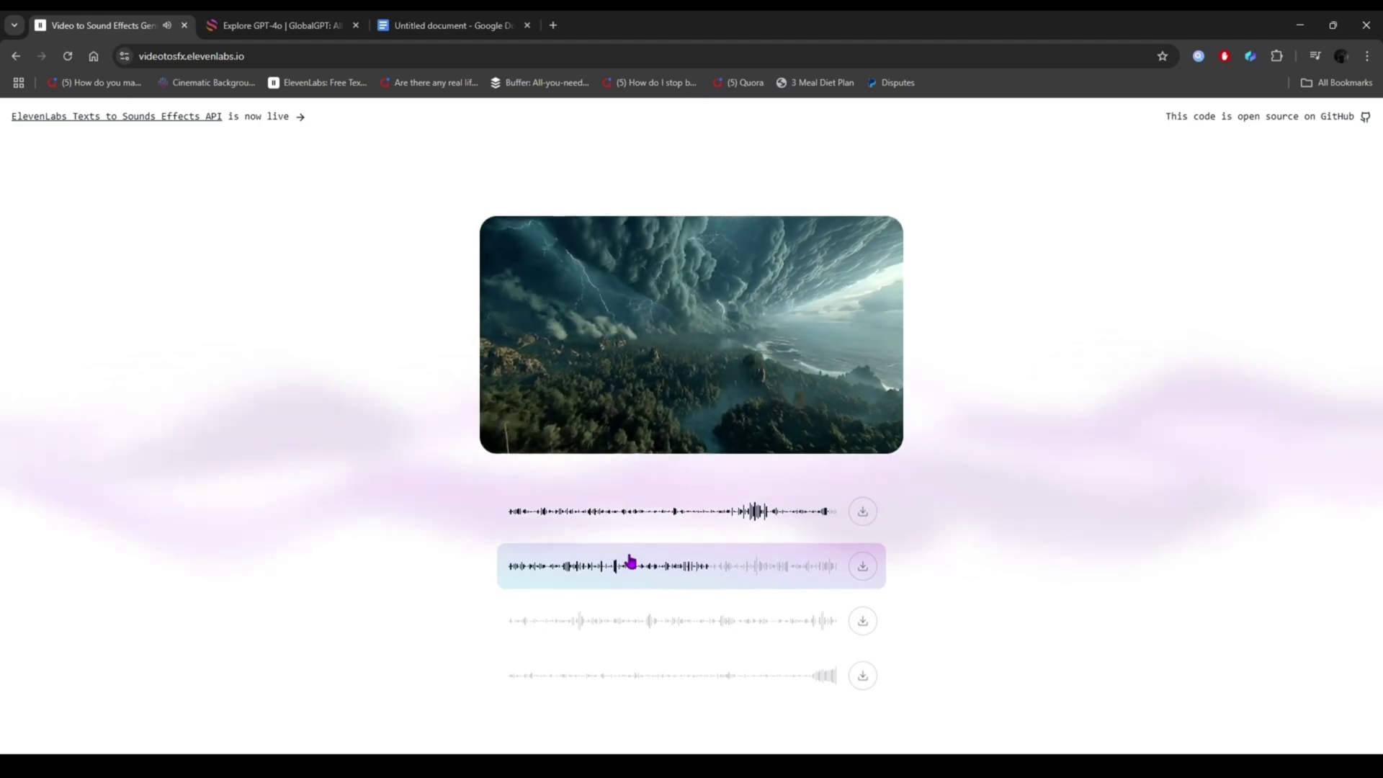
Step: Preview the third generated soundtrack, save the clip as final_output, and browse free sound effect results
{"action": "left_click", "coordinate": [656, 636]}
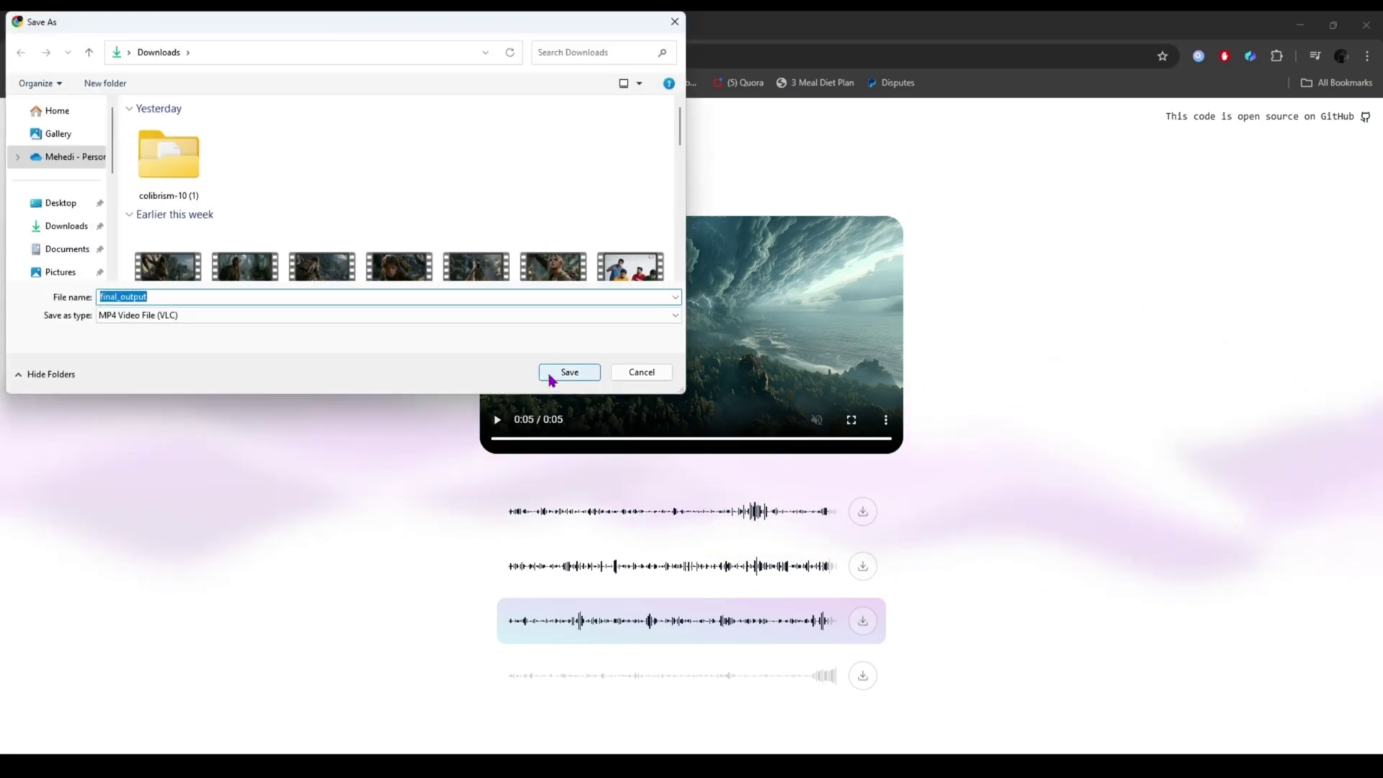
{"action": "left_click", "coordinate": [551, 376]}
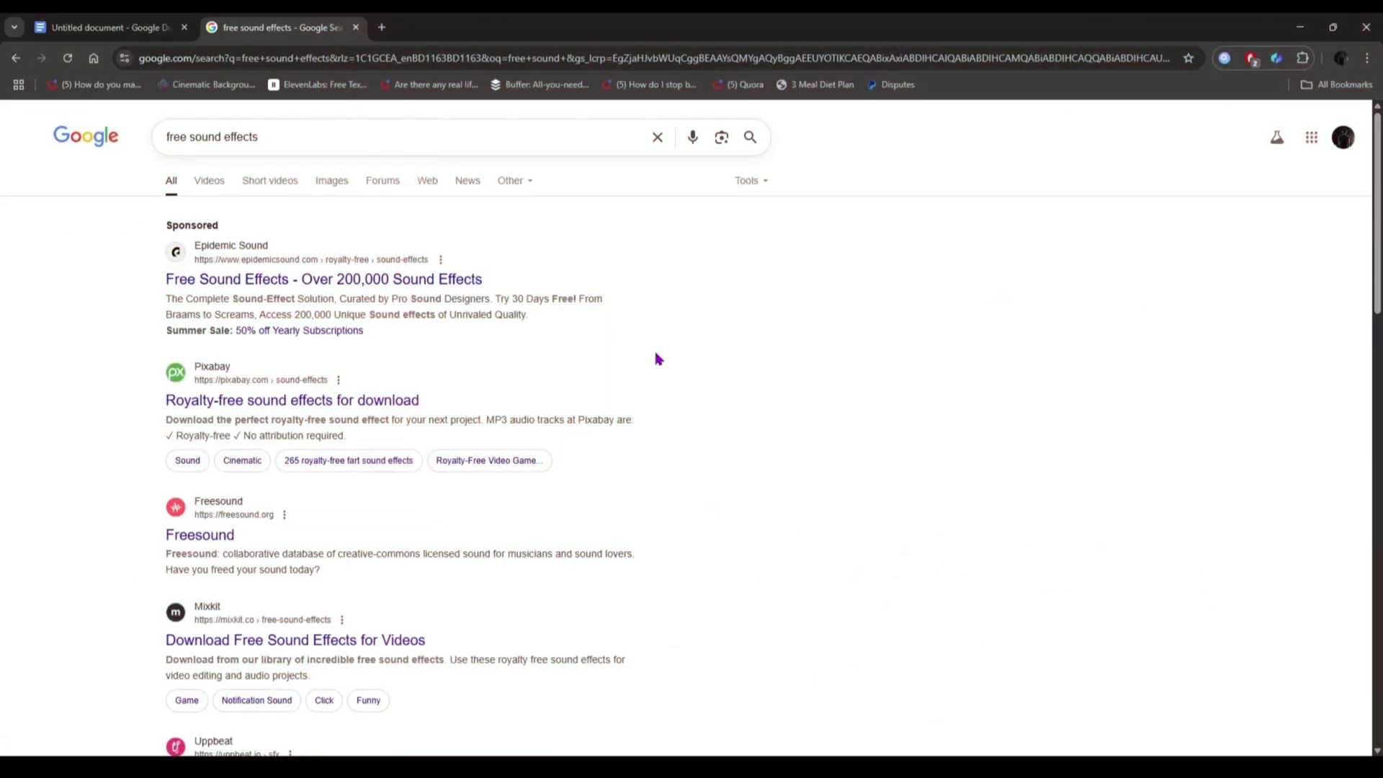
{"action": "scroll", "coordinate": [656, 358], "scroll_direction": "down", "scroll_amount": 2}
{"action": "scroll", "coordinate": [657, 358], "scroll_direction": "down", "scroll_amount": 4}
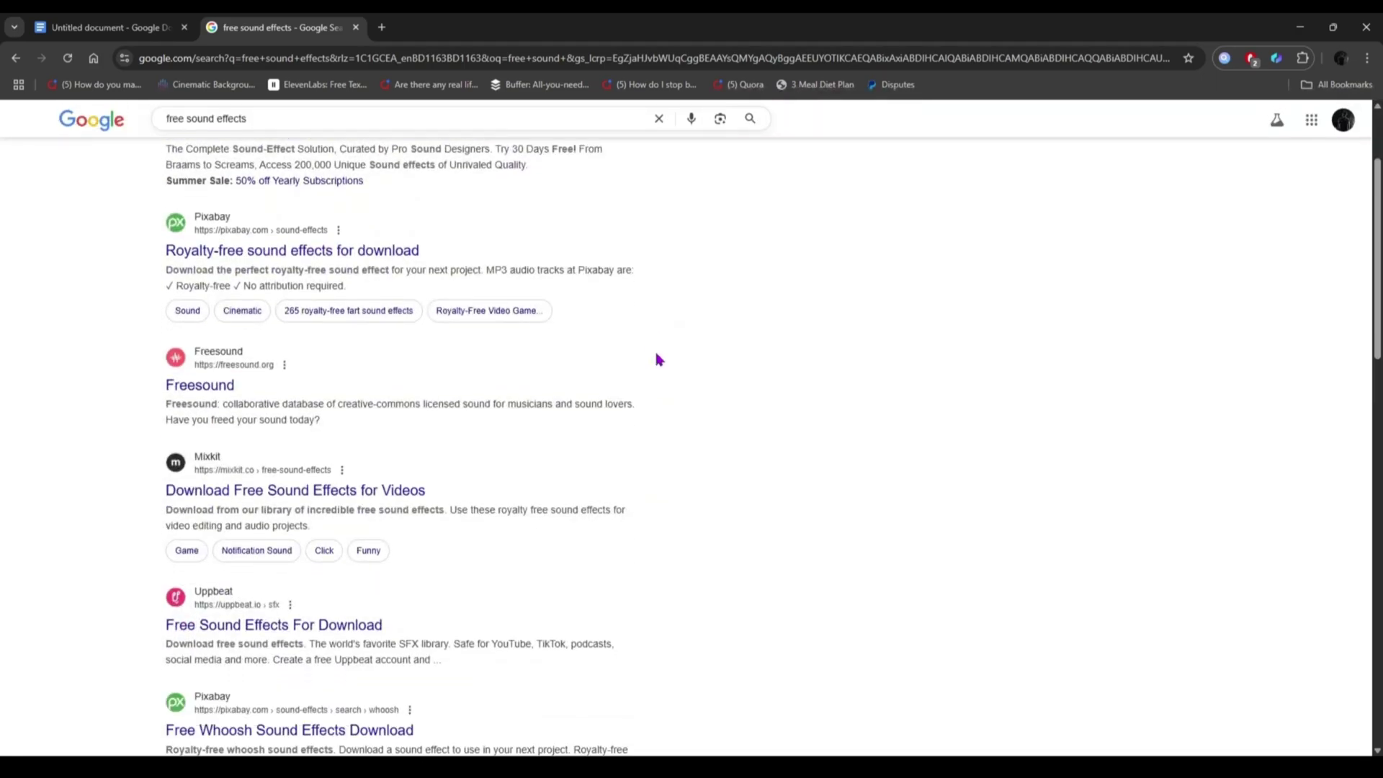
{"action": "scroll", "coordinate": [657, 358], "scroll_direction": "down", "scroll_amount": 4}
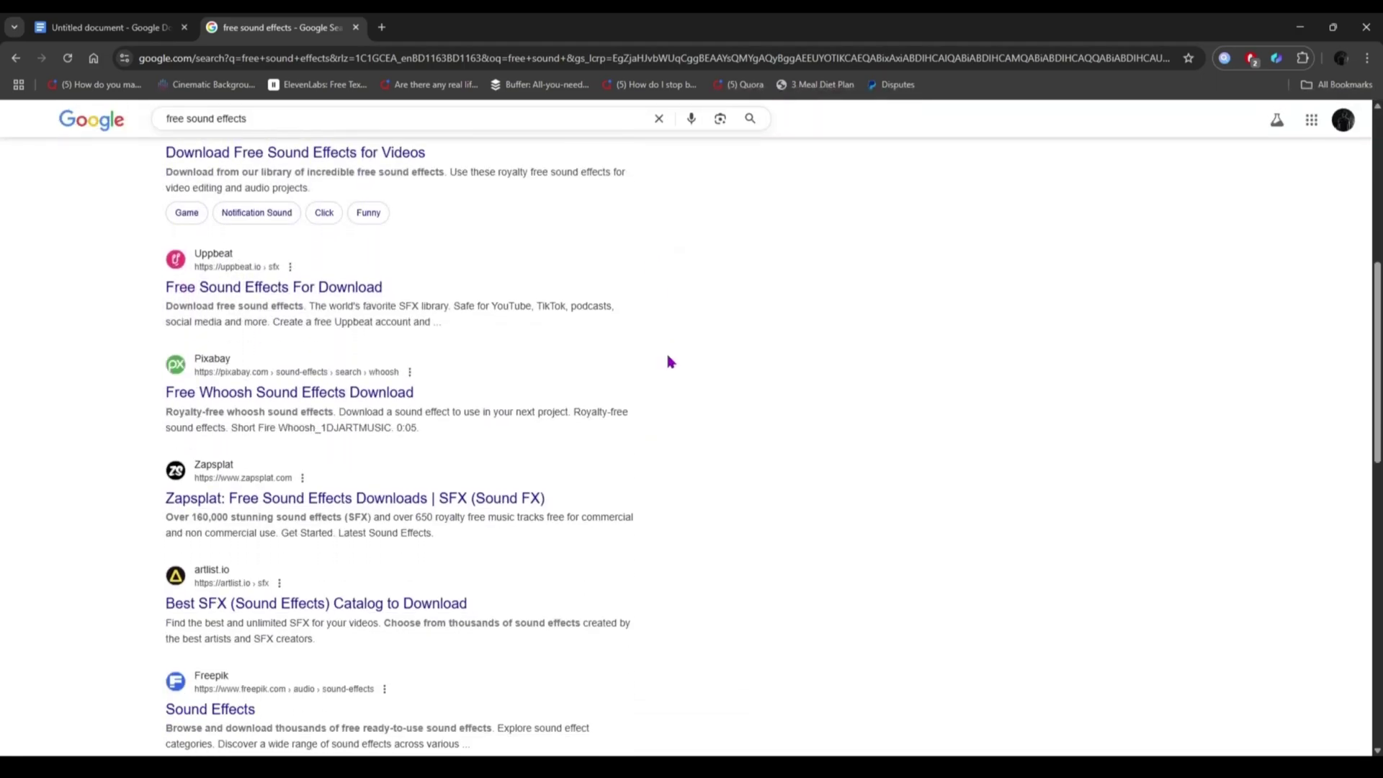
{"action": "scroll", "coordinate": [677, 362], "scroll_direction": "down", "scroll_amount": 4}
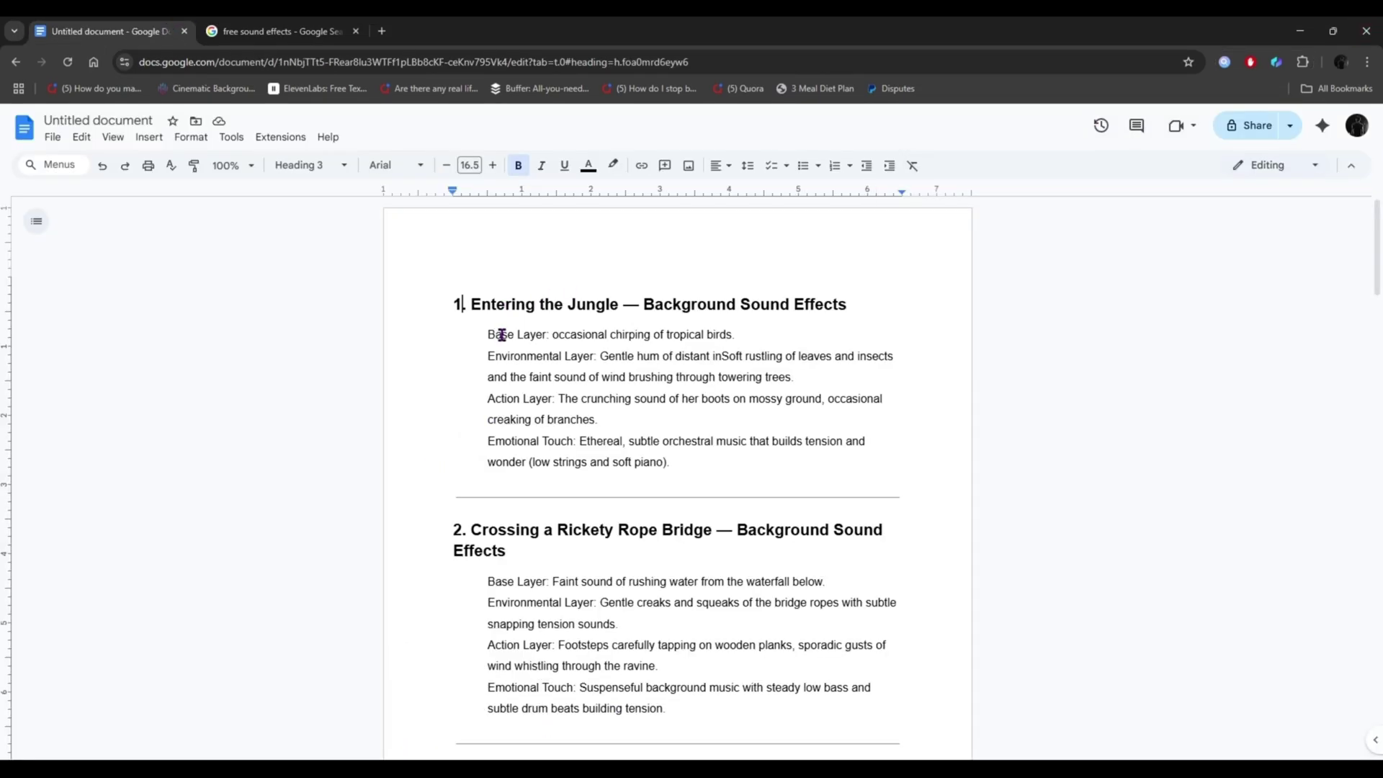
Step: Highlight the Entering the Jungle sound layer lines in the Doc, then clear the selection
{"action": "left_click_drag", "start_coordinate": [488, 333], "coordinate": [709, 356]}
{"action": "left_click_drag", "start_coordinate": [558, 398], "coordinate": [666, 398]}
{"action": "scroll", "coordinate": [648, 432], "scroll_direction": "down", "scroll_amount": 1}
{"action": "left_click_drag", "start_coordinate": [533, 462], "coordinate": [670, 462]}
{"action": "scroll", "coordinate": [759, 479], "scroll_direction": "down", "scroll_amount": 10}
{"action": "scroll", "coordinate": [756, 479], "scroll_direction": "up", "scroll_amount": 11}
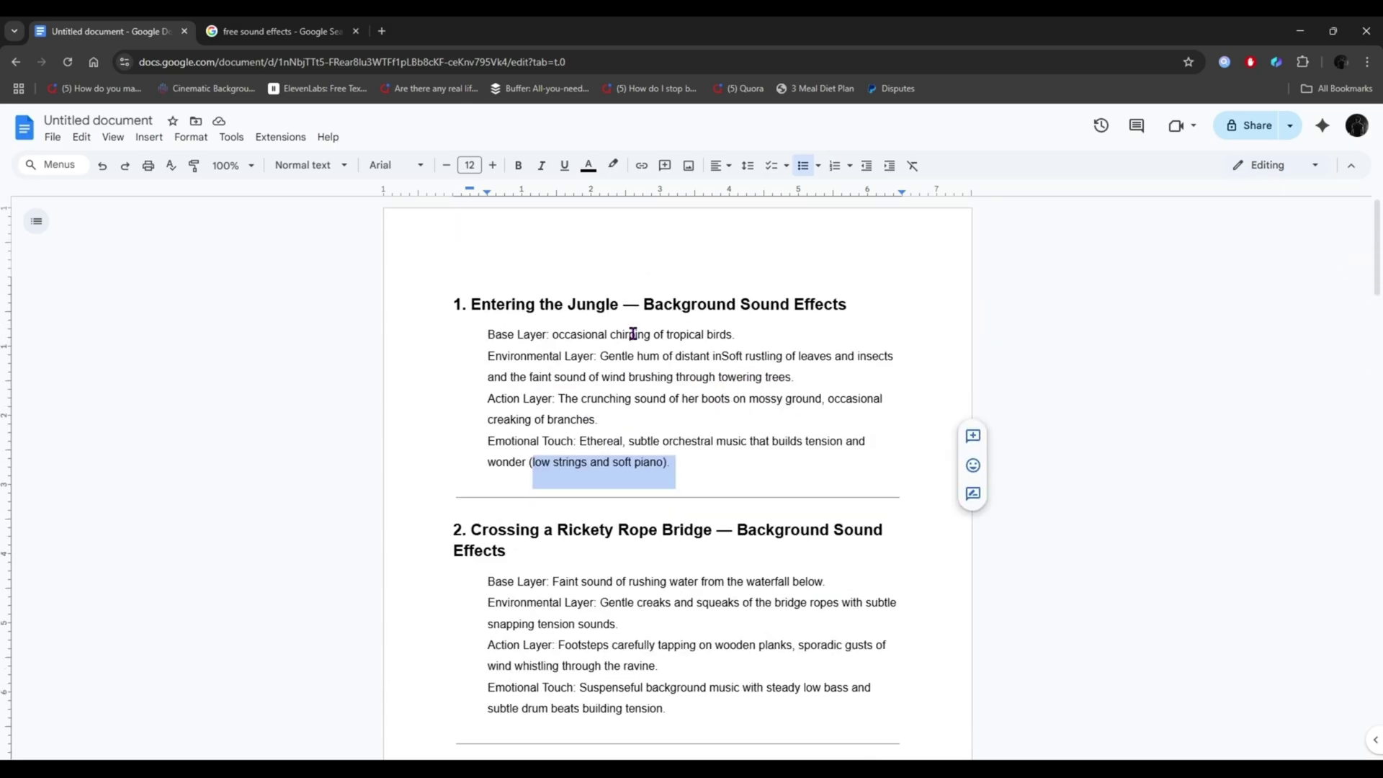
{"action": "left_click", "coordinate": [454, 303]}
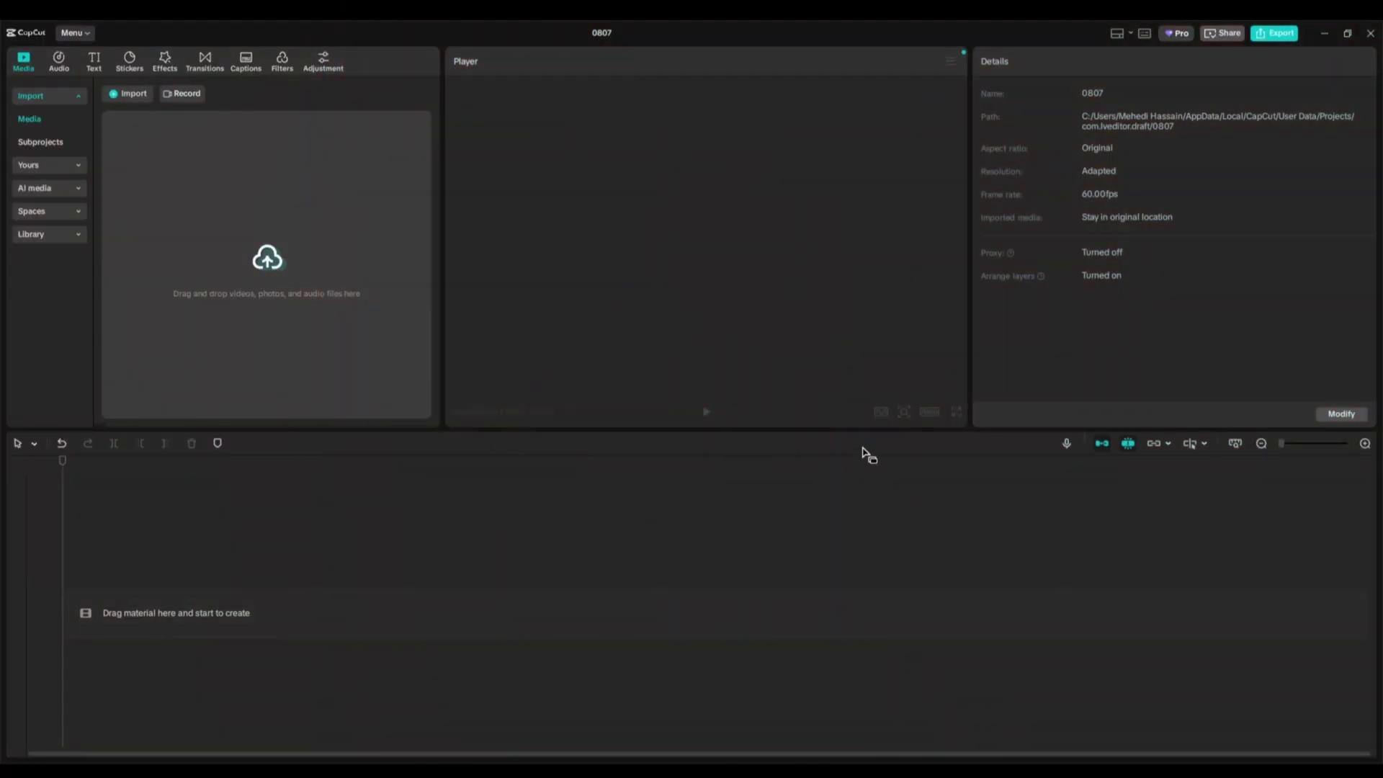
Step: Import all twelve clips from D:\Global GPT\AI Video into CapCut
{"action": "left_click", "coordinate": [269, 322]}
{"action": "scroll", "coordinate": [57, 238], "scroll_direction": "down", "scroll_amount": 3}
{"action": "left_click", "coordinate": [61, 306]}
{"action": "double_click", "coordinate": [375, 147]}
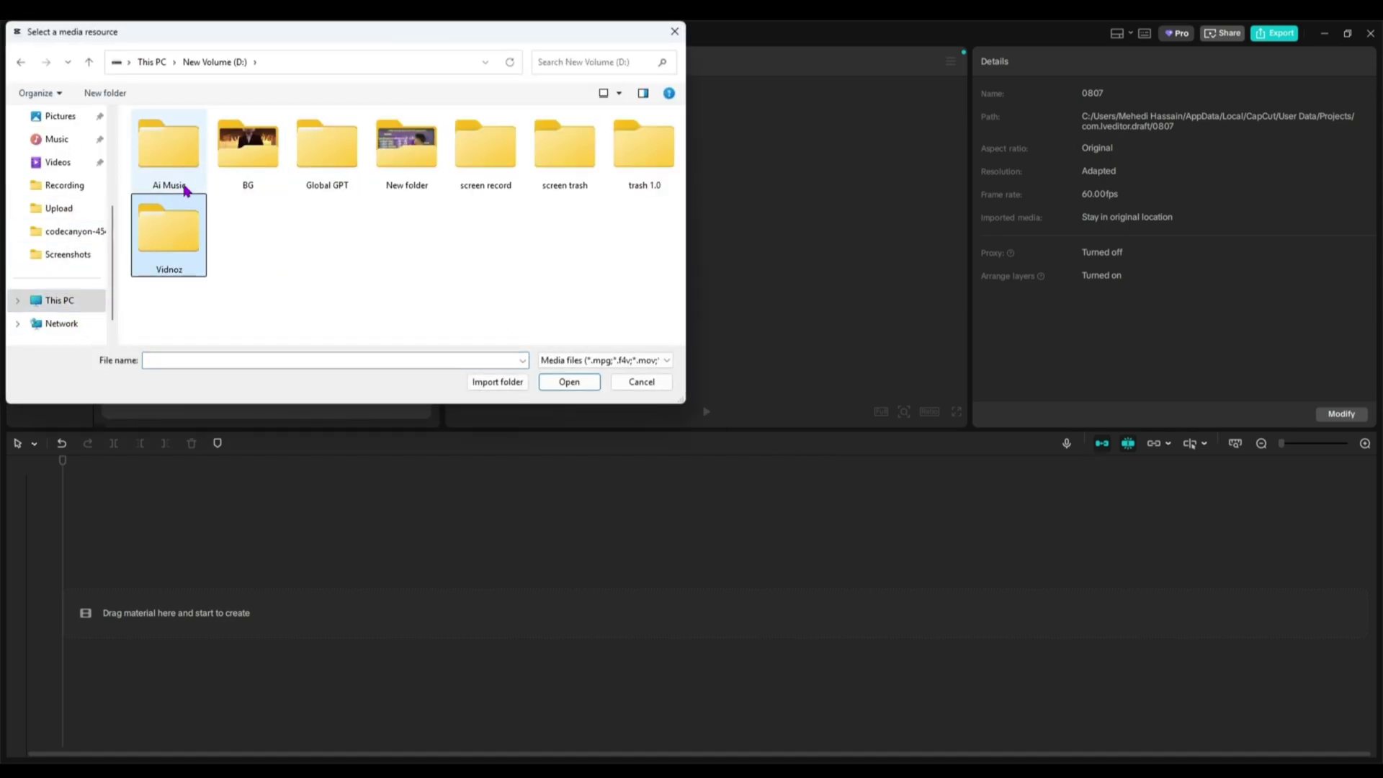
{"action": "double_click", "coordinate": [327, 147]}
{"action": "double_click", "coordinate": [200, 157]}
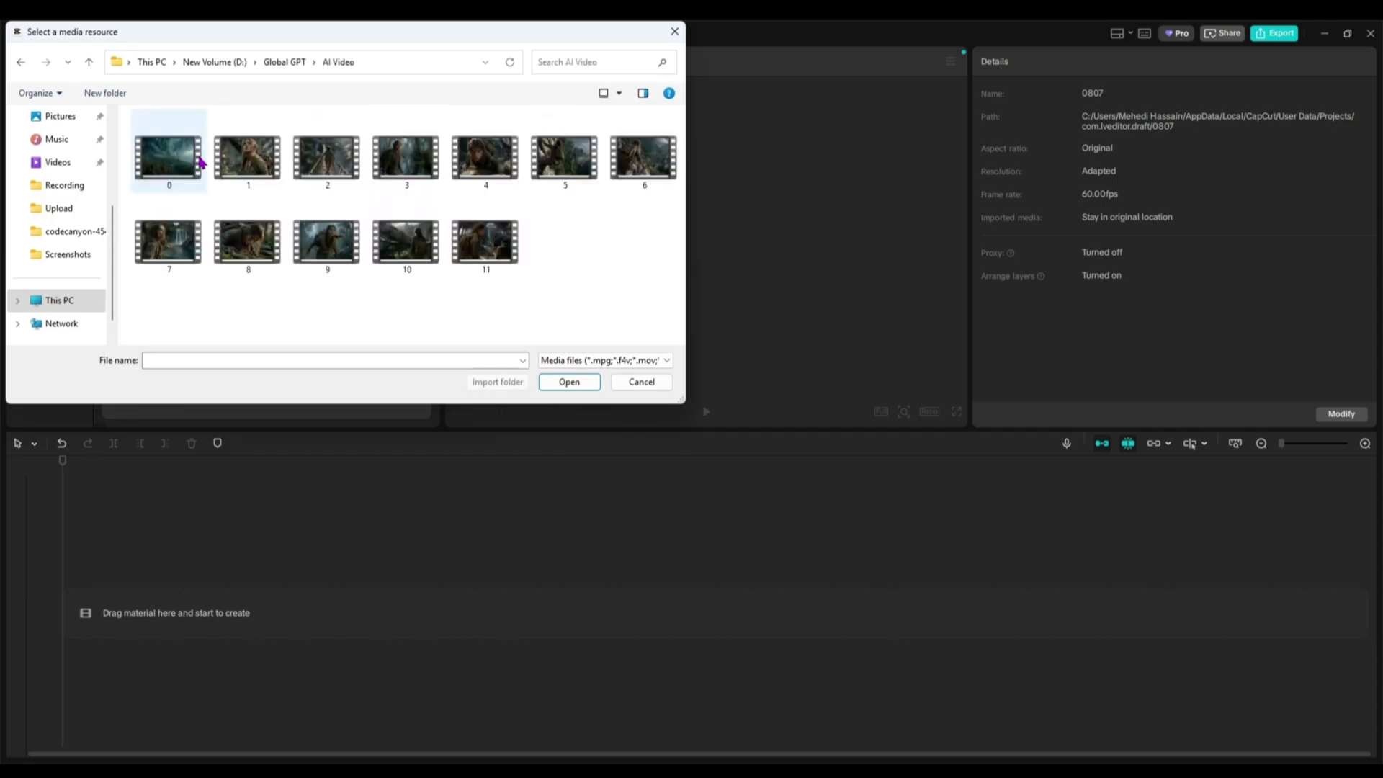
{"action": "key", "text": "ctrl+a"}
{"action": "left_click", "coordinate": [587, 383]}
Step: Place clips 0.mp4 through 11.mp4 on the timeline and zoom out to see them all
{"action": "left_click_drag", "start_coordinate": [176, 169], "coordinate": [151, 602]}
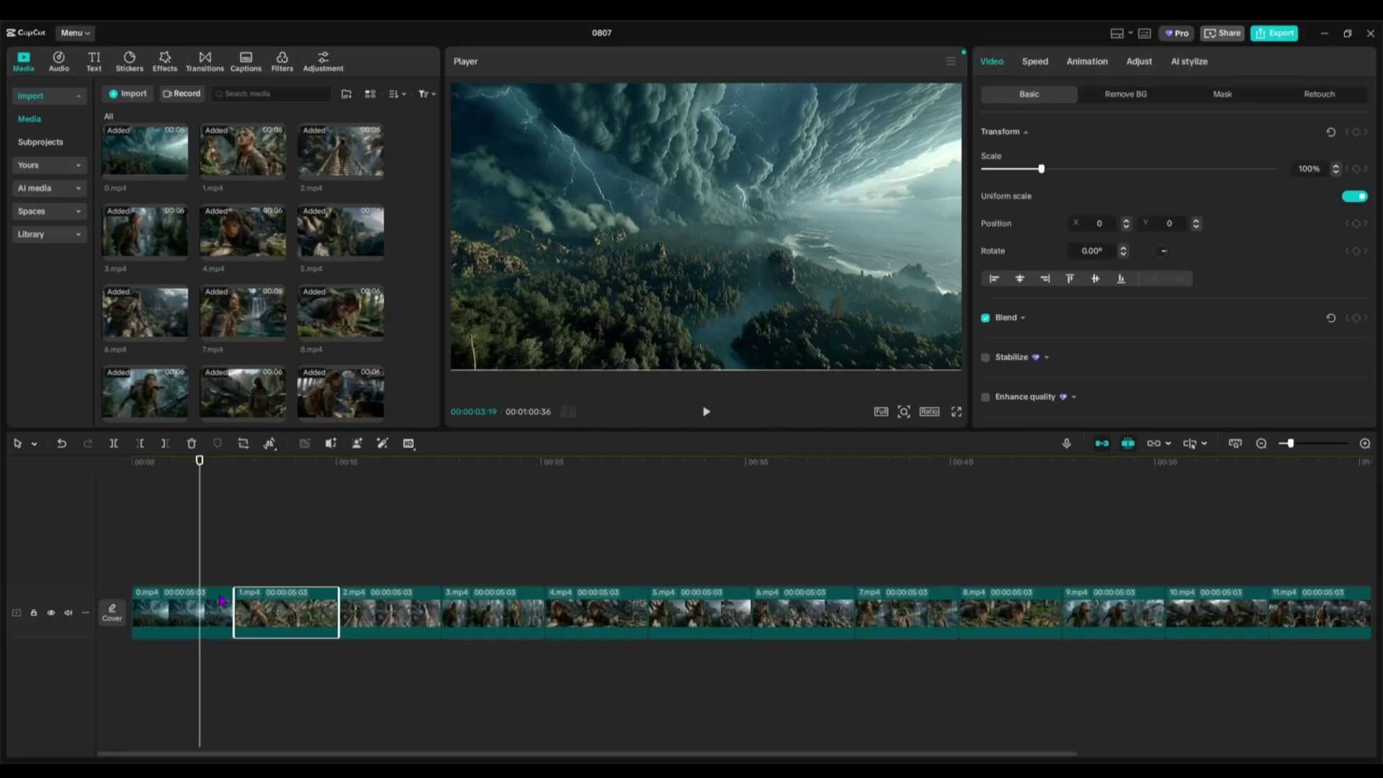
{"action": "left_click", "coordinate": [221, 601]}
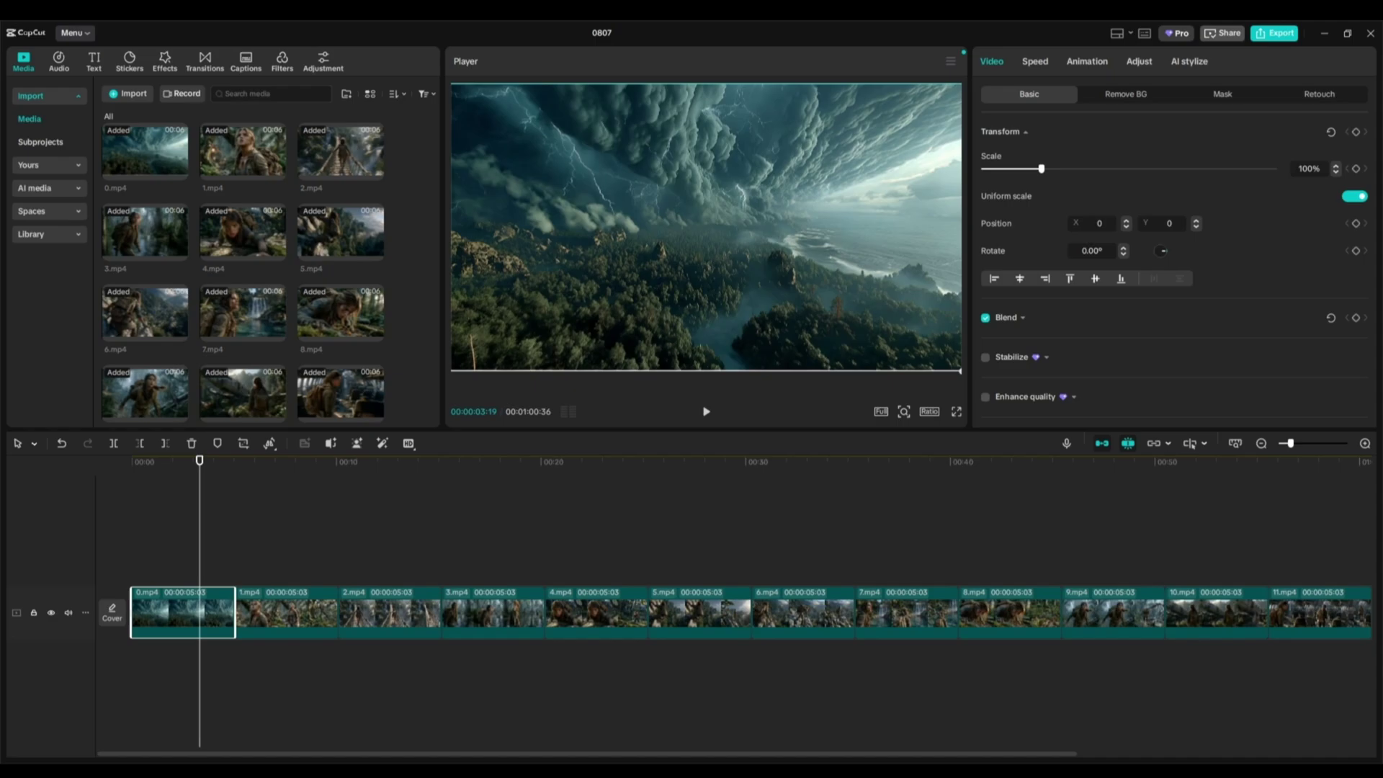
{"action": "left_click", "coordinate": [303, 540]}
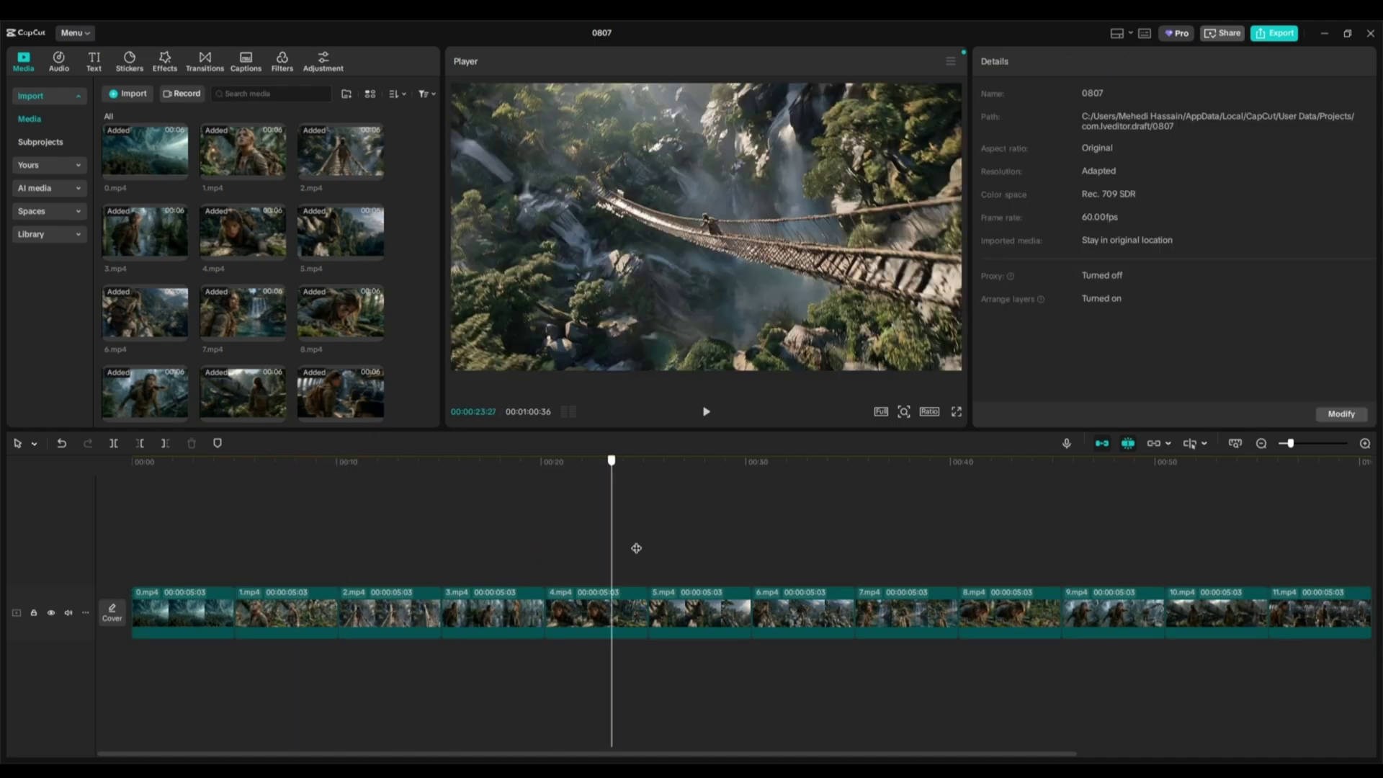
{"action": "left_click", "coordinate": [292, 561]}
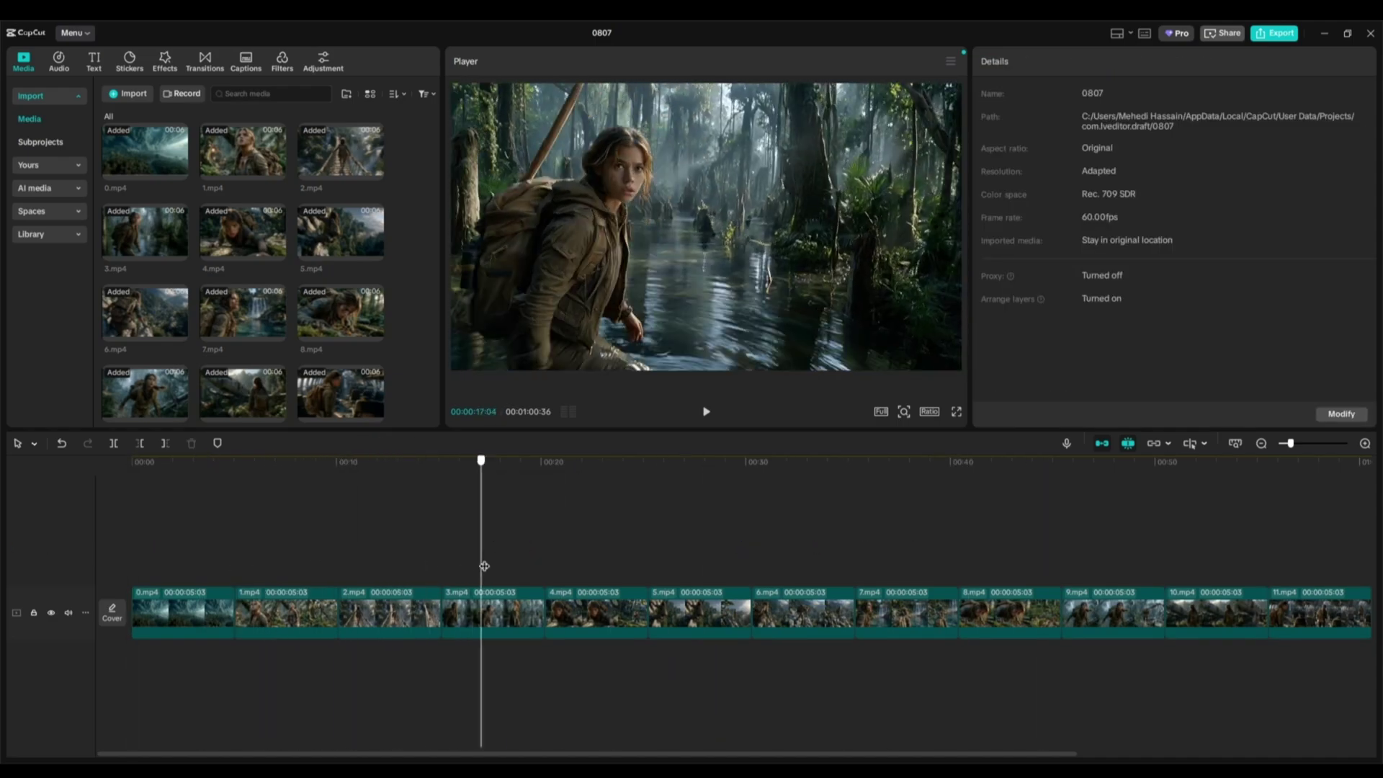
{"action": "left_click", "coordinate": [1261, 443]}
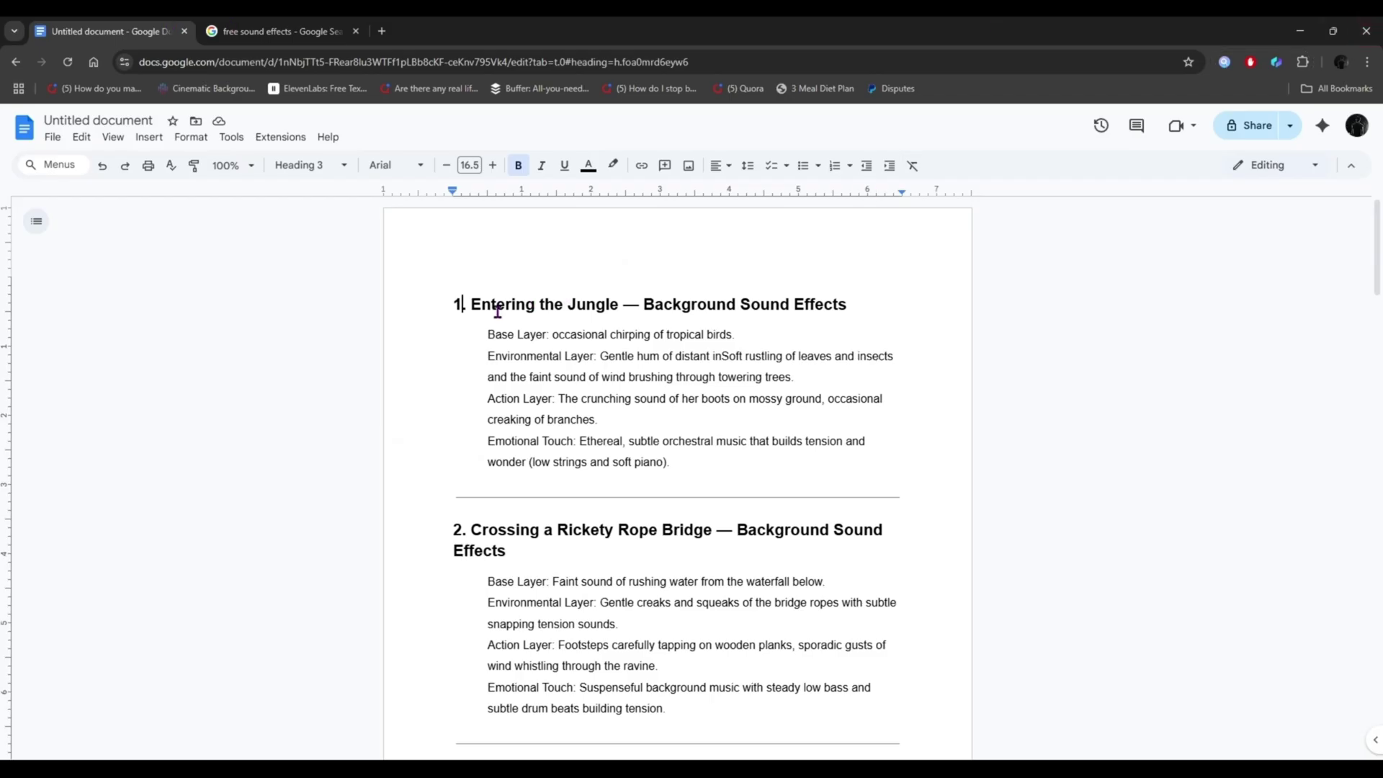
Step: Highlight the Base Layer and following lines of section 1
{"action": "left_click_drag", "start_coordinate": [495, 334], "coordinate": [671, 328]}
{"action": "left_click_drag", "start_coordinate": [568, 356], "coordinate": [711, 355]}
{"action": "left_click_drag", "start_coordinate": [558, 398], "coordinate": [675, 399]}
{"action": "left_click_drag", "start_coordinate": [534, 462], "coordinate": [669, 462]}
{"action": "scroll", "coordinate": [757, 479], "scroll_direction": "down", "scroll_amount": 8}
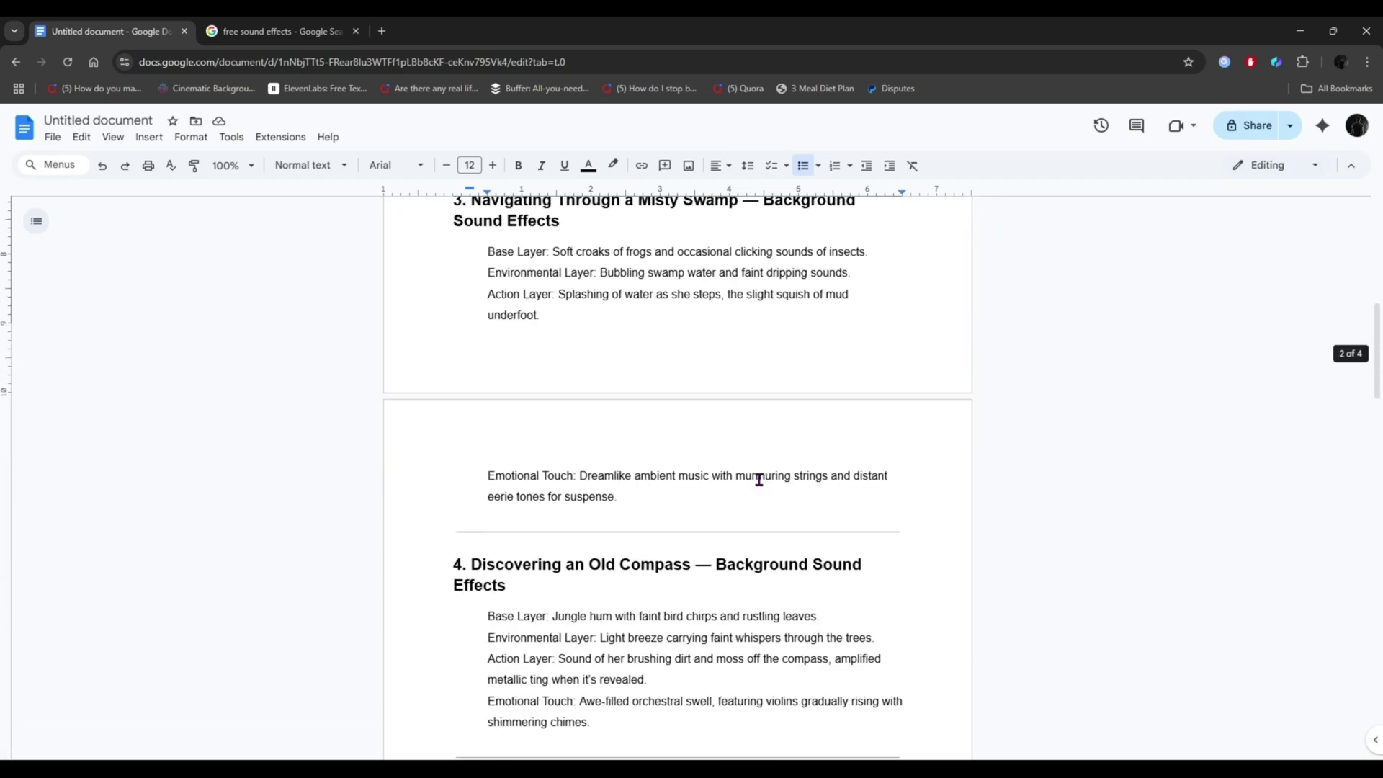
{"action": "scroll", "coordinate": [756, 479], "scroll_direction": "up", "scroll_amount": 9}
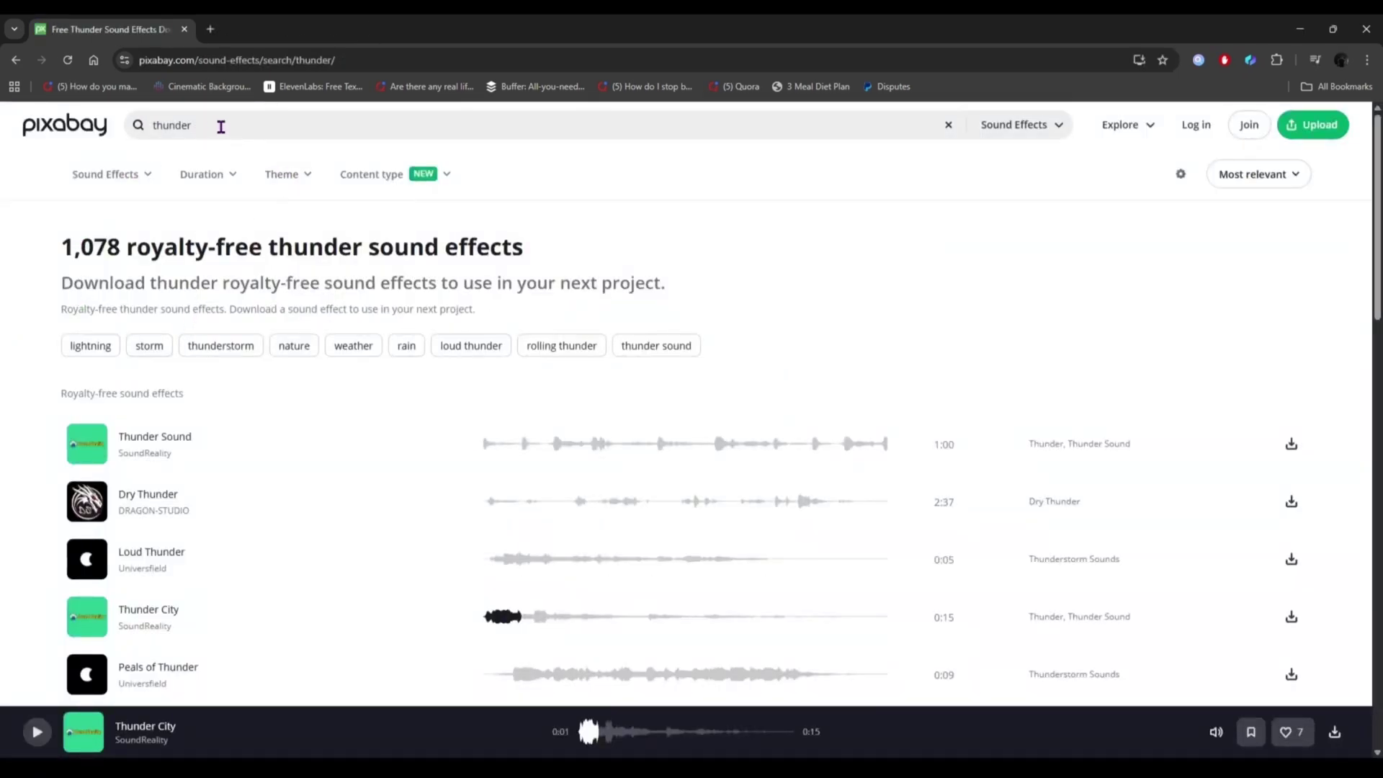
Step: Preview the Thunder City and Thunder For Anime sound effects
{"action": "left_click_drag", "start_coordinate": [222, 127], "coordinate": [175, 124]}
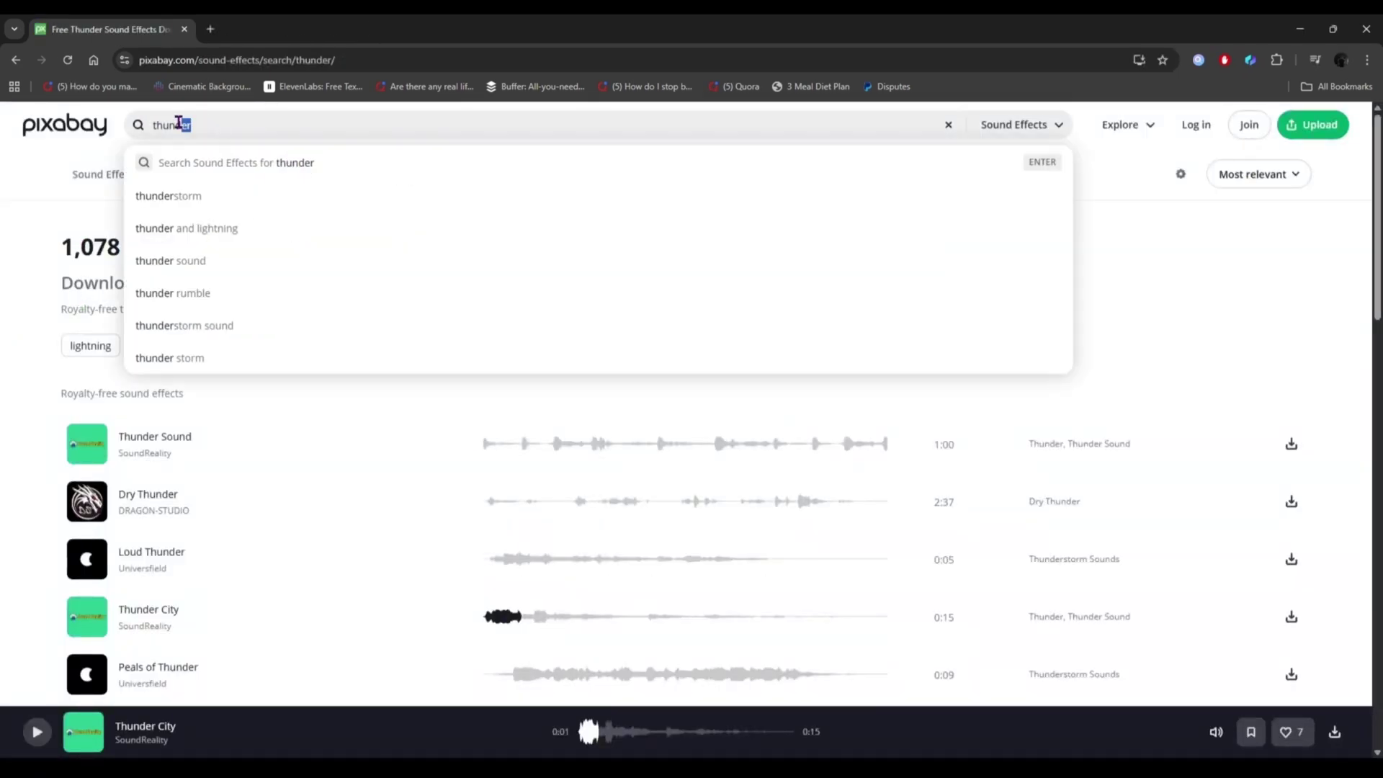
{"action": "left_click", "coordinate": [3, 201]}
{"action": "scroll", "coordinate": [225, 482], "scroll_direction": "down", "scroll_amount": 2}
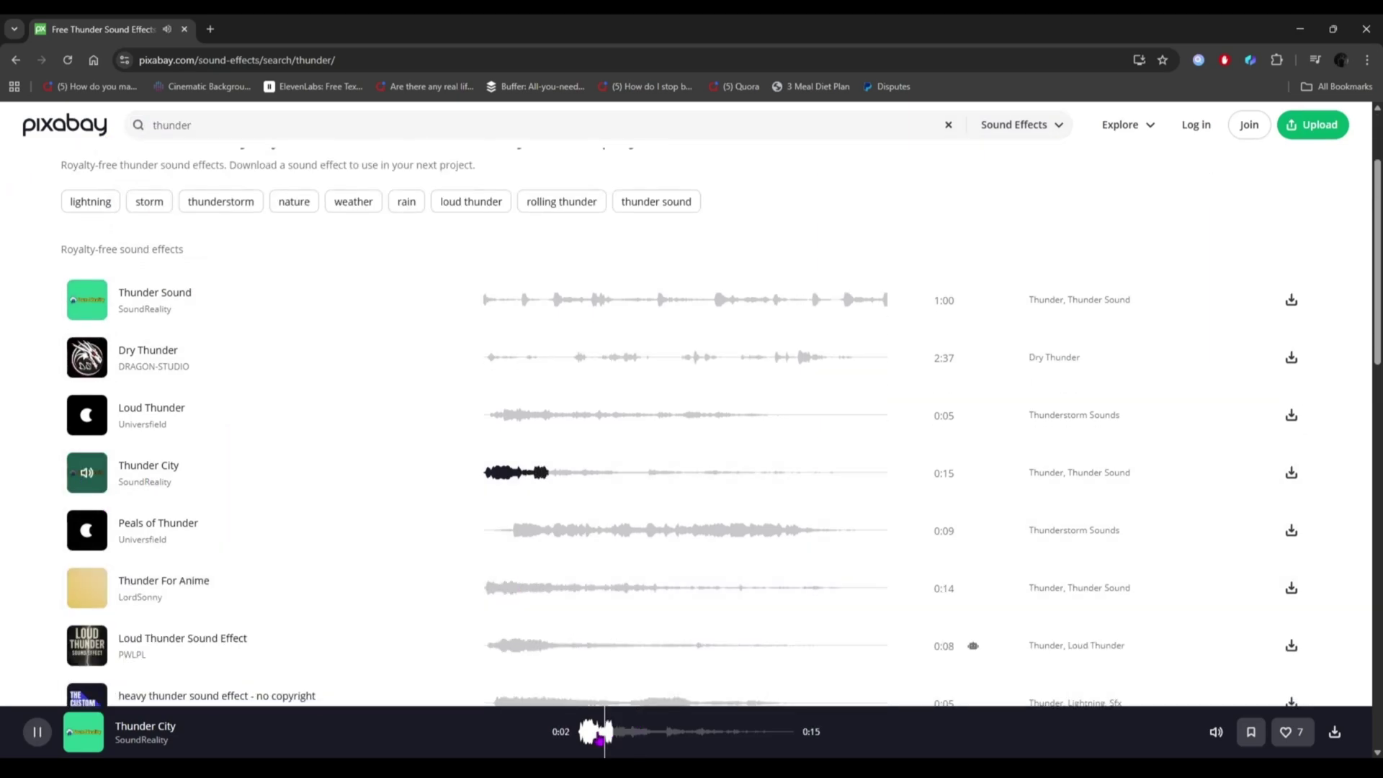
{"action": "left_click", "coordinate": [582, 732]}
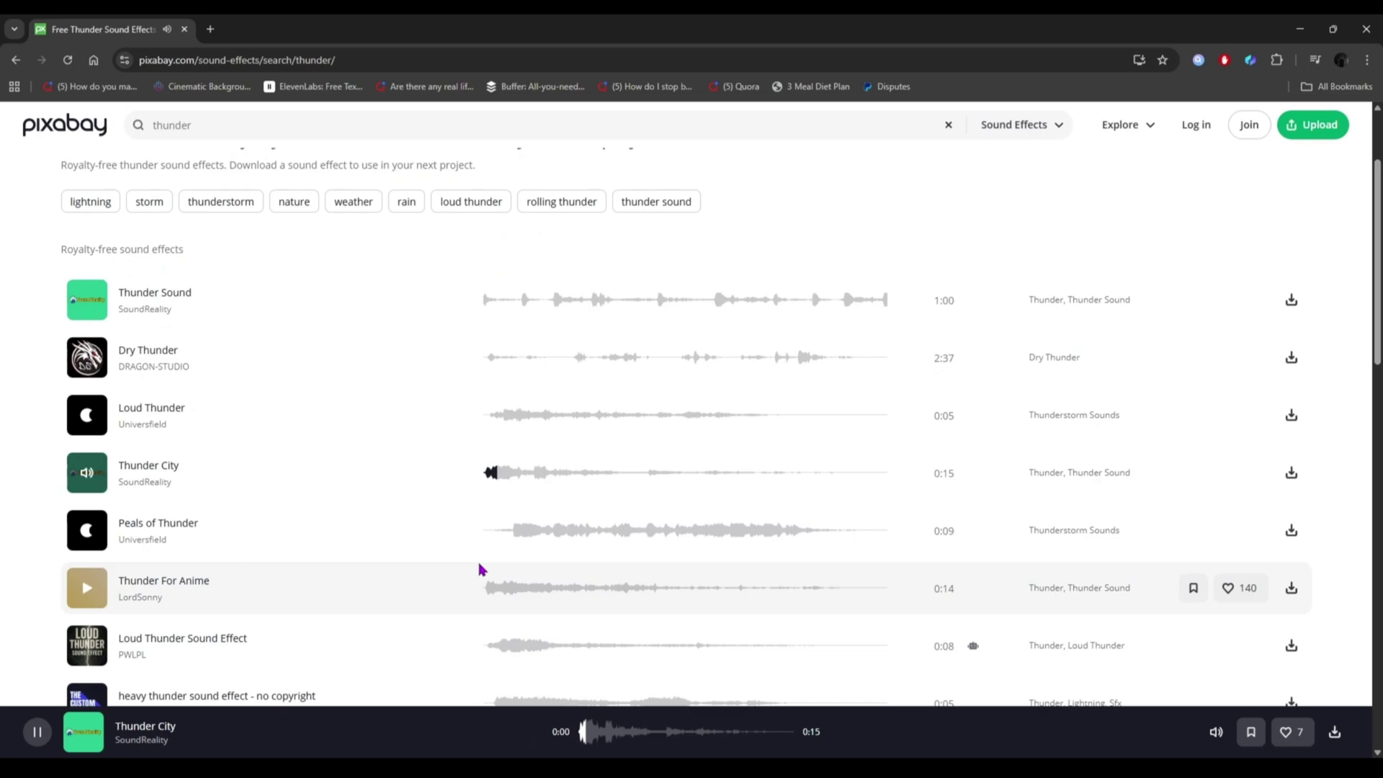
{"action": "left_click", "coordinate": [85, 589]}
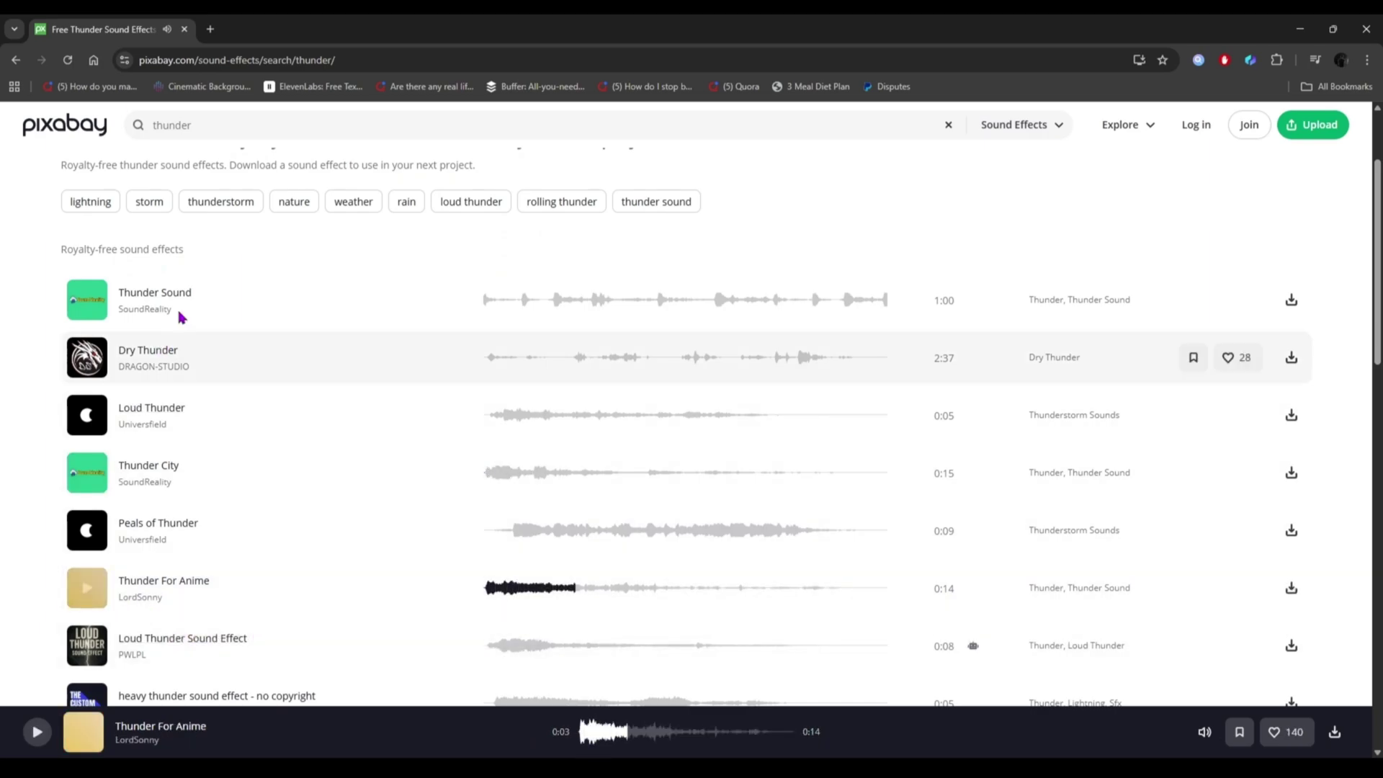
Step: Audition heavy wind storm from storm results, then Wind blowing sfx from wind results
{"action": "left_click", "coordinate": [149, 201]}
{"action": "left_click", "coordinate": [87, 445]}
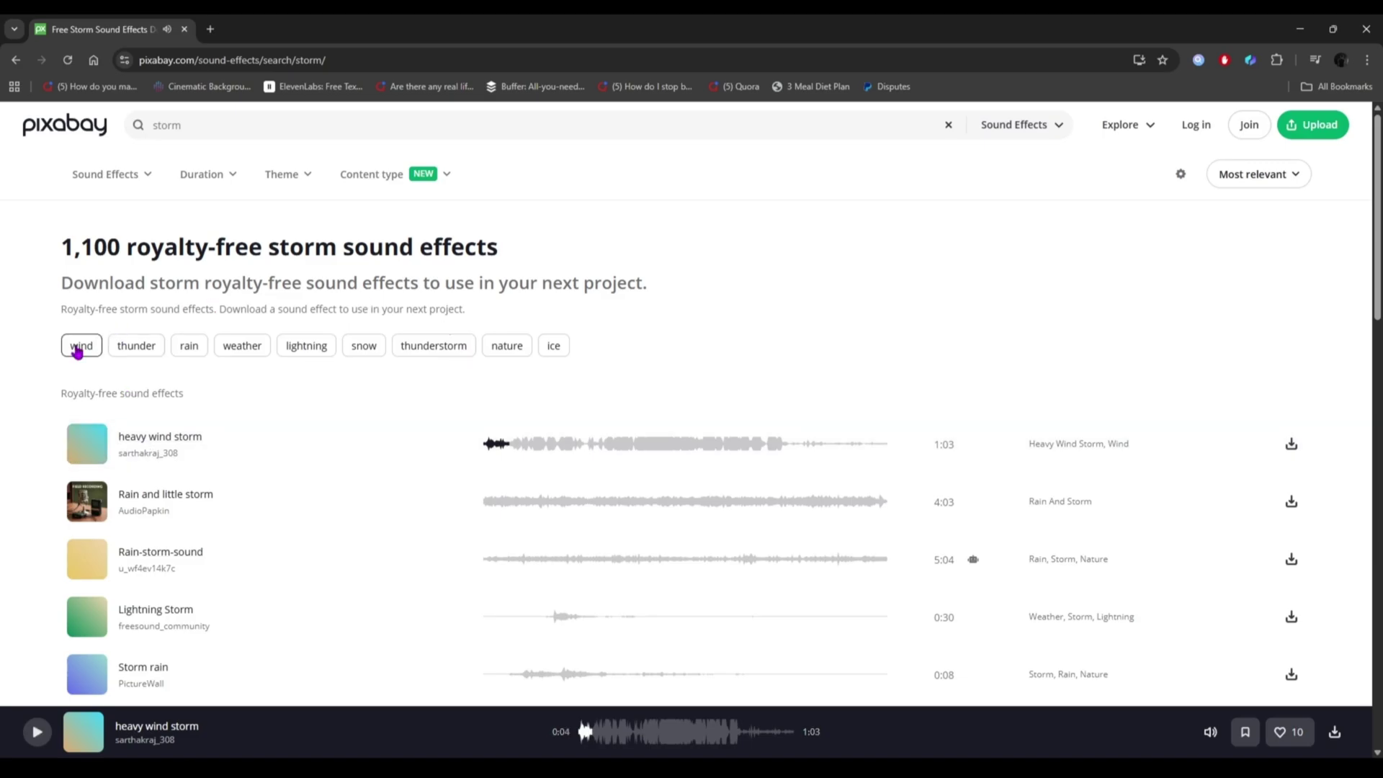
{"action": "left_click", "coordinate": [82, 345]}
{"action": "scroll", "coordinate": [87, 530], "scroll_direction": "down", "scroll_amount": 2}
{"action": "left_click", "coordinate": [87, 531]}
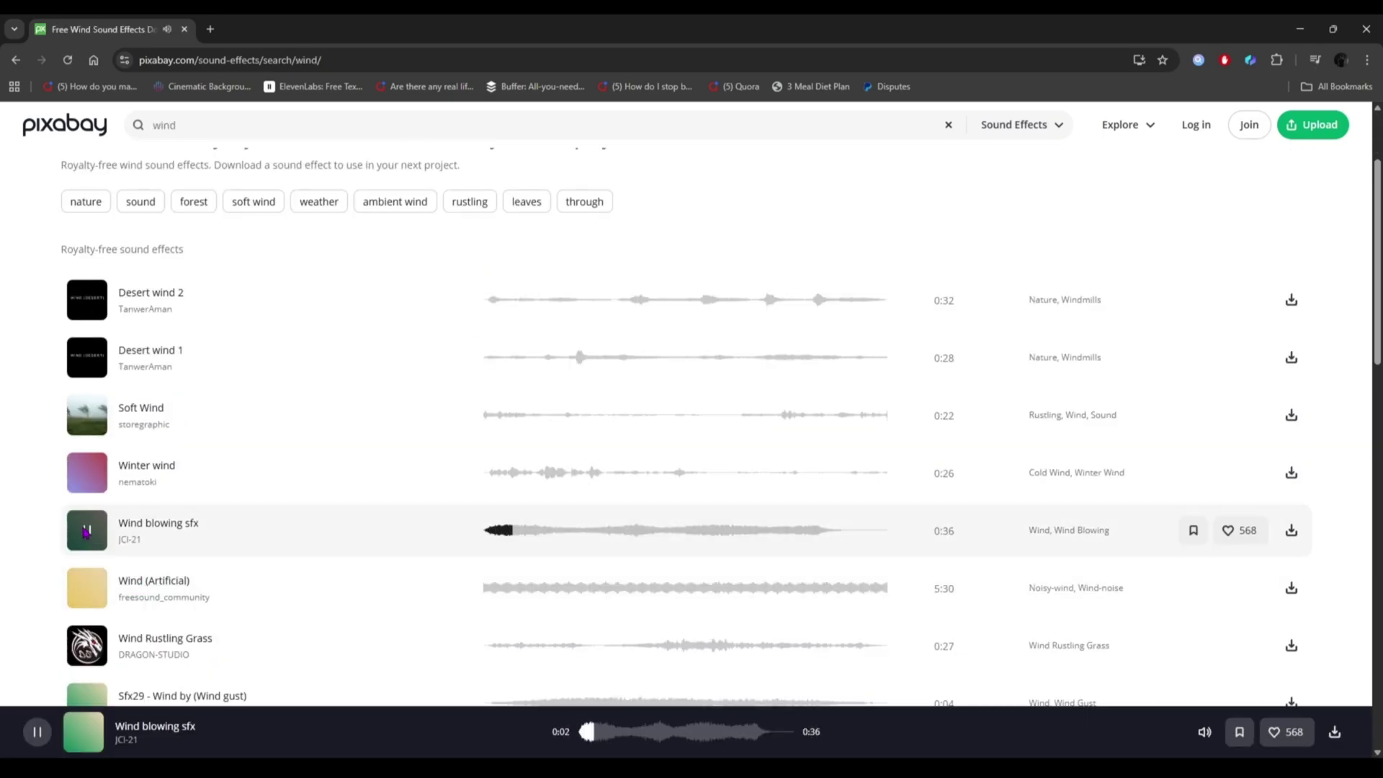
Step: Review the 0726 sound layers, selecting the epic adventure music and scrubbing through the jungle walk
{"action": "scroll", "coordinate": [571, 425], "scroll_direction": "up", "scroll_amount": 2}
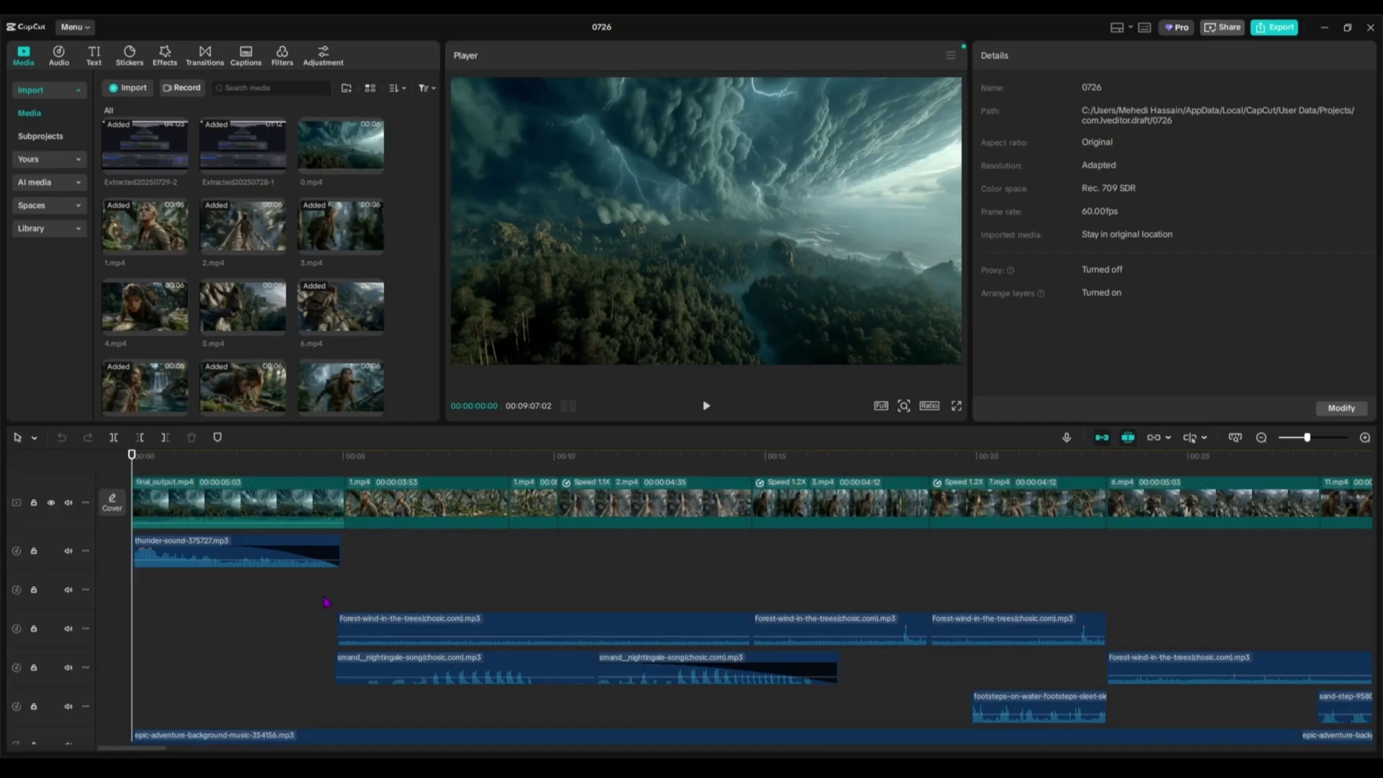
{"action": "scroll", "coordinate": [543, 601], "scroll_direction": "down", "scroll_amount": 3}
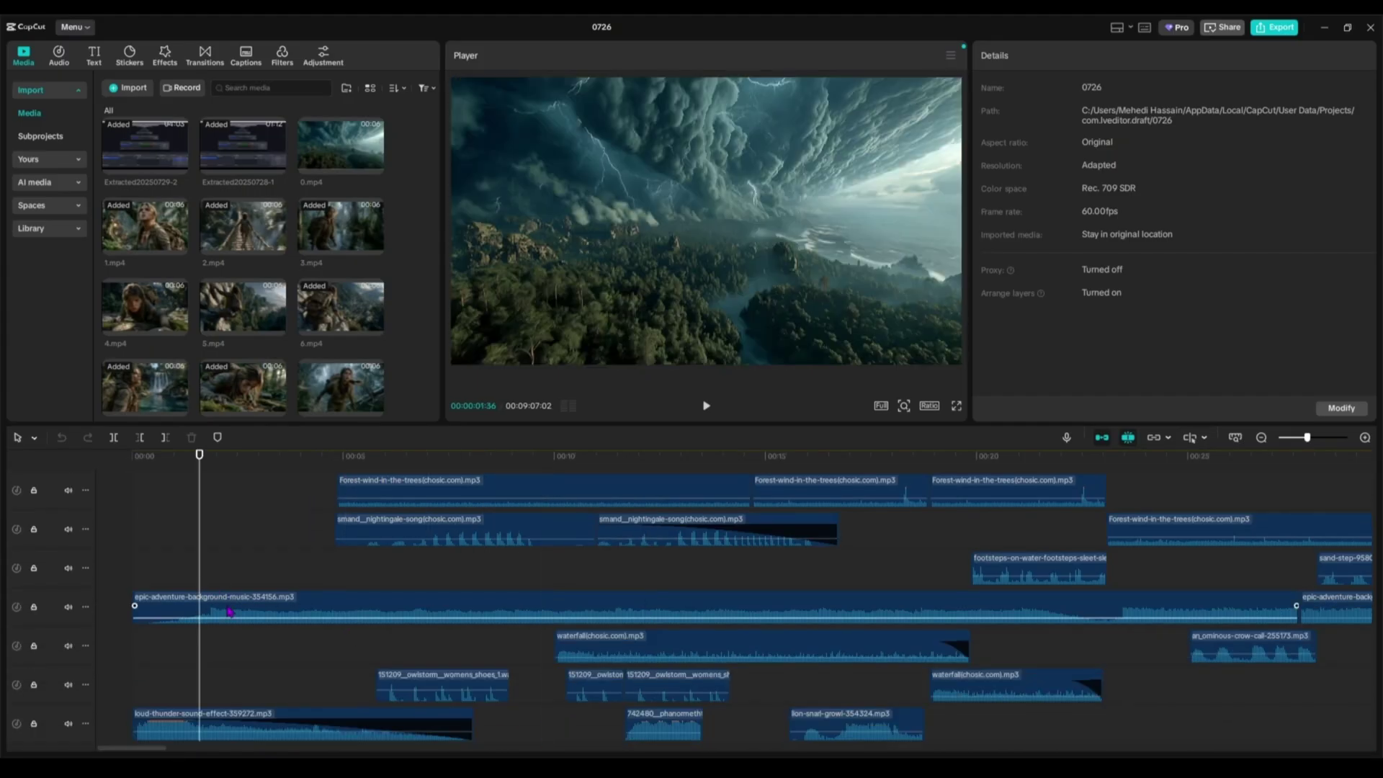
{"action": "left_click", "coordinate": [199, 598]}
{"action": "left_click_drag", "start_coordinate": [200, 577], "coordinate": [336, 578]}
{"action": "scroll", "coordinate": [370, 599], "scroll_direction": "up", "scroll_amount": 3}
{"action": "left_click", "coordinate": [201, 508]}
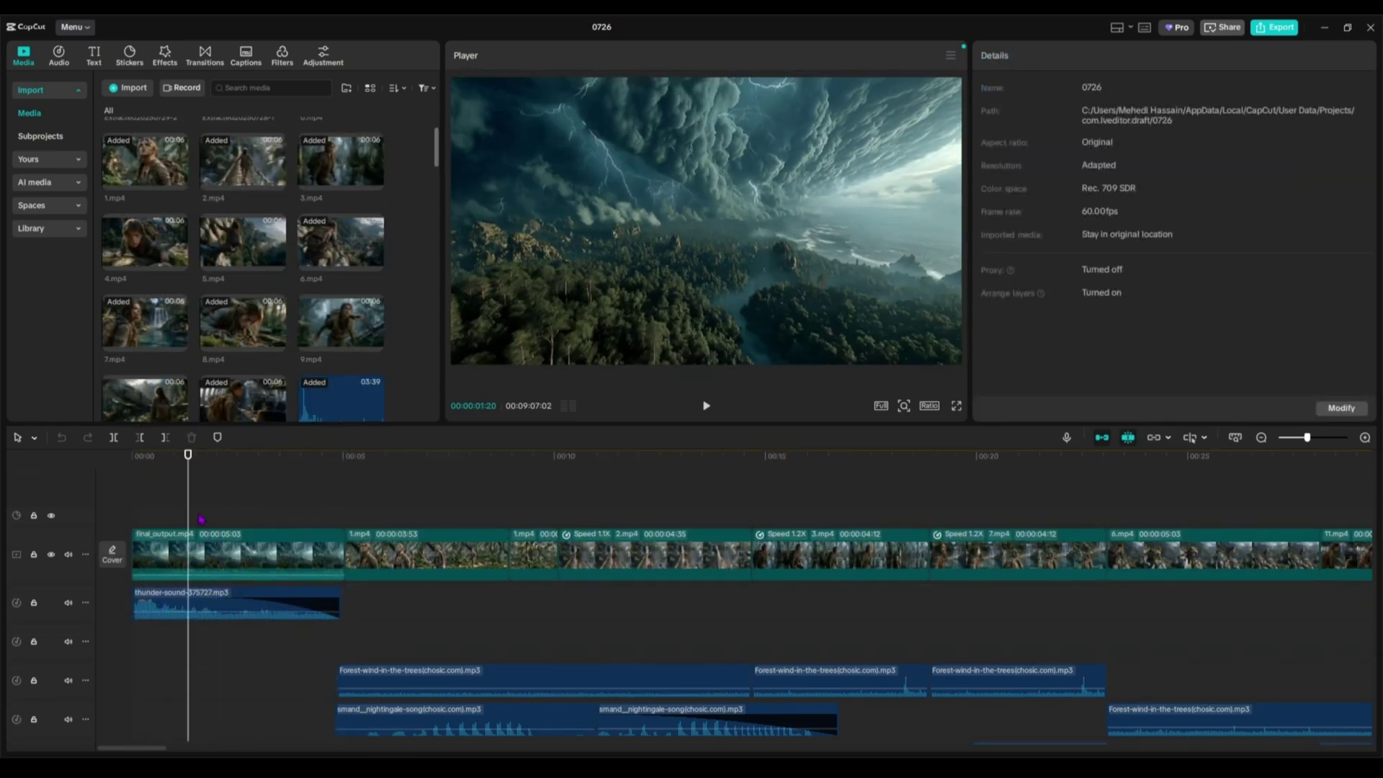
{"action": "mouse_move", "coordinate": [195, 510]}
{"action": "left_mouse_down"}
{"action": "mouse_move", "coordinate": [673, 511]}
{"action": "mouse_move", "coordinate": [177, 510]}
{"action": "left_mouse_up"}
{"action": "scroll", "coordinate": [380, 585], "scroll_direction": "down", "scroll_amount": 1}
{"action": "scroll", "coordinate": [379, 585], "scroll_direction": "down", "scroll_amount": 5}
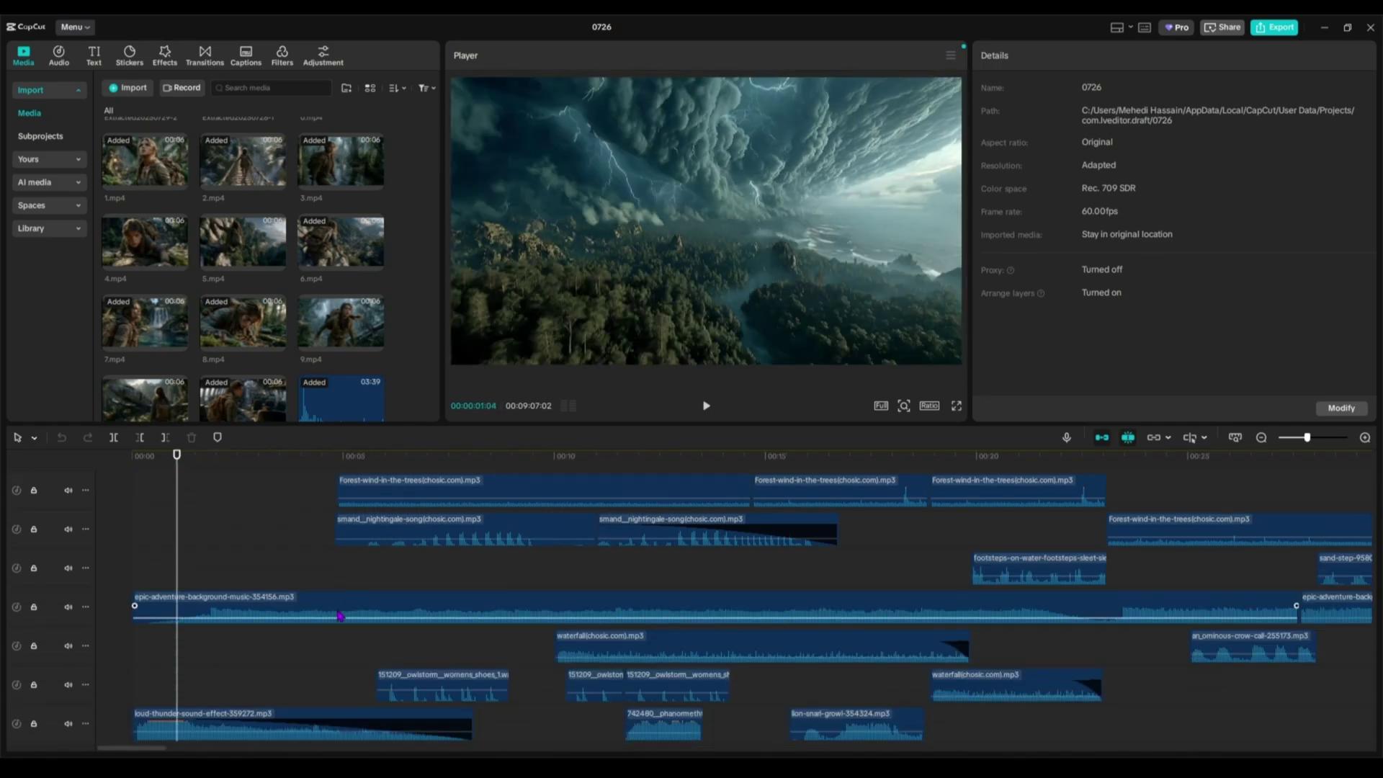
{"action": "left_click", "coordinate": [483, 615]}
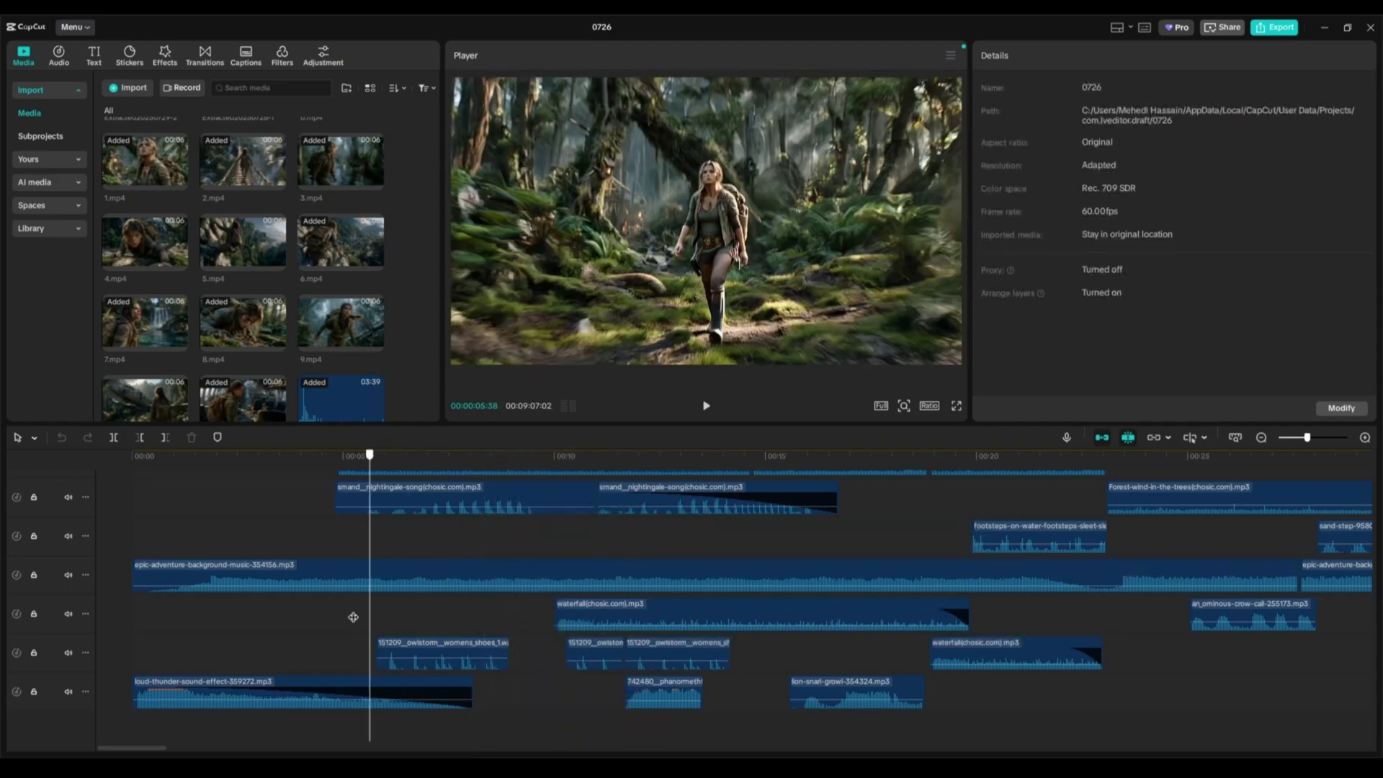